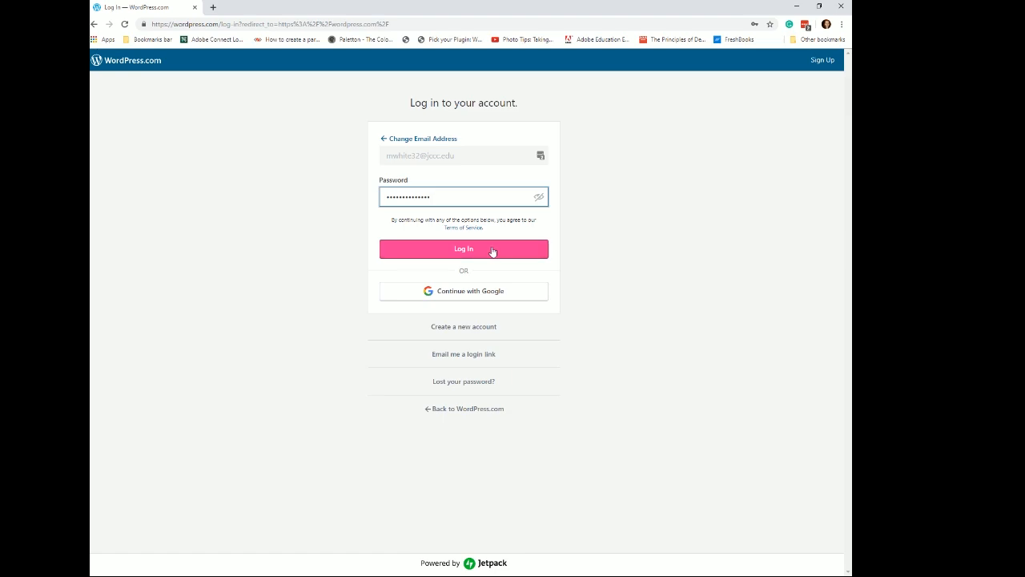
# - Re-enter the account password, log in to WordPress.com, and decline the password manager's update prompt
pyautogui.moveTo(440, 196); pyautogui.dragTo(363, 197)
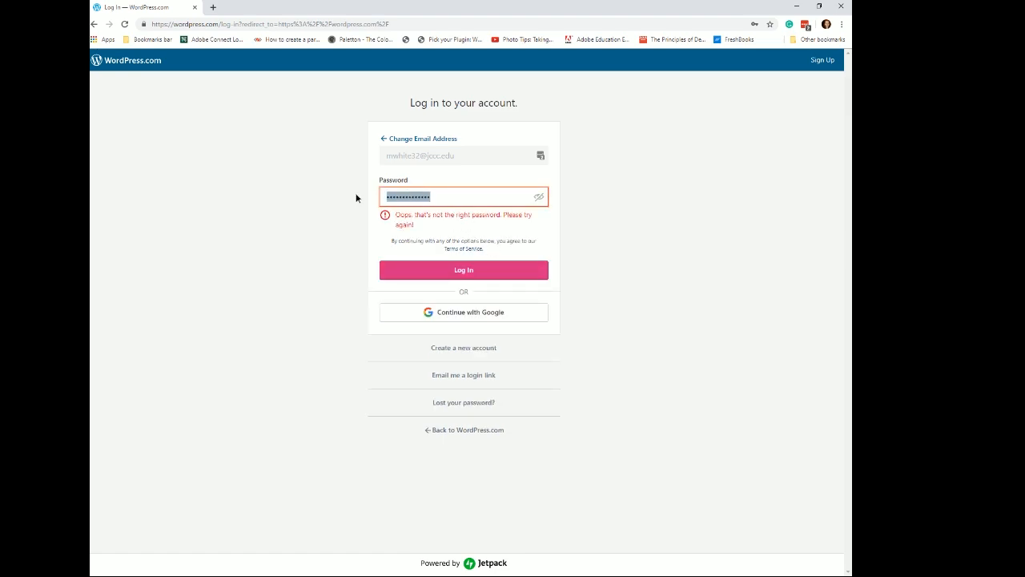
pyautogui.write('••')
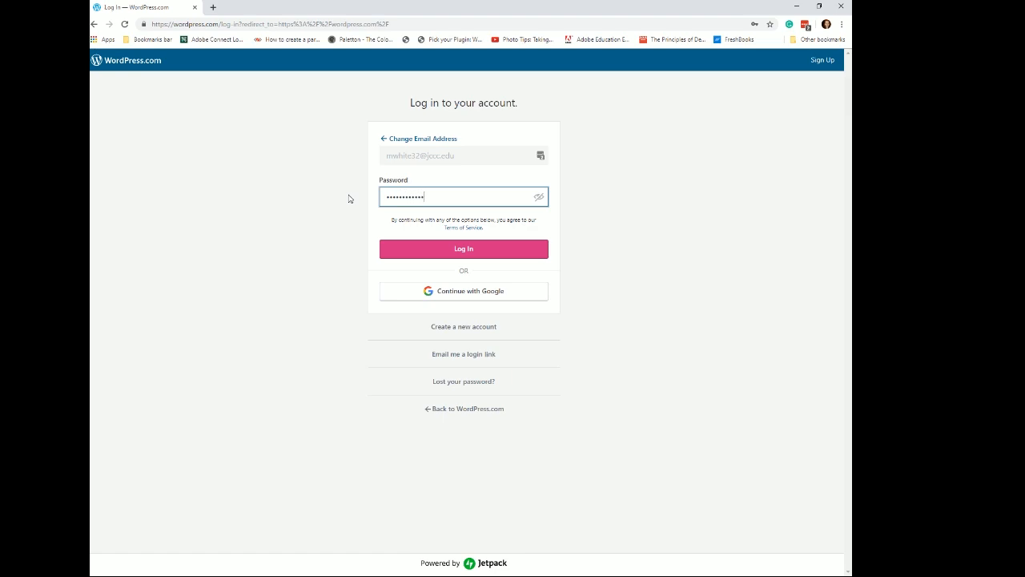
pyautogui.click(481, 253)
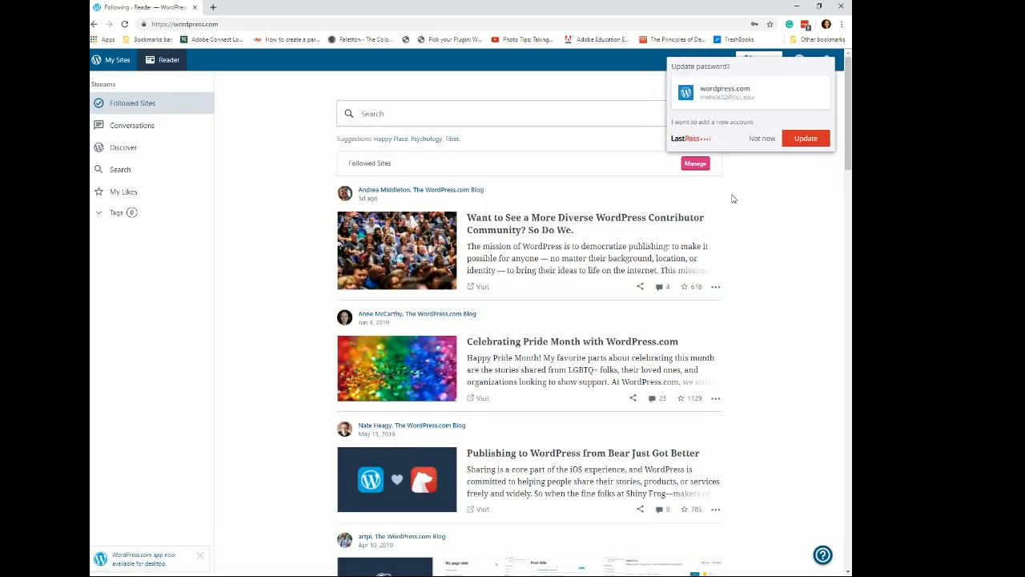
pyautogui.click(765, 140)
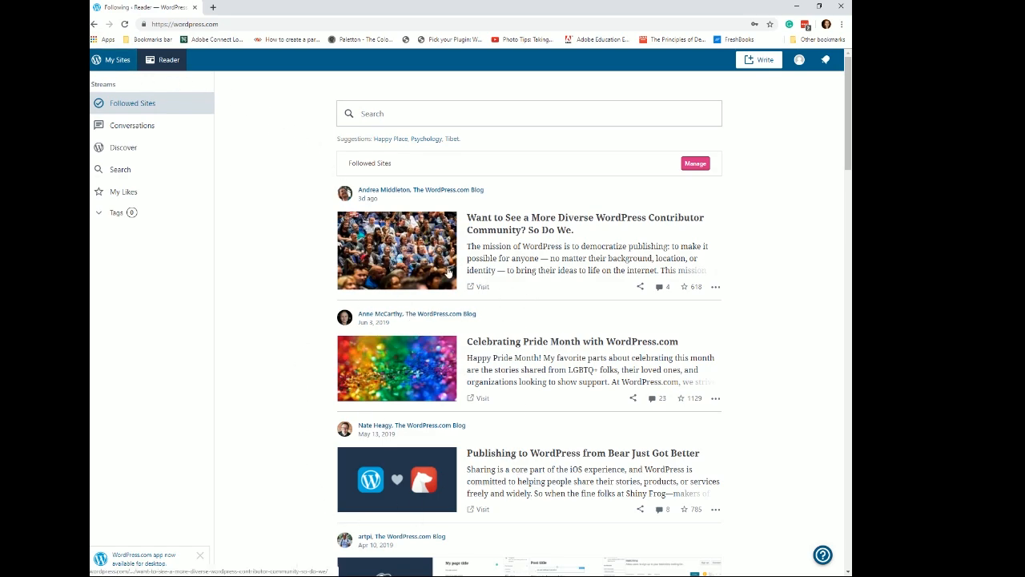
# - Start creating a new WordPress.com site from the site switcher
pyautogui.click(118, 62)
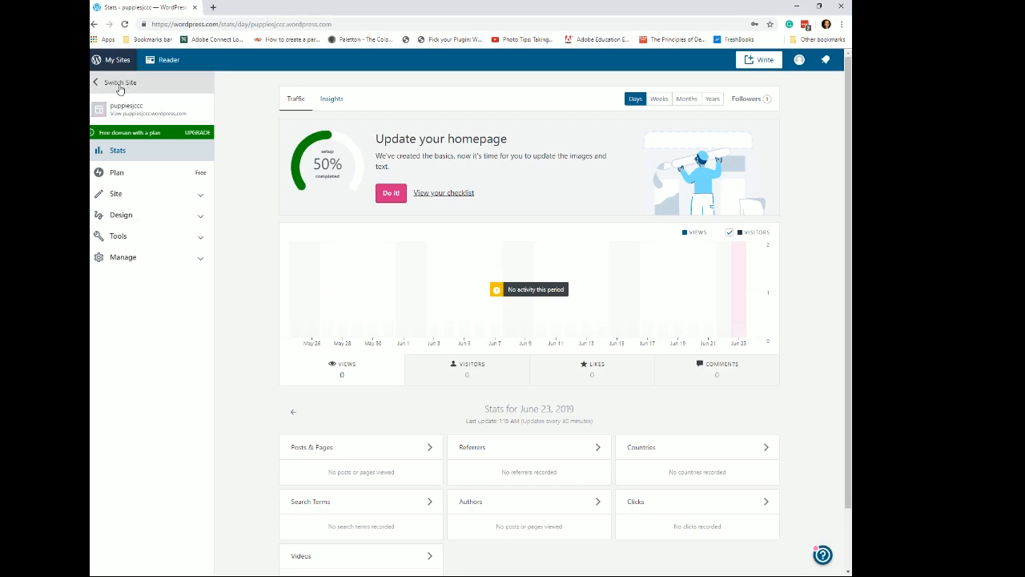
pyautogui.click(119, 88)
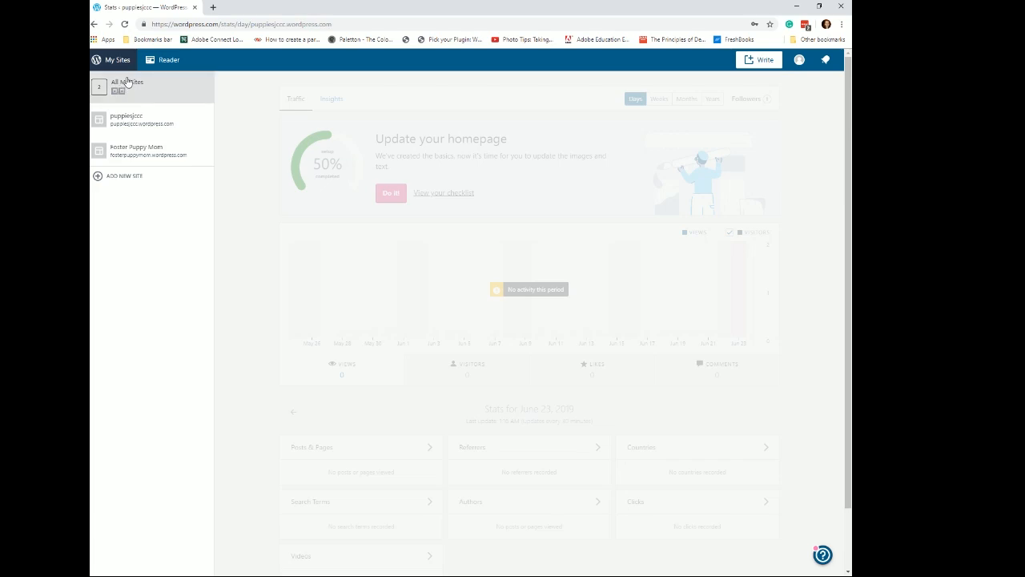
pyautogui.click(133, 184)
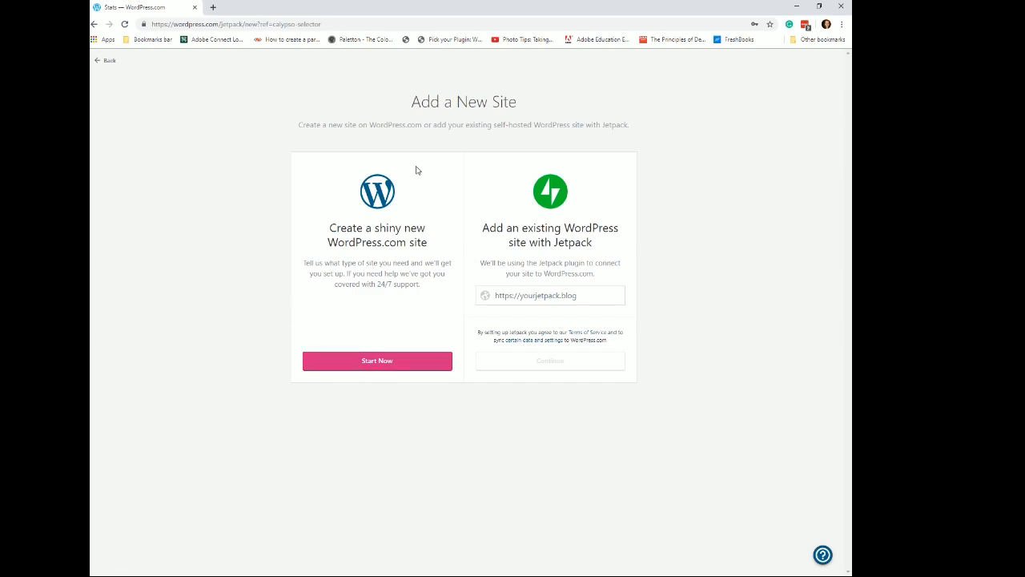
pyautogui.click(380, 366)
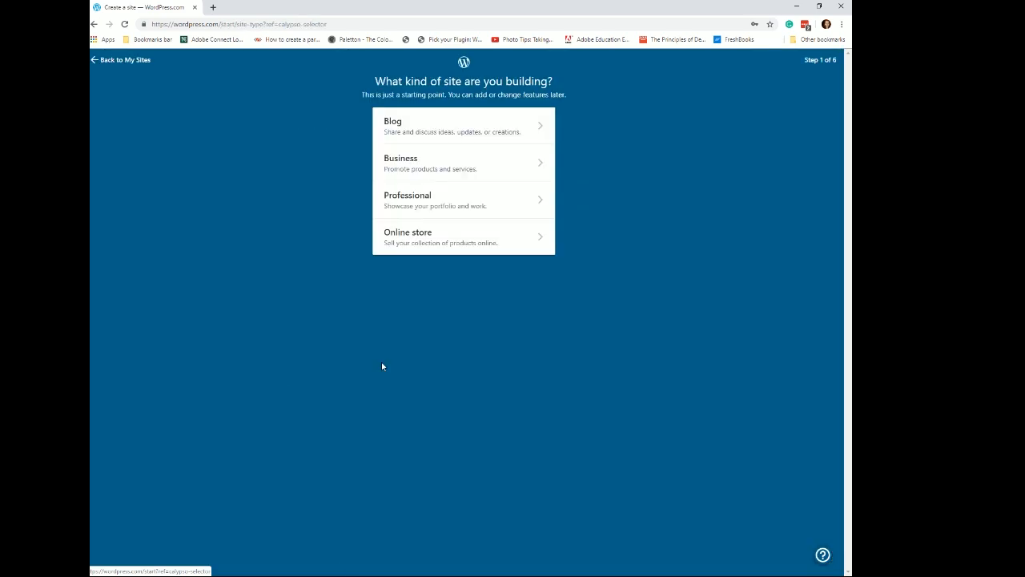
# - Choose Blog as the site type and Food as the blog's topic
pyautogui.click(460, 136)
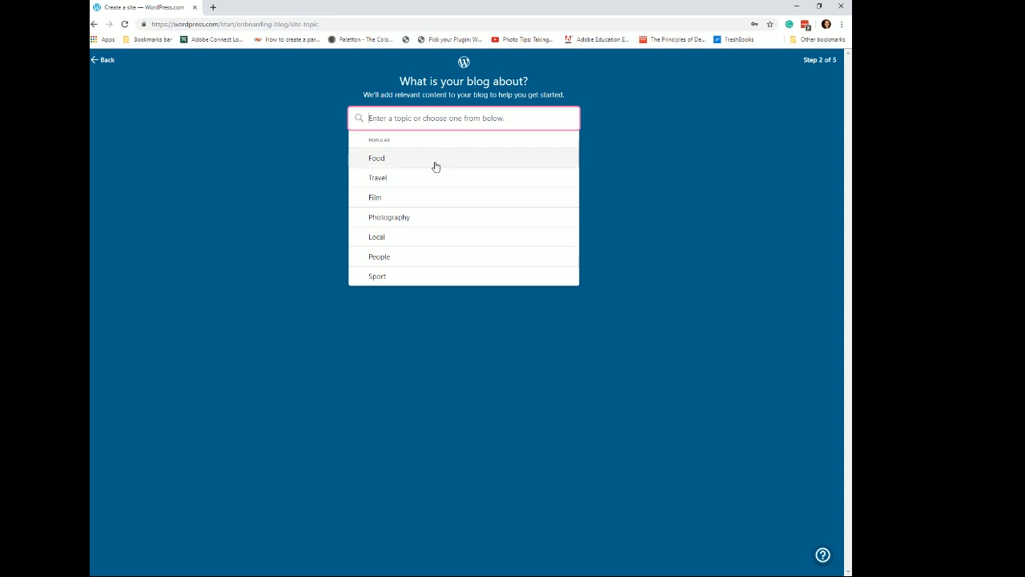
pyautogui.click(435, 167)
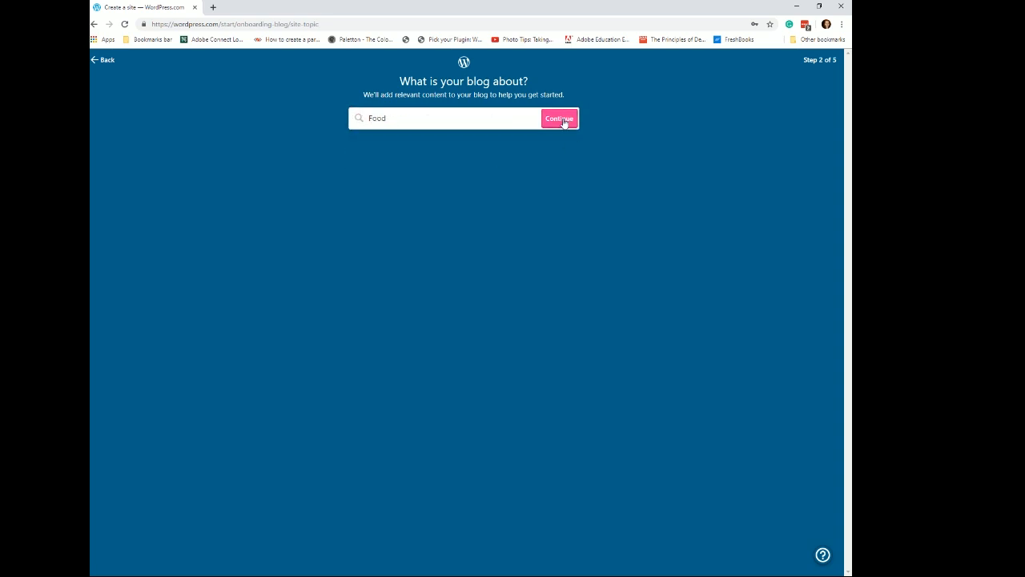
pyautogui.click(563, 123)
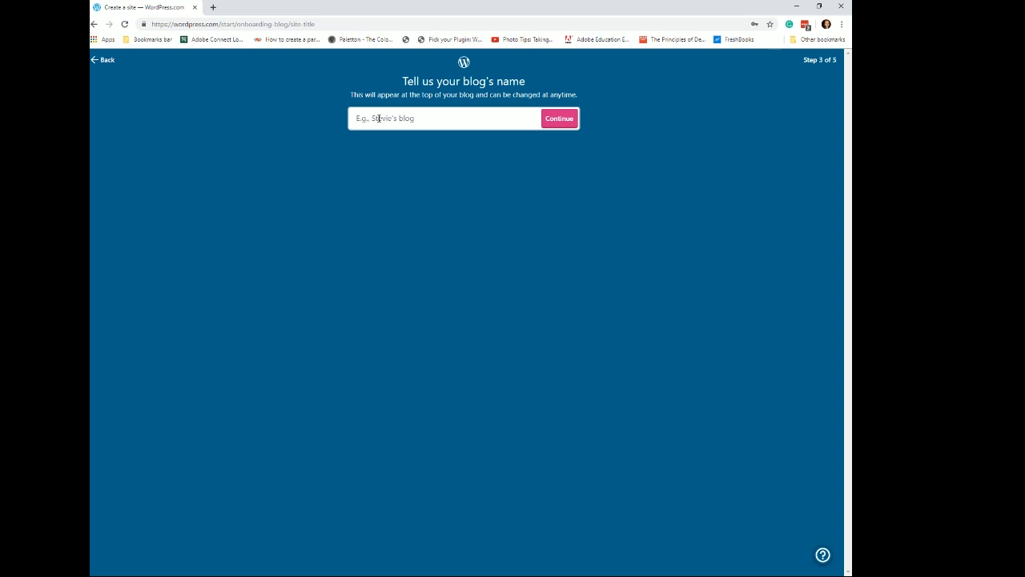
# - Name the blog Vegetarian Keto and continue
pyautogui.write('Veg')
pyautogui.write('Keto')
pyautogui.click(559, 119)
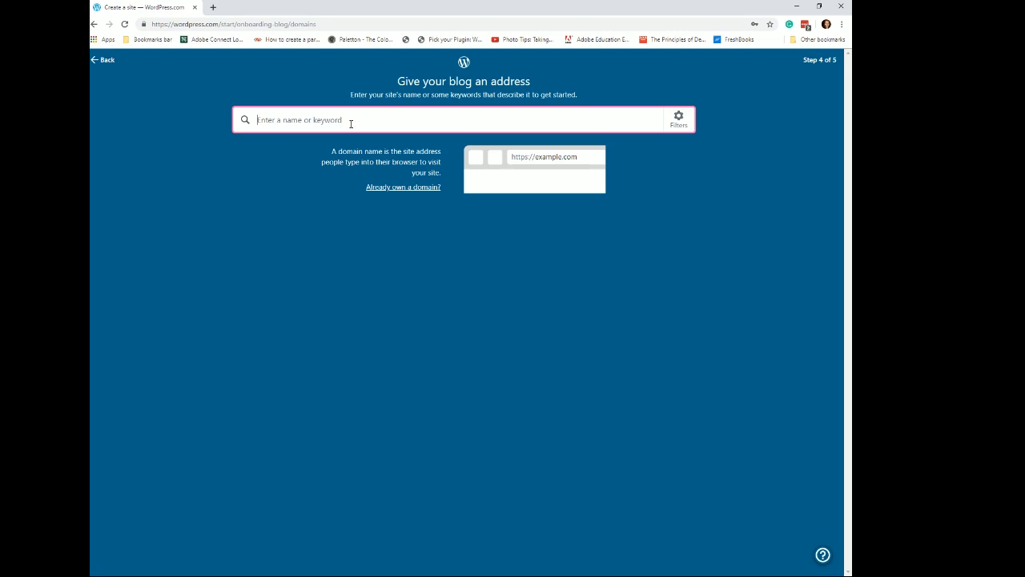
# - Search for the address veggieketo, select the free veggieketo.food.blog domain, and start with a free site
pyautogui.write('vege')
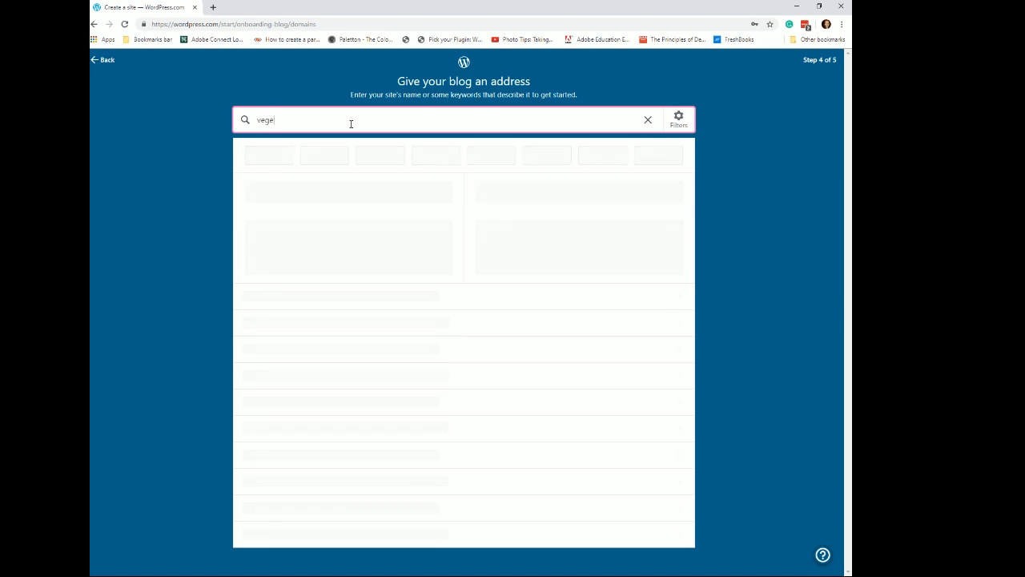
pyautogui.write('terain')
pyautogui.press('BackSpace')
pyautogui.press('BackSpace')
pyautogui.press('BackSpace')
pyautogui.press('BackSpace')
pyautogui.press('BackSpace')
pyautogui.press('BackSpace')
pyautogui.press('BackSpace')
pyautogui.press('BackSpace')
pyautogui.press('BackSpace')
pyautogui.write('veggieketo')
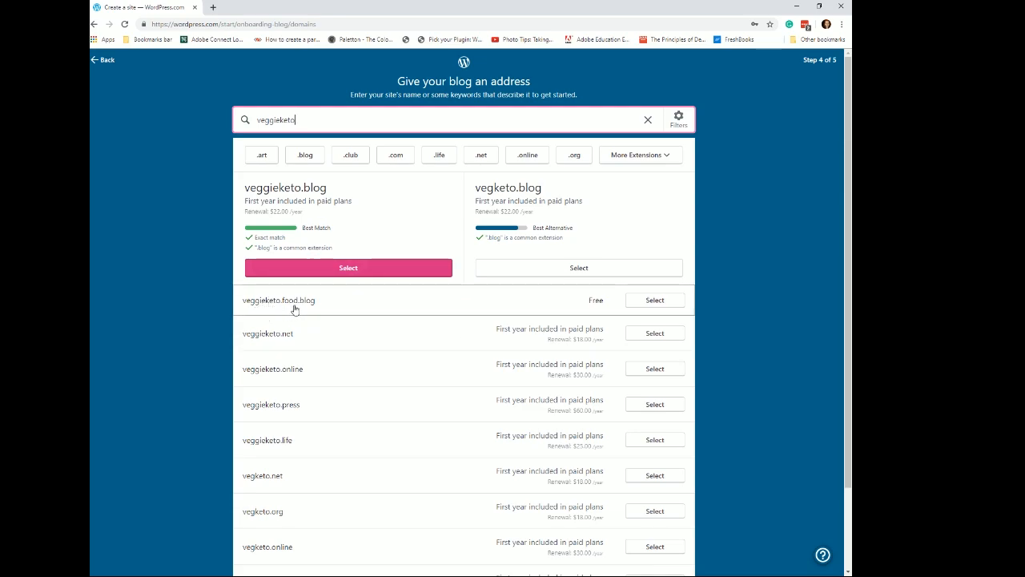
pyautogui.click(657, 302)
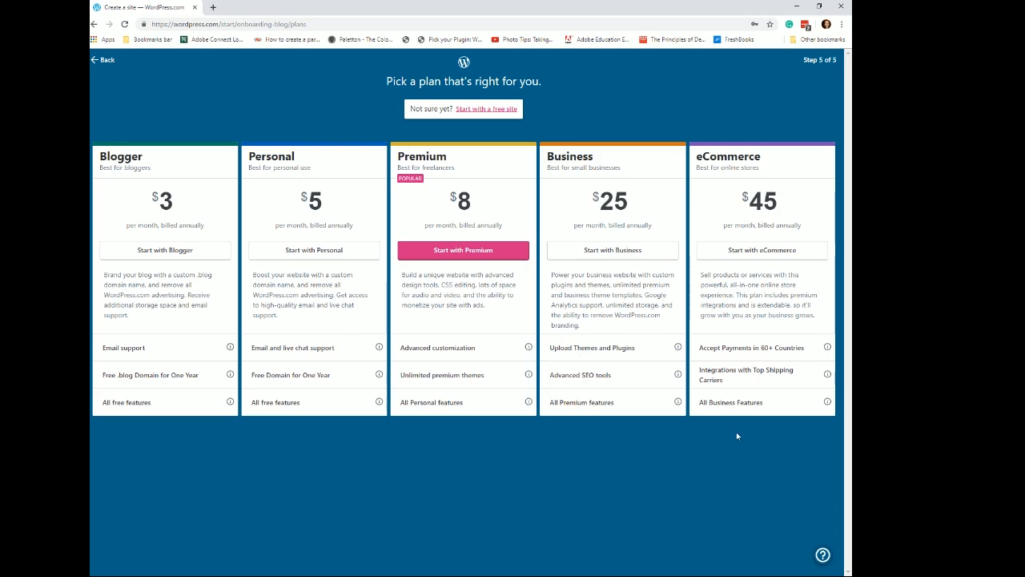
pyautogui.click(486, 110)
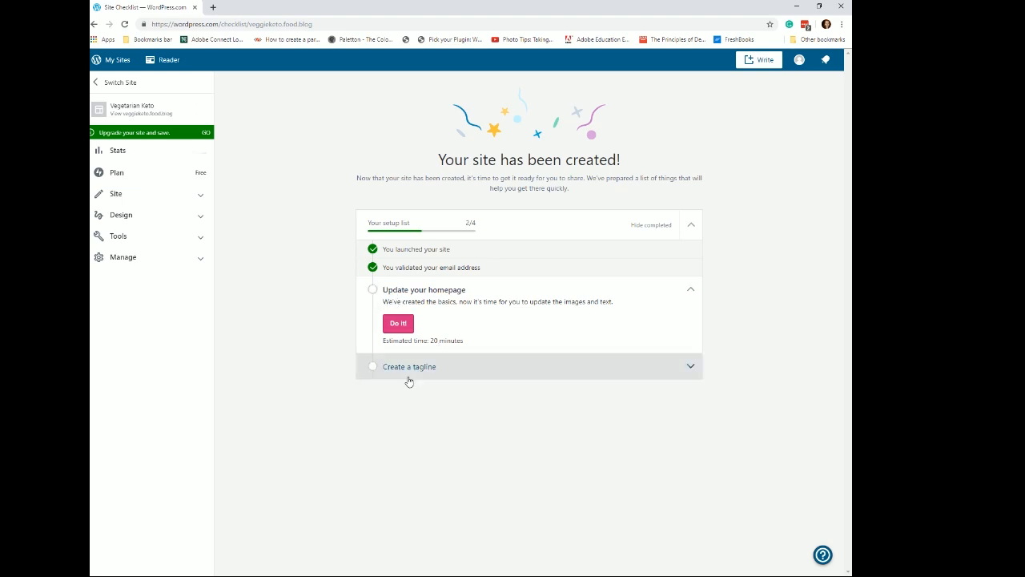
# - Open the homepage in the block editor and look through its content and document settings
pyautogui.click(400, 324)
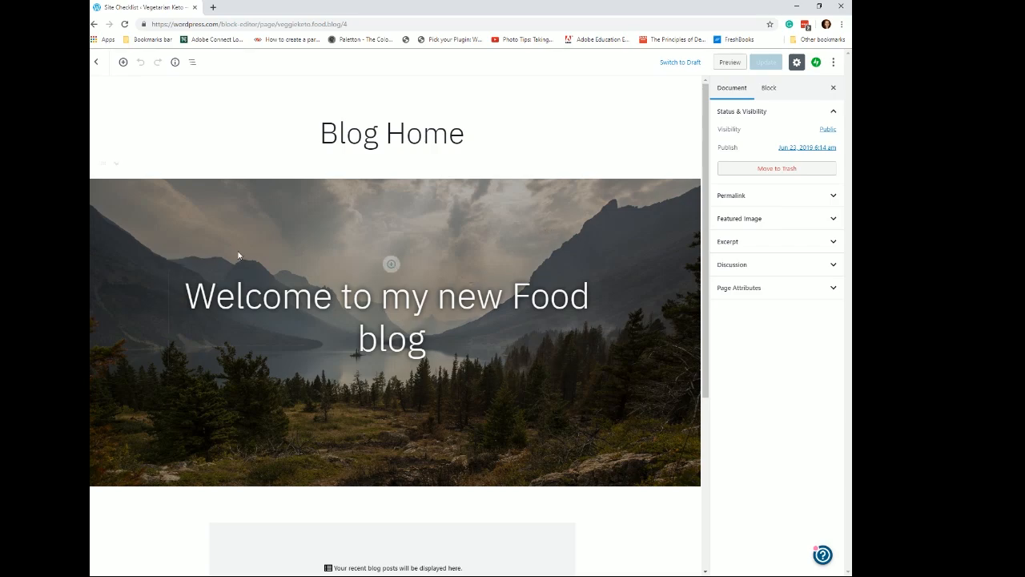
pyautogui.scroll(-1, 541, 378)
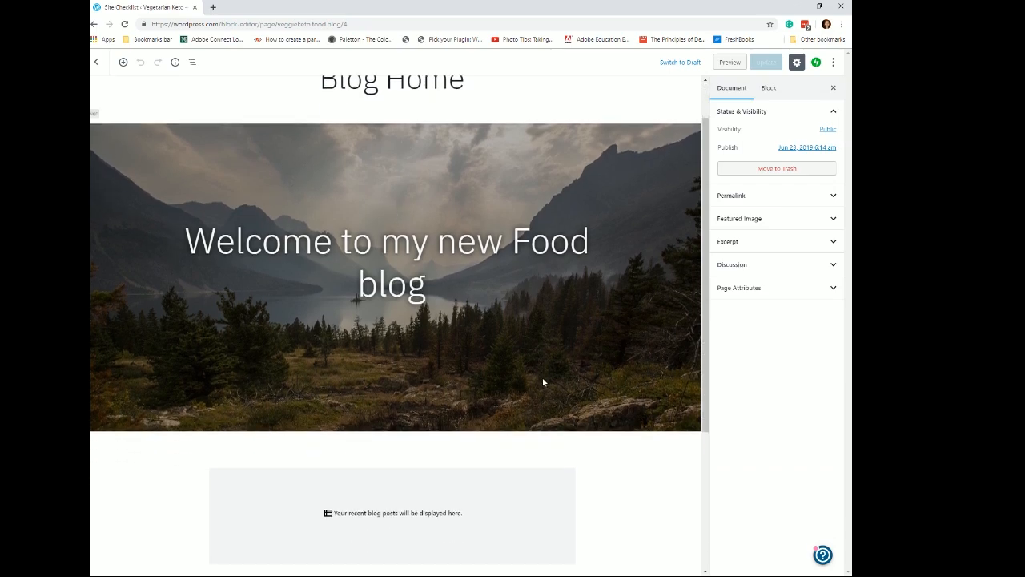
pyautogui.scroll(-1, 603, 353)
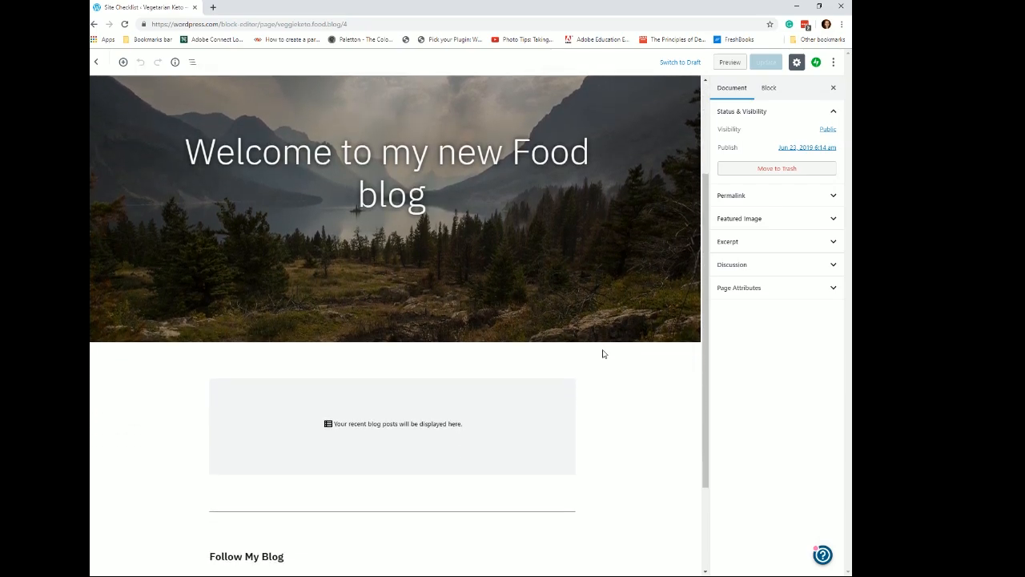
pyautogui.click(835, 200)
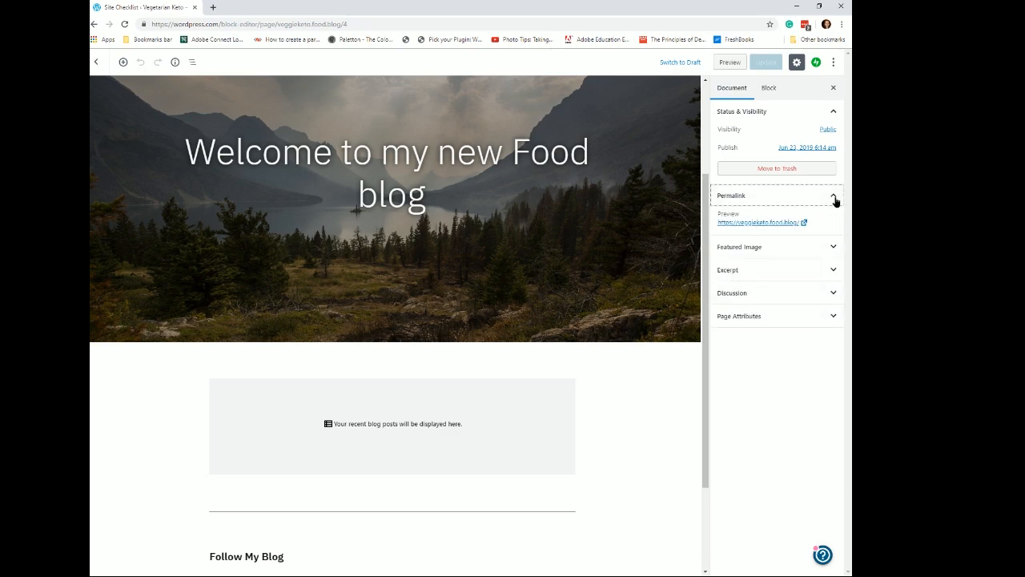
pyautogui.click(835, 200)
pyautogui.click(835, 220)
pyautogui.click(836, 220)
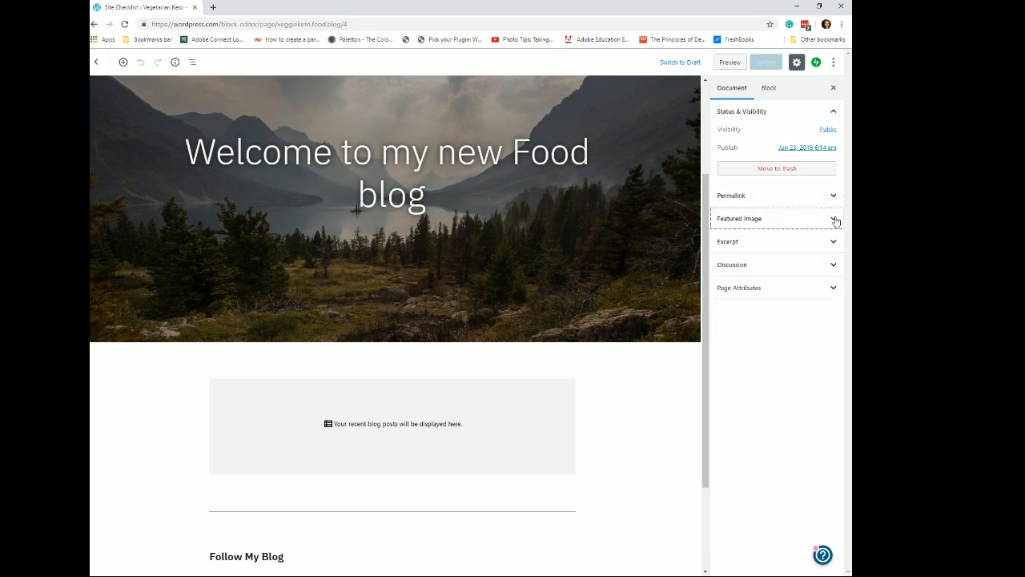
pyautogui.click(833, 198)
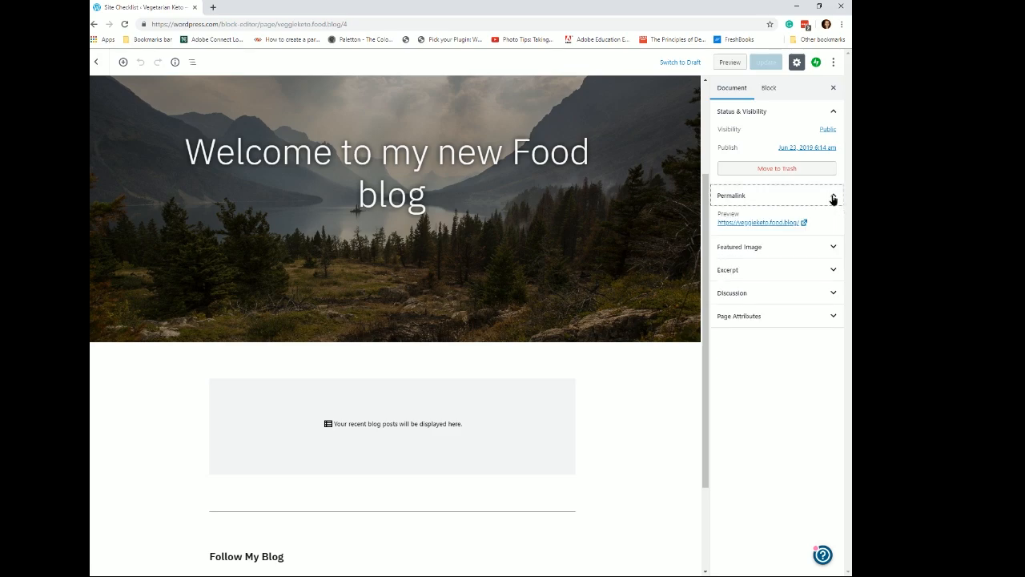
pyautogui.click(833, 199)
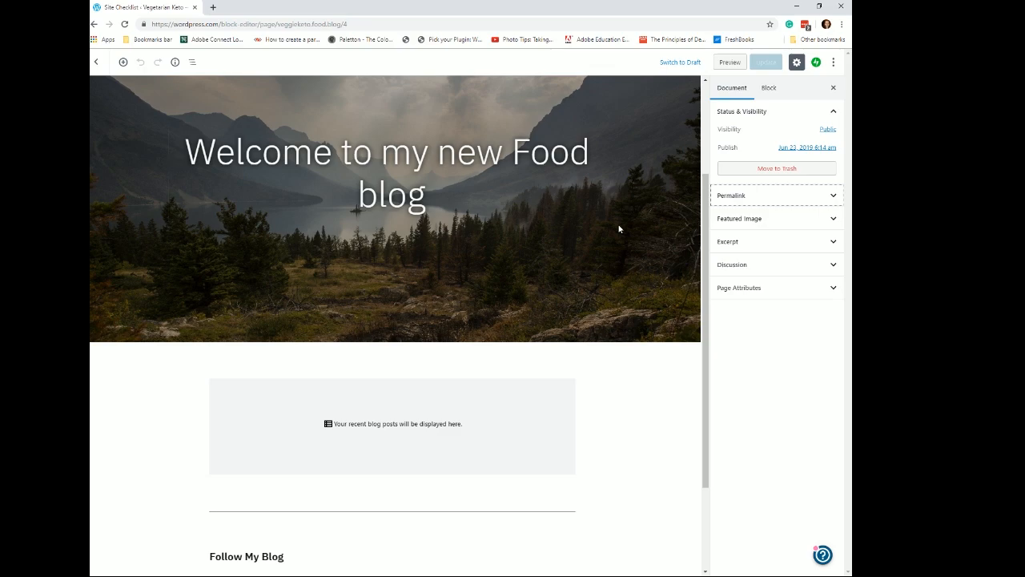
pyautogui.scroll(-2, 622, 219)
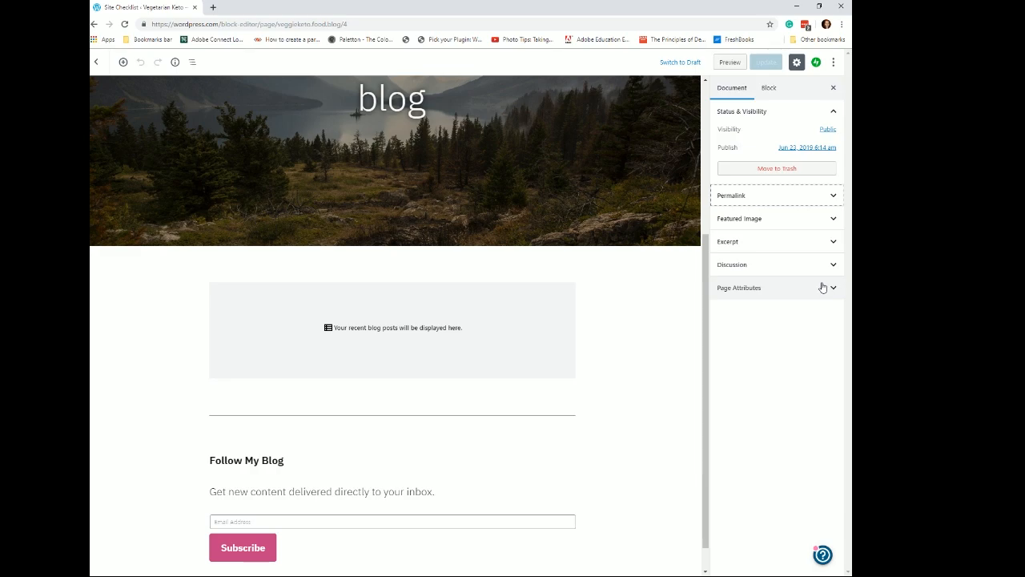
pyautogui.click(770, 88)
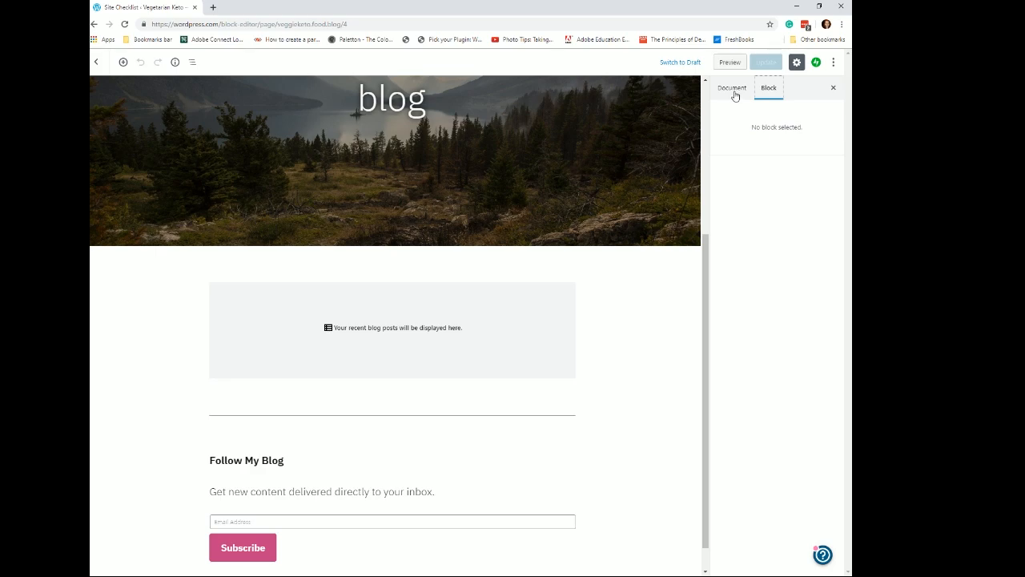
pyautogui.click(733, 89)
pyautogui.scroll(3, 528, 184)
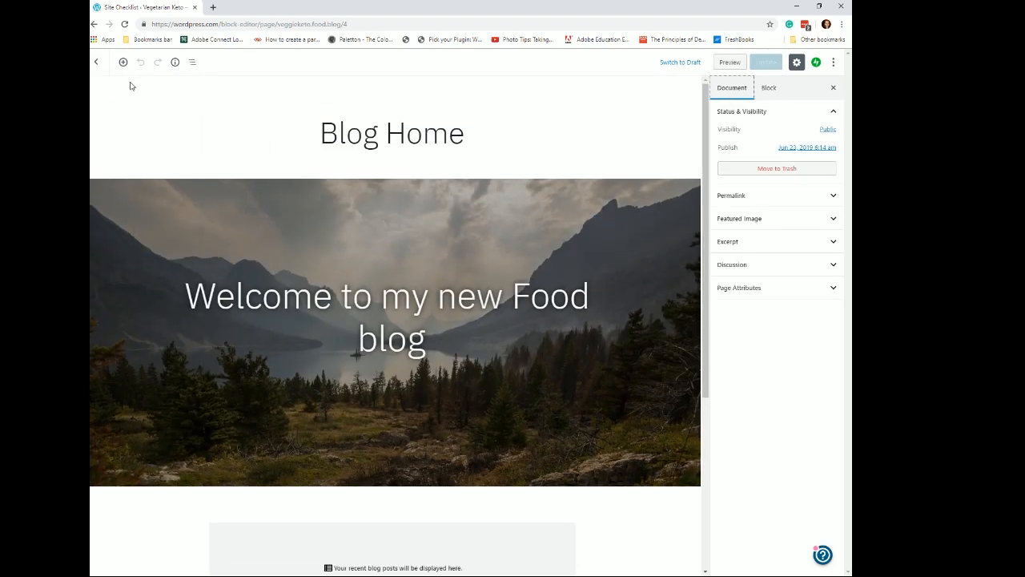
# - Leave the homepage editor and open the site's Customize settings
pyautogui.click(395, 149)
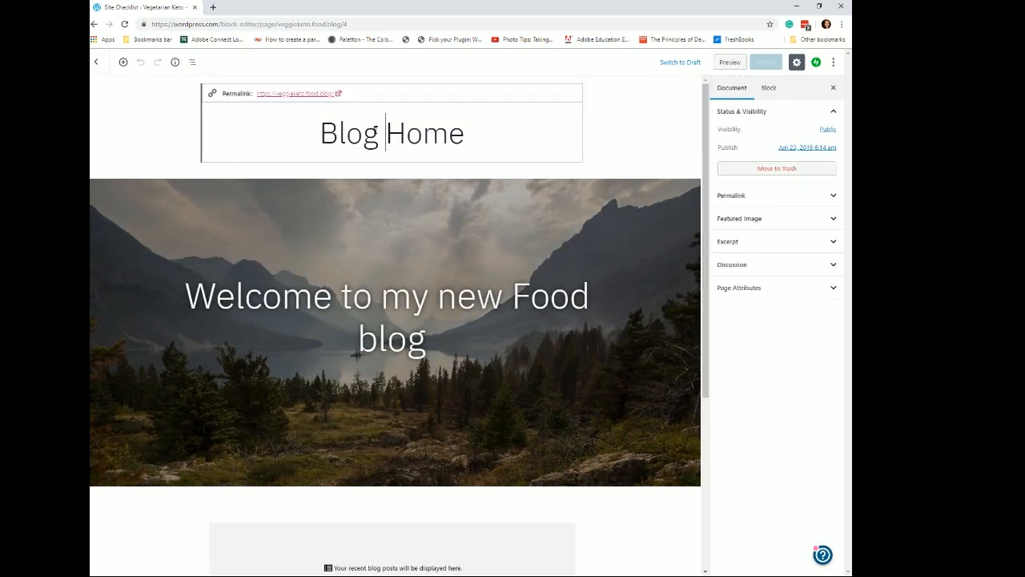
pyautogui.click(97, 64)
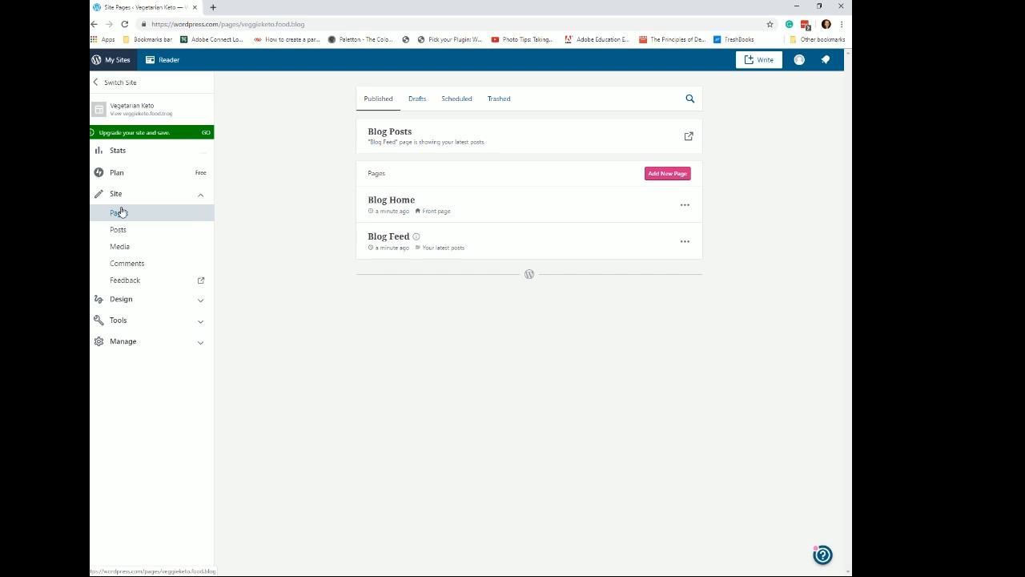
pyautogui.click(138, 301)
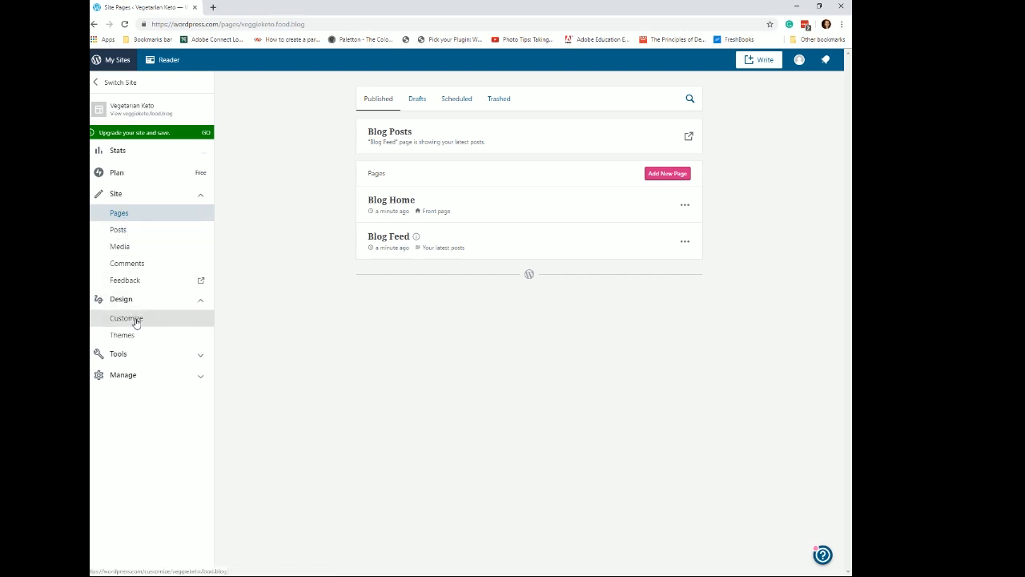
pyautogui.click(135, 320)
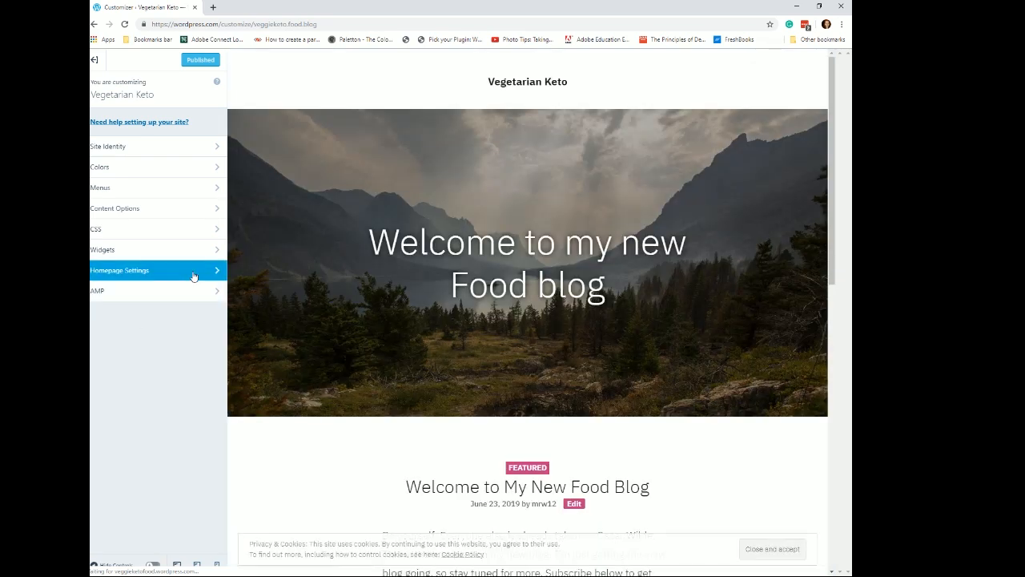
# - In Homepage Settings, add a new page titled Home as the static homepage
pyautogui.click(193, 273)
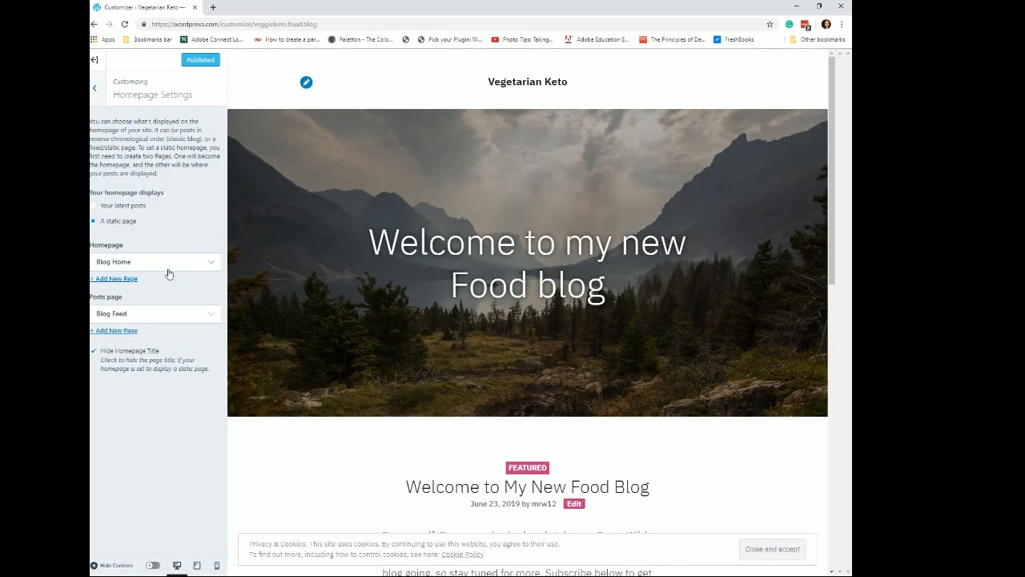
pyautogui.click(120, 278)
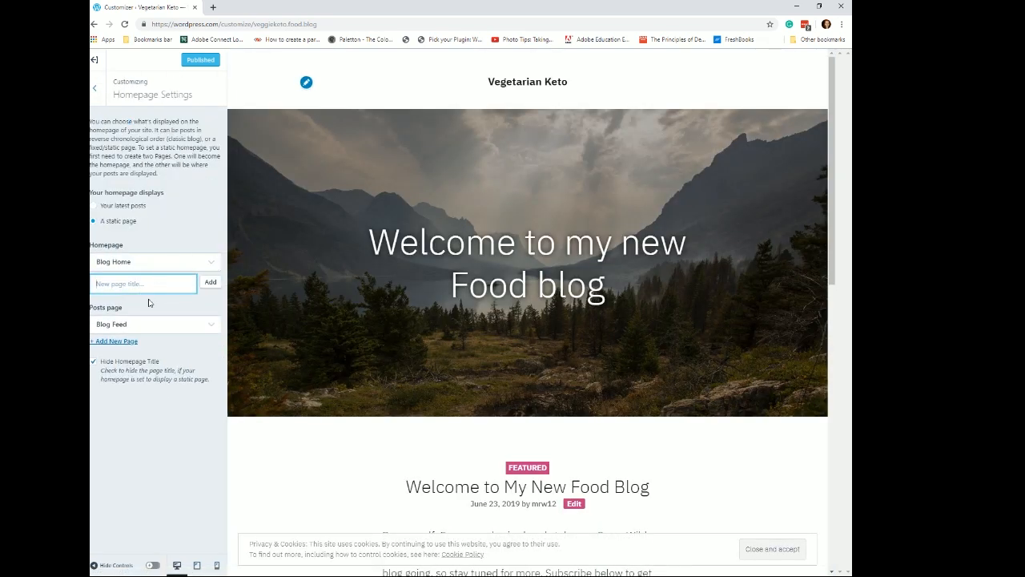
pyautogui.write('Home')
pyautogui.click(213, 283)
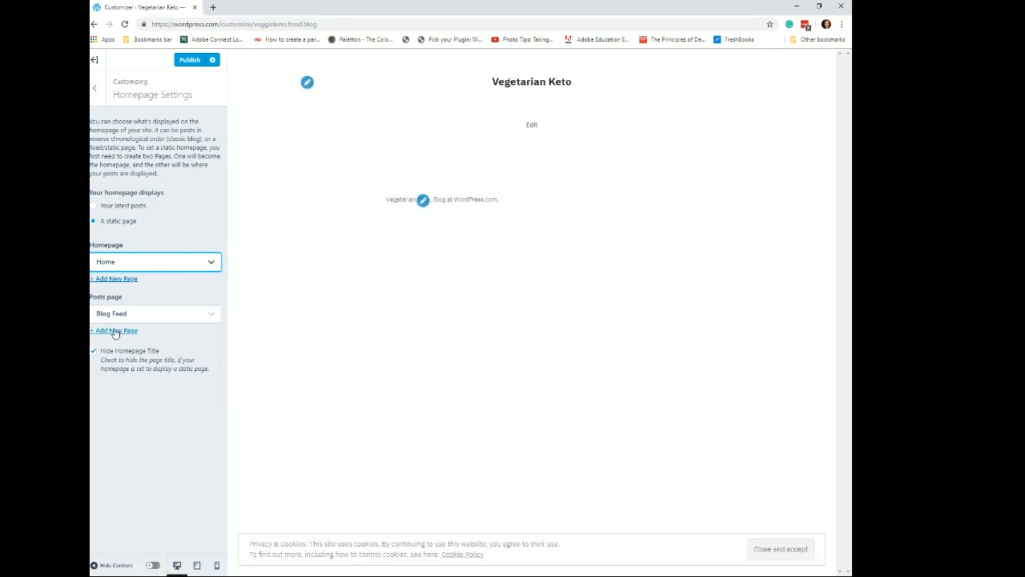
# - Add a new page titled VeggieKeto Blog as the posts page
pyautogui.click(114, 332)
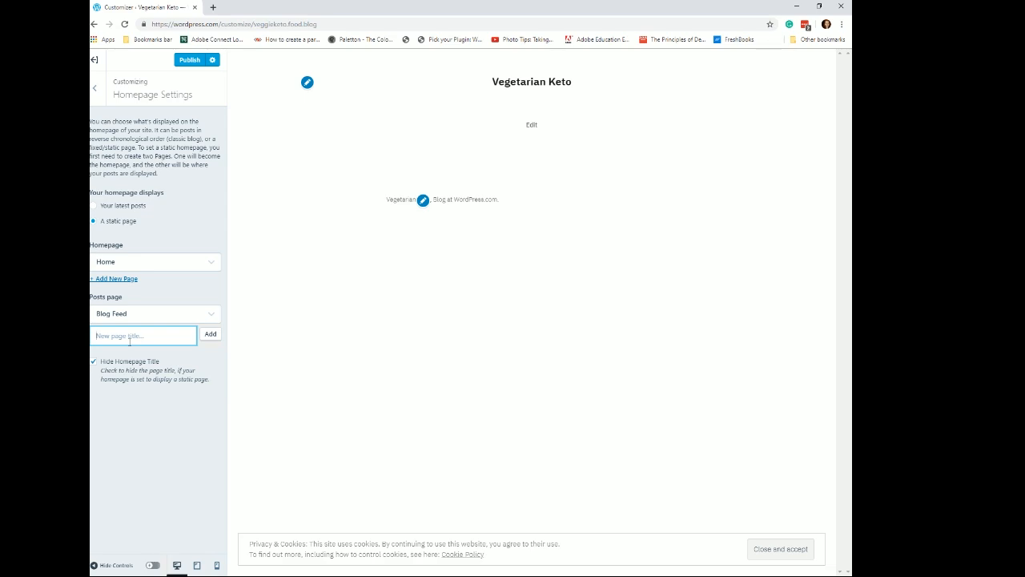
pyautogui.write('K')
pyautogui.press('BackSpace')
pyautogui.write('VeggieKeto Blog')
pyautogui.click(209, 334)
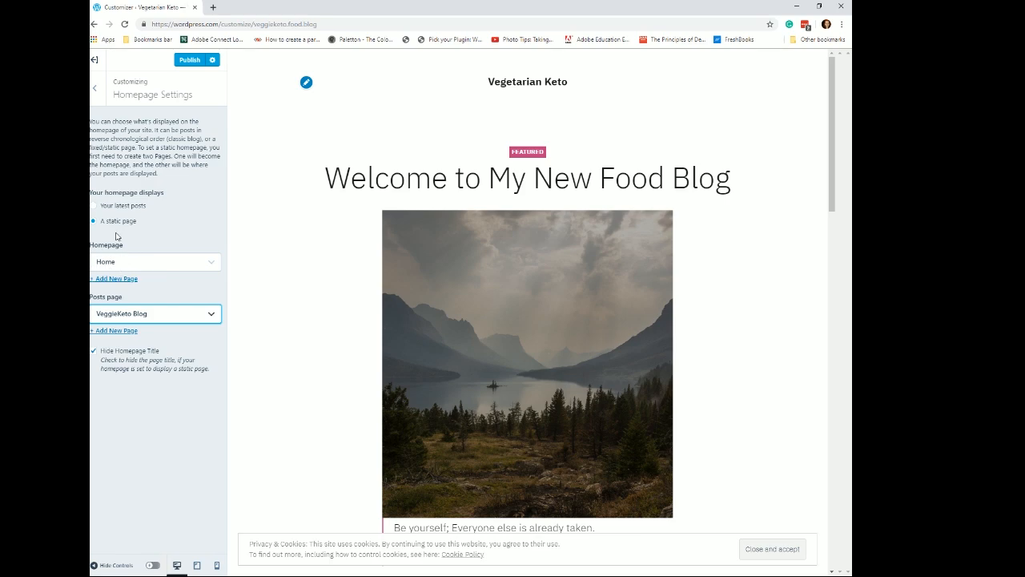
# - Publish the homepage settings and exit the Customizer to the site's pages list
pyautogui.click(194, 60)
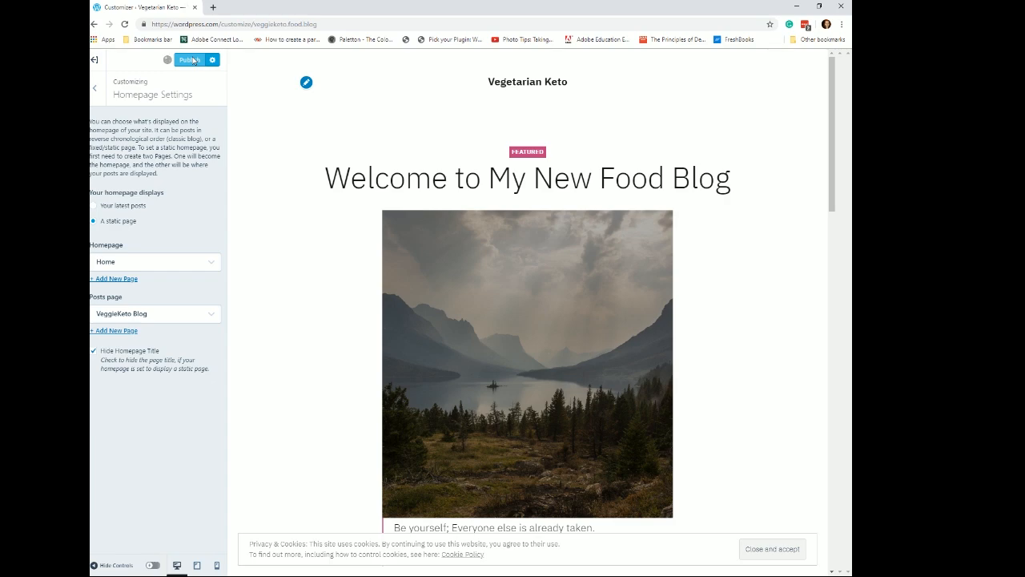
pyautogui.click(95, 61)
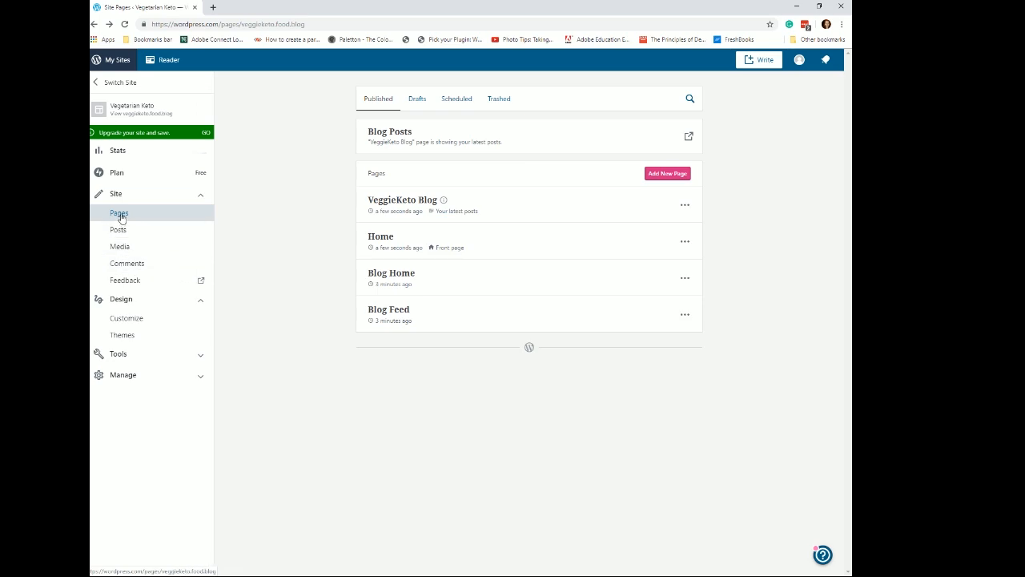
# - Add a new page titled About Keto
pyautogui.click(670, 176)
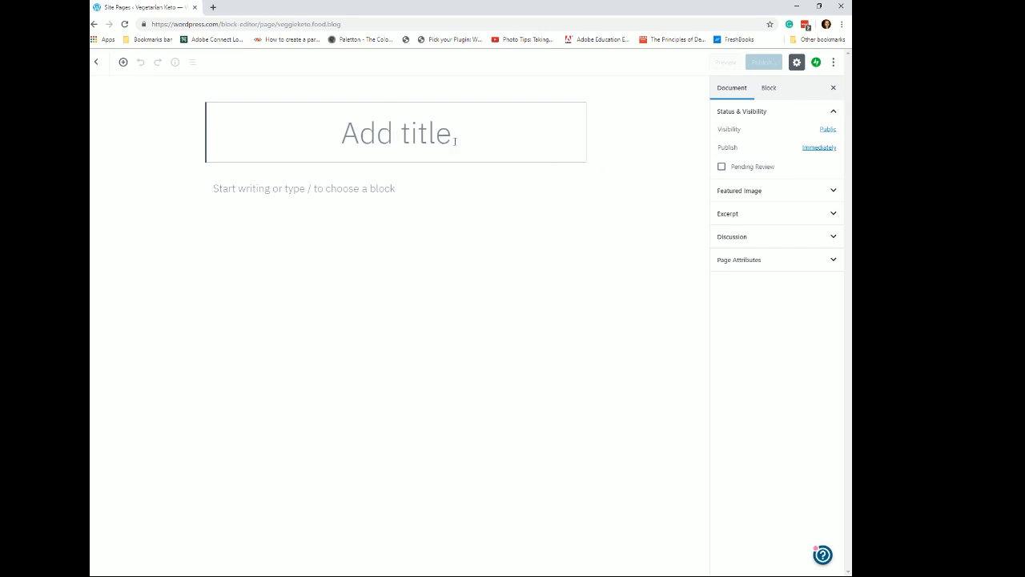
pyautogui.write('About')
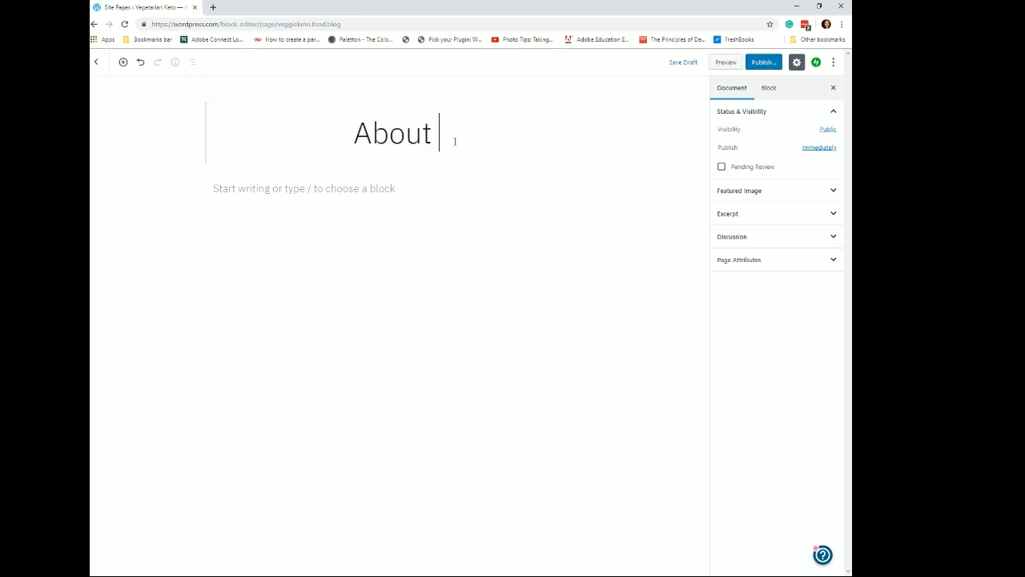
pyautogui.write(' Keto')
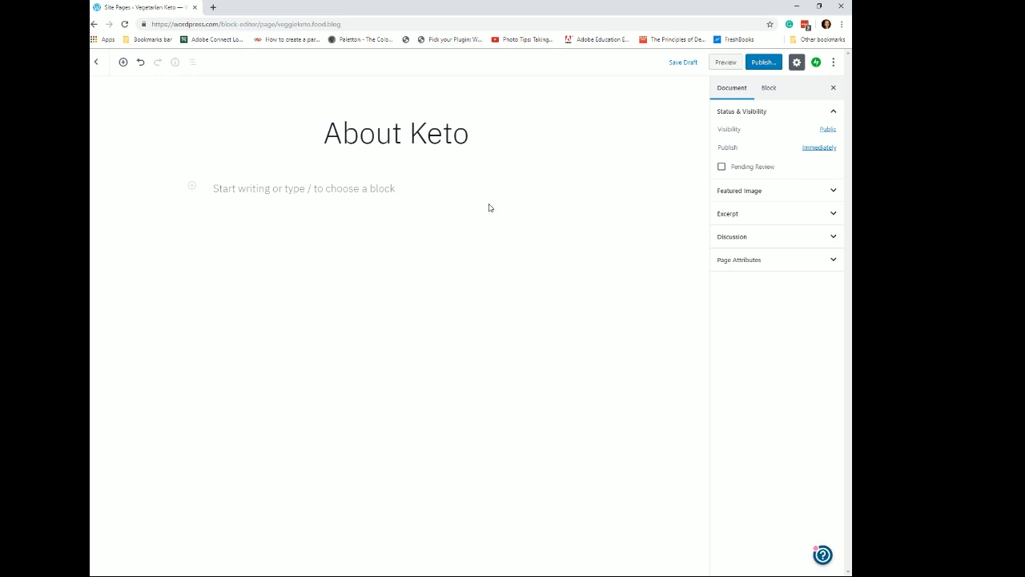
# - Write the opening paragraph This is information about Keto diets below the title
pyautogui.click(220, 188)
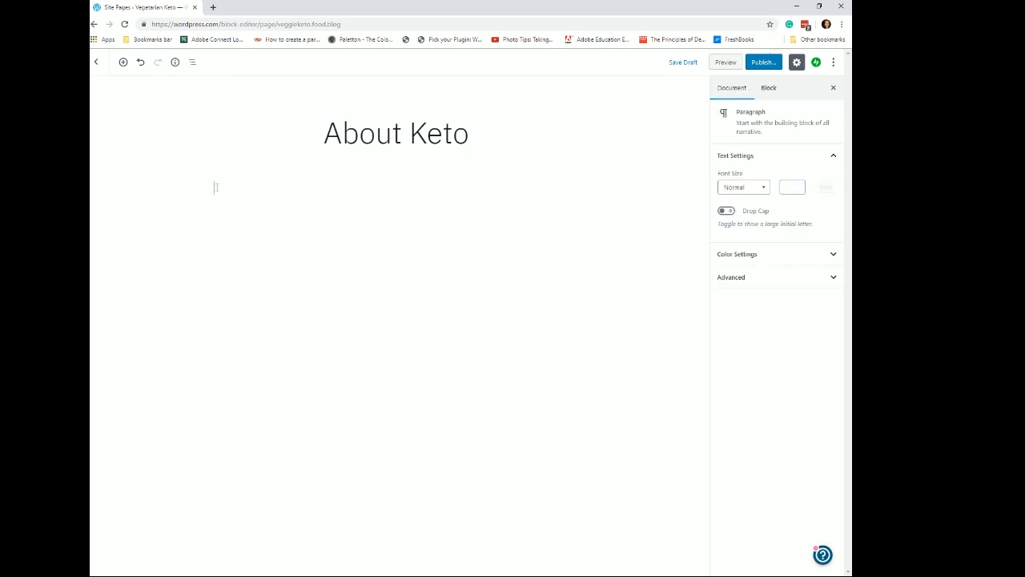
pyautogui.write('This is')
pyautogui.write('information ab')
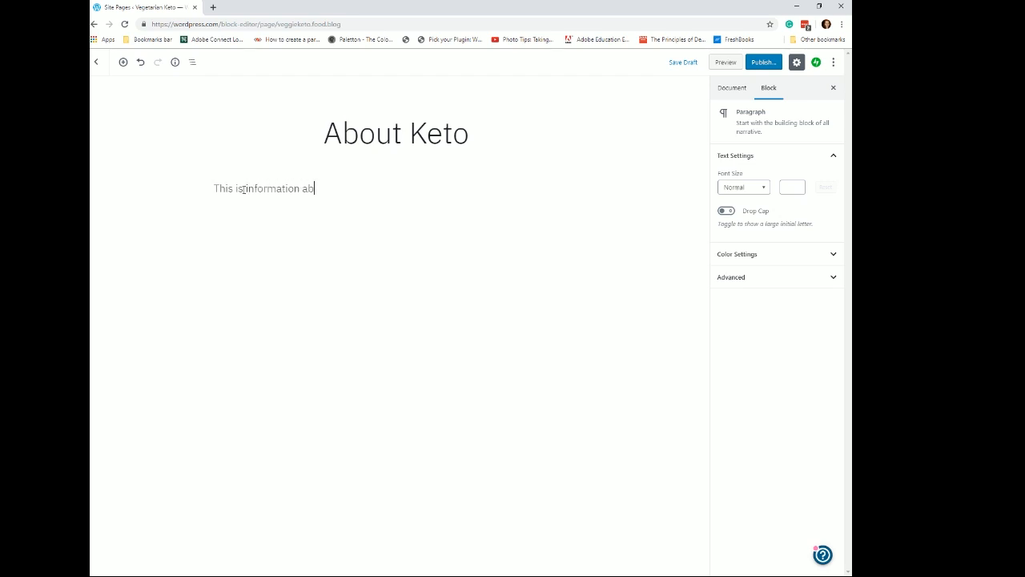
pyautogui.write('out Keto diets')
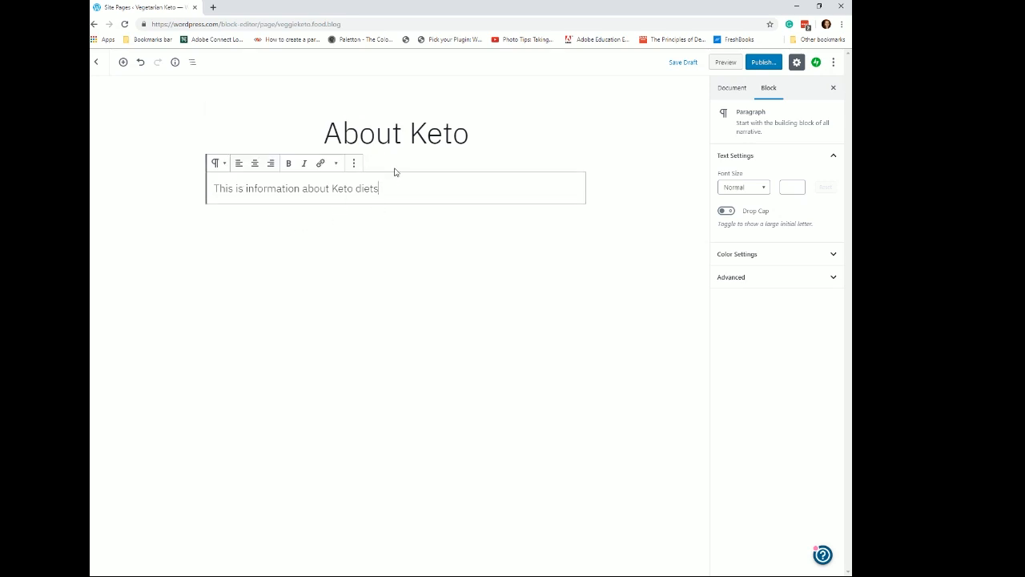
# - Explore the paragraph block's formatting, alignment and transform options
pyautogui.click(337, 167)
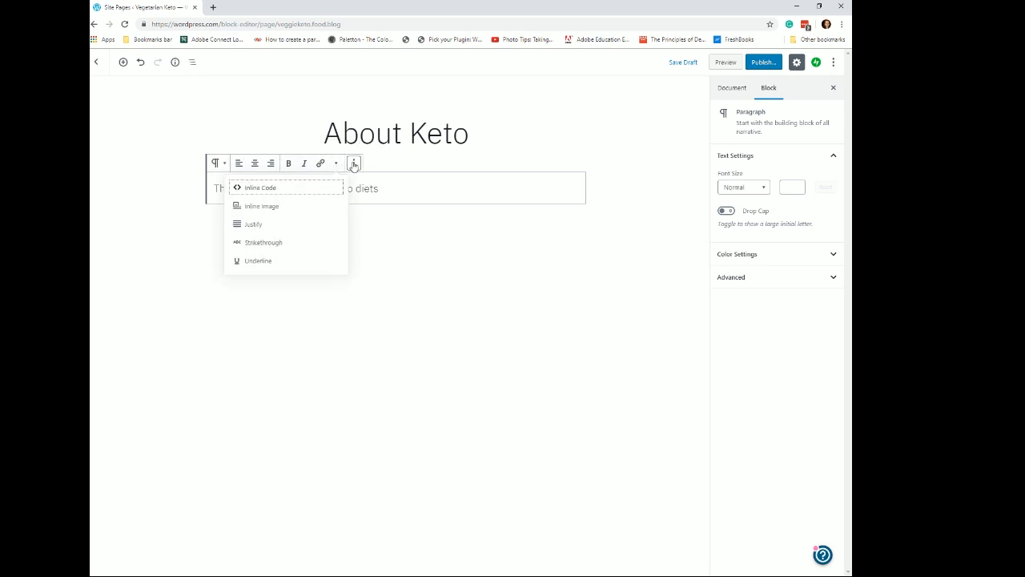
pyautogui.click(353, 162)
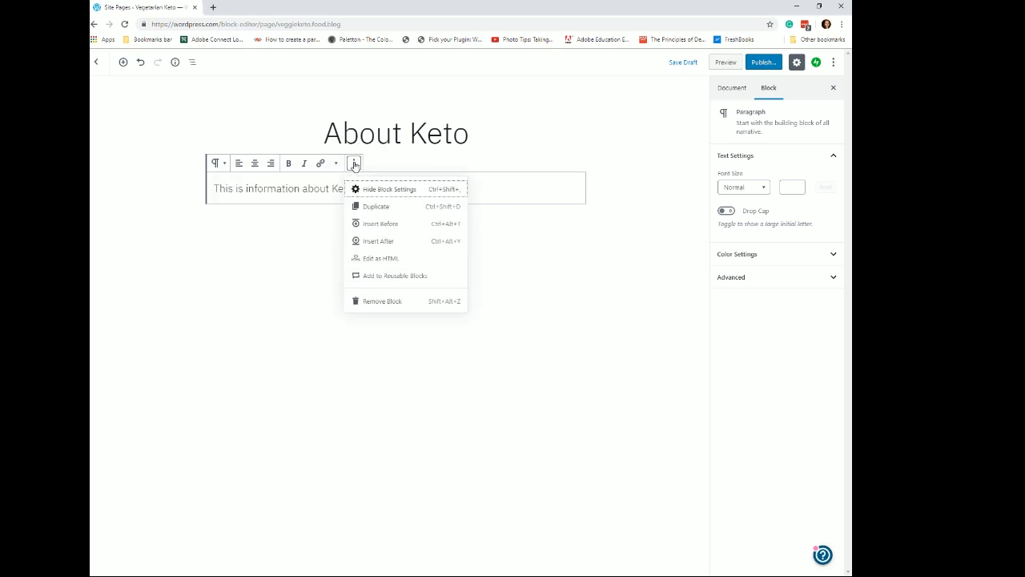
pyautogui.click(254, 165)
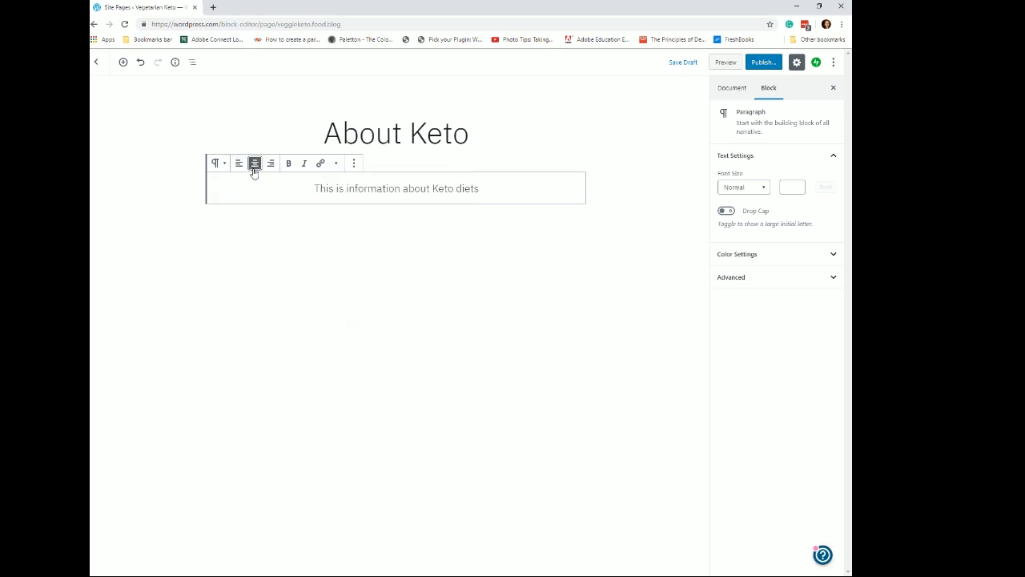
pyautogui.click(239, 164)
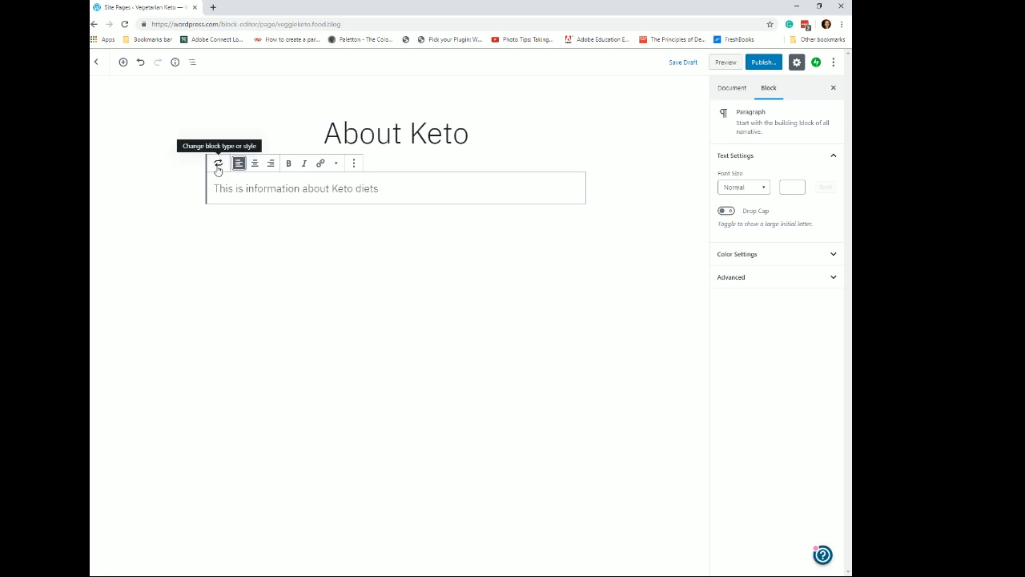
pyautogui.click(218, 164)
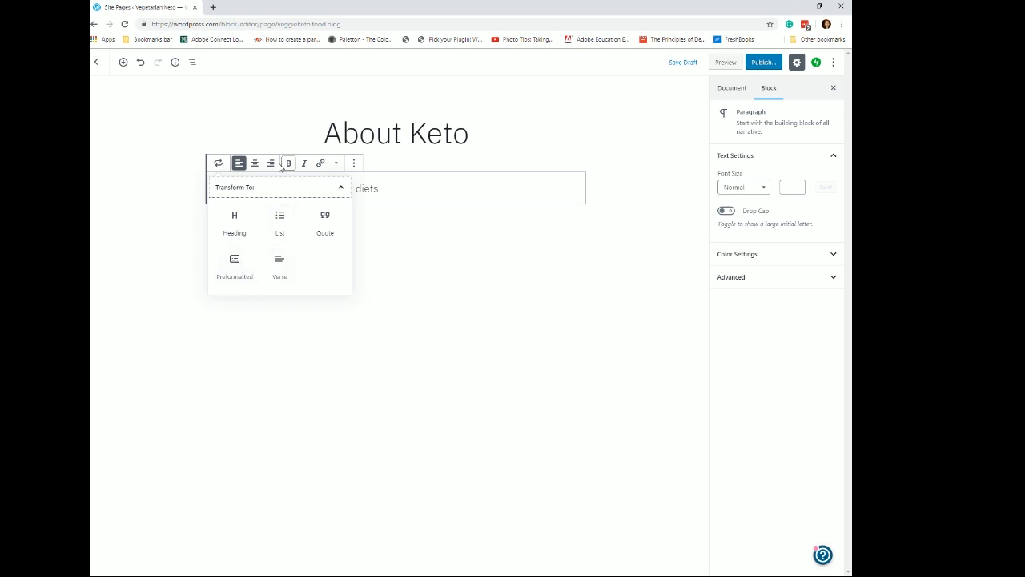
pyautogui.click(337, 164)
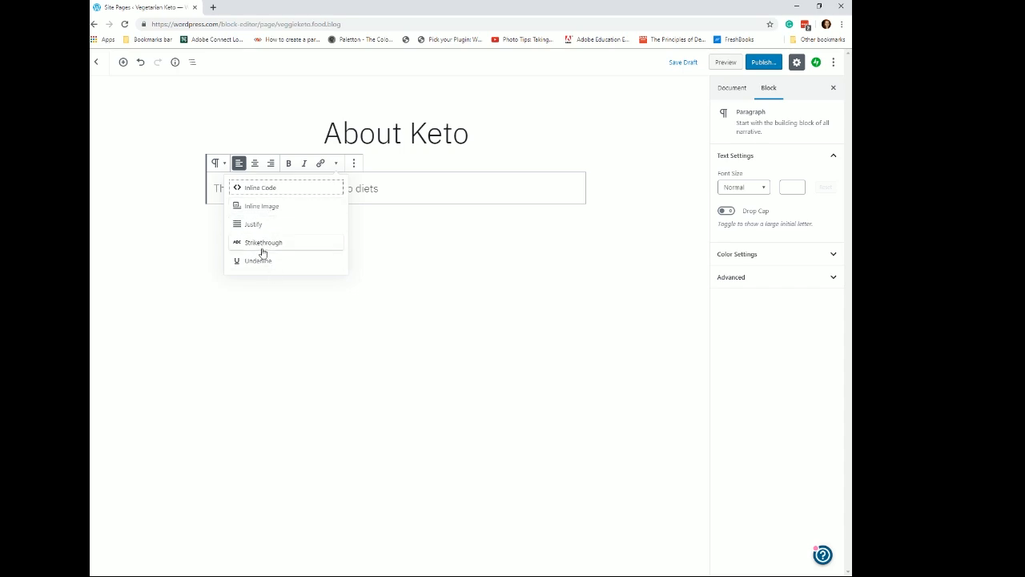
# - Insert a heading block after the paragraph reading first recipe
pyautogui.click(354, 163)
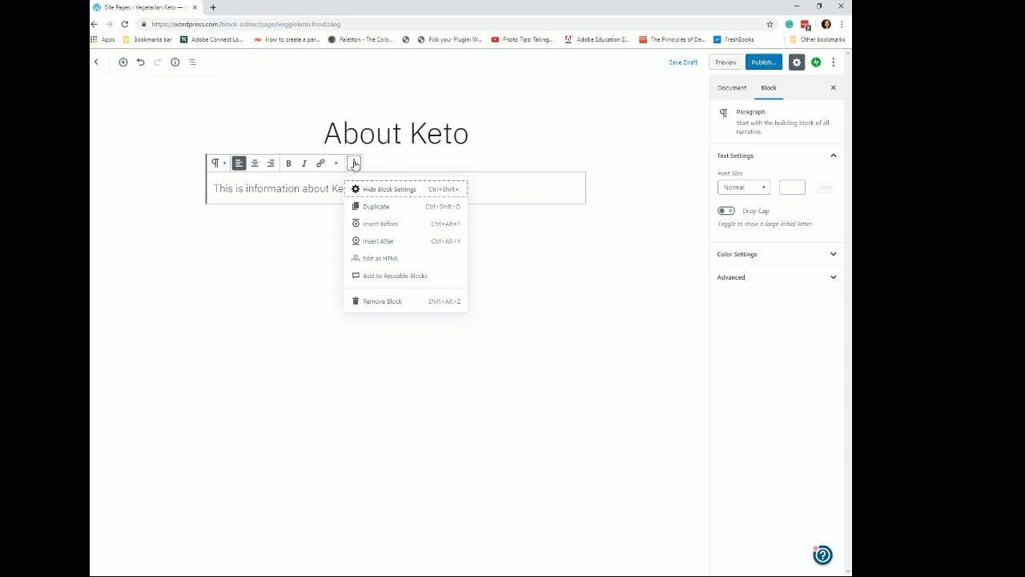
pyautogui.click(392, 241)
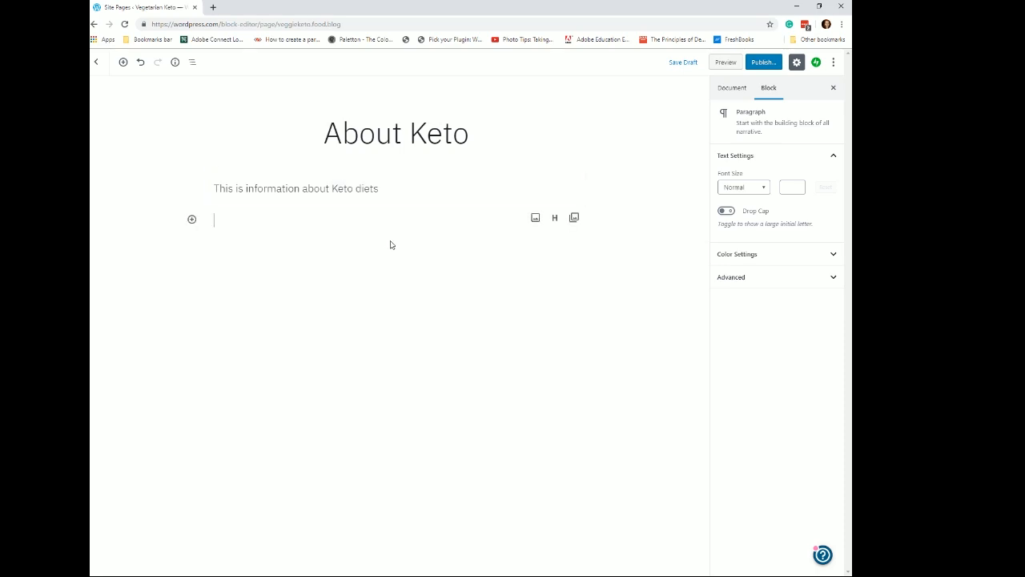
pyautogui.click(555, 218)
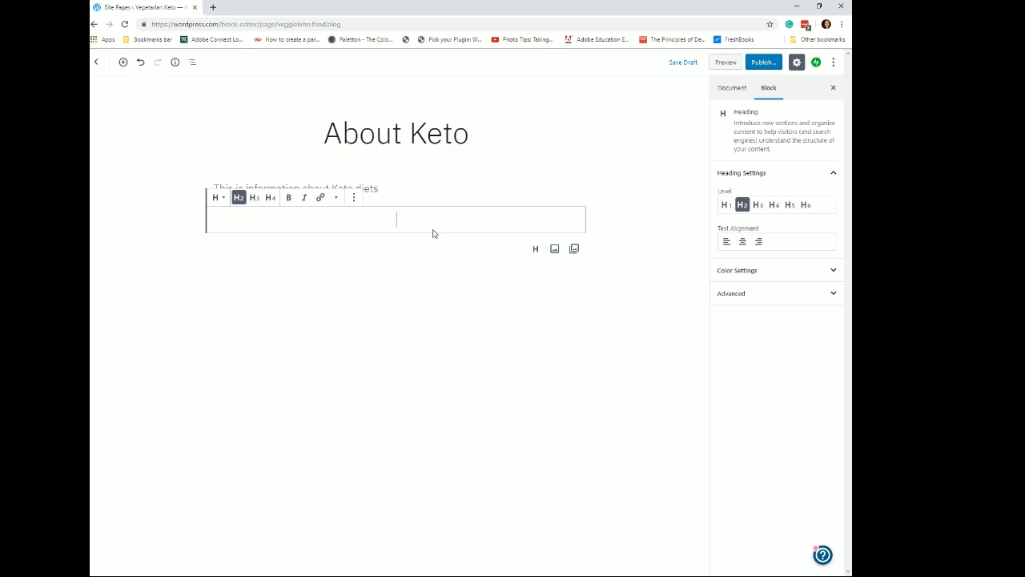
pyautogui.write('first recip')
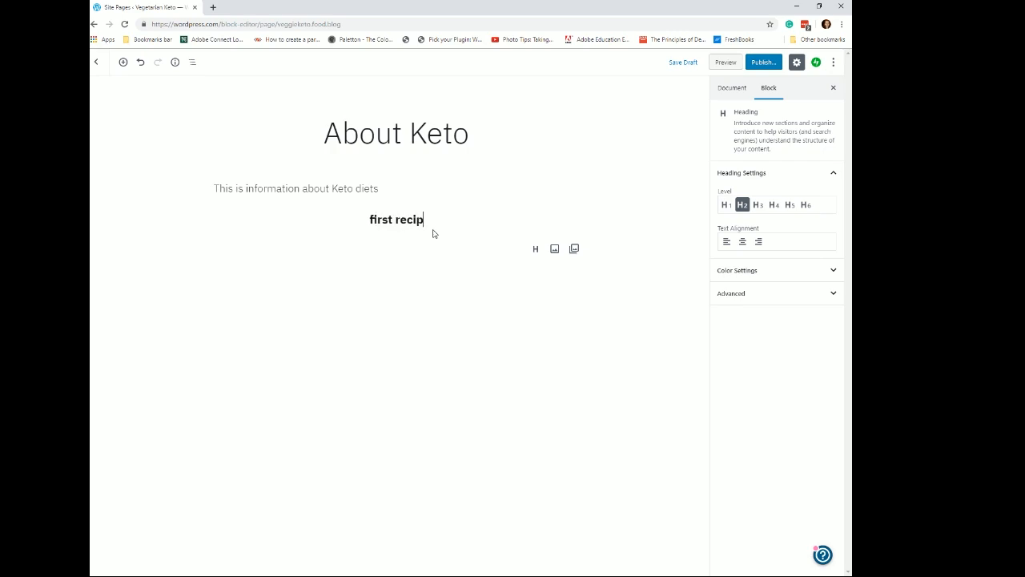
pyautogui.write('e')
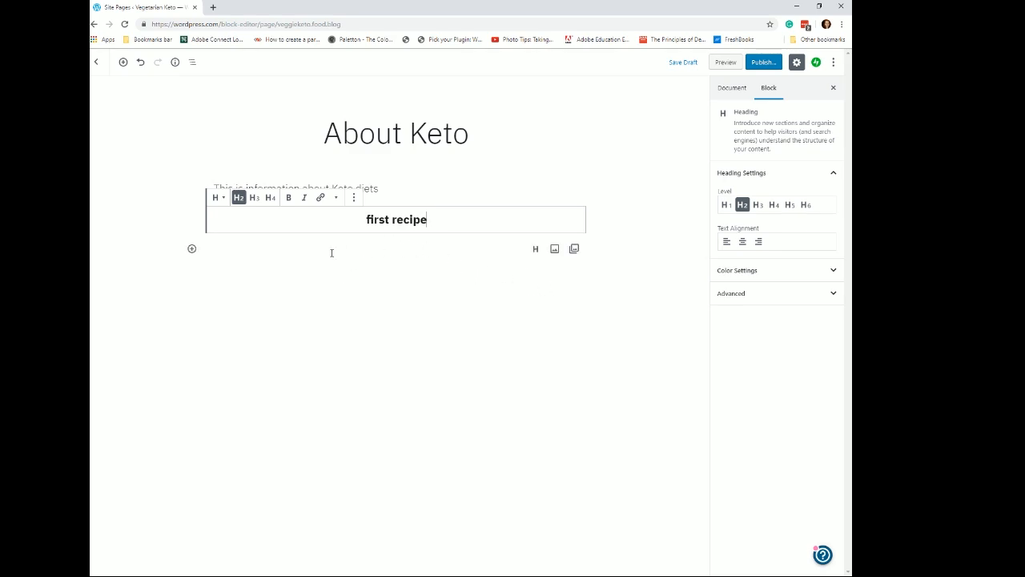
pyautogui.click(193, 250)
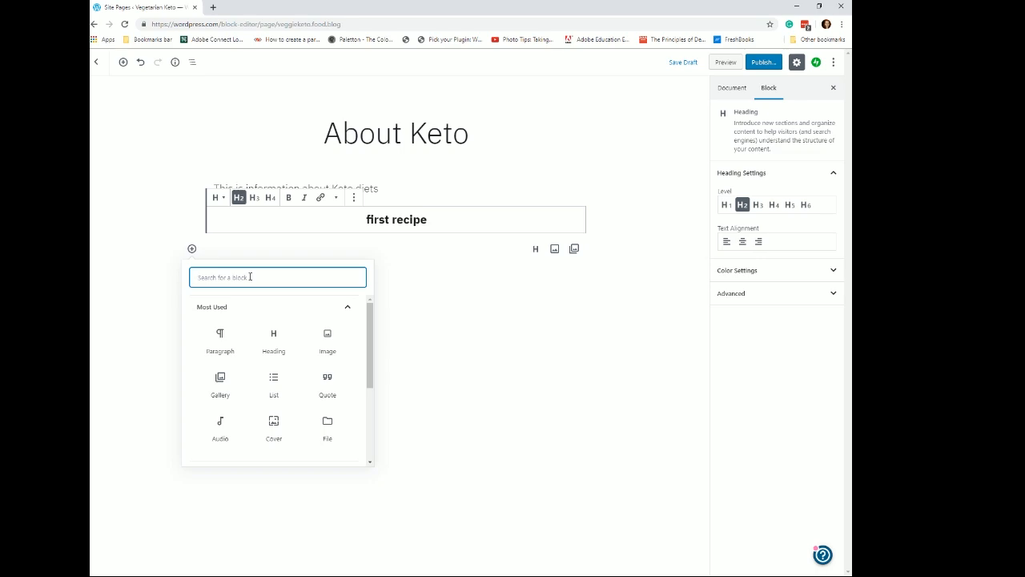
pyautogui.write('stuff')
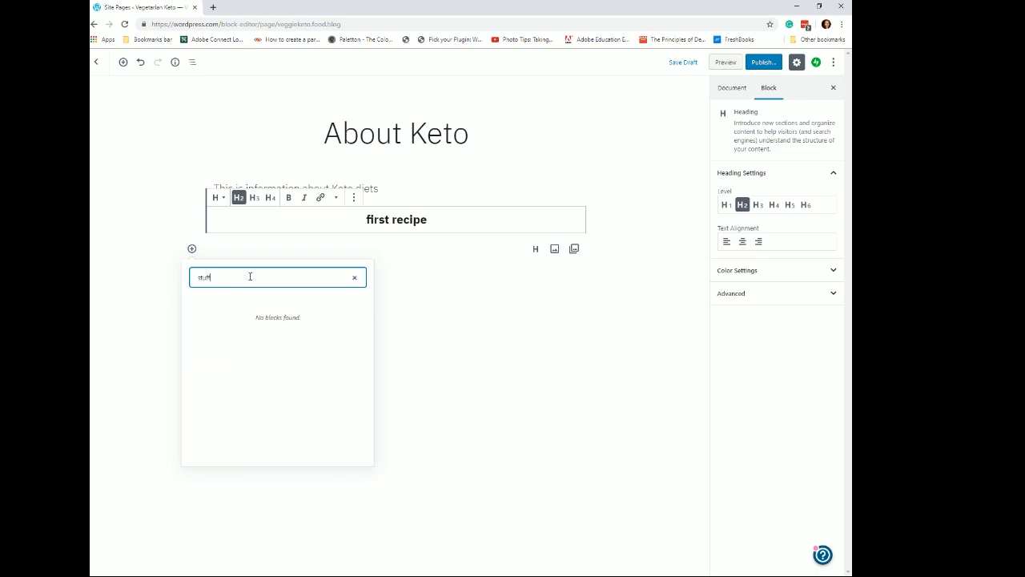
pyautogui.write('ed')
pyautogui.write(' Green')
pyautogui.write(' Pepp')
pyautogui.write('per')
pyautogui.press('BackSpace')
pyautogui.write('S')
pyautogui.click(385, 318)
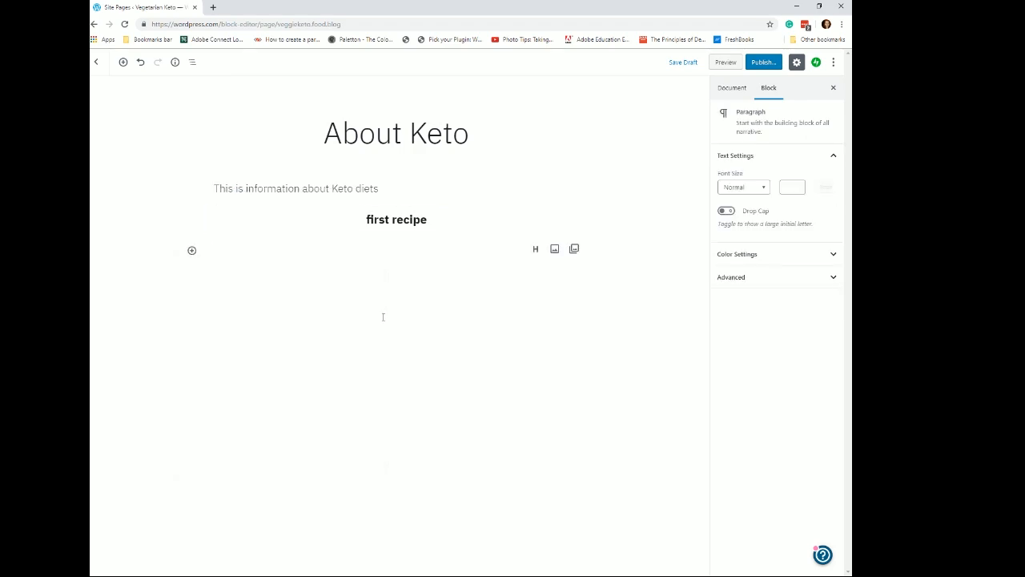
# - Add a paragraph reading Stuff Green Peppers below the heading
pyautogui.click(191, 251)
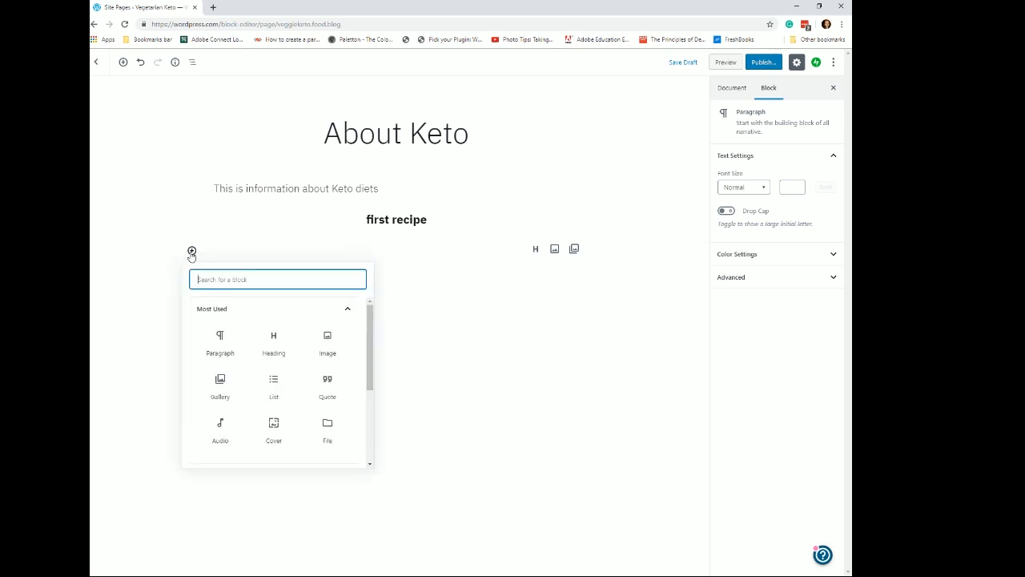
pyautogui.click(221, 338)
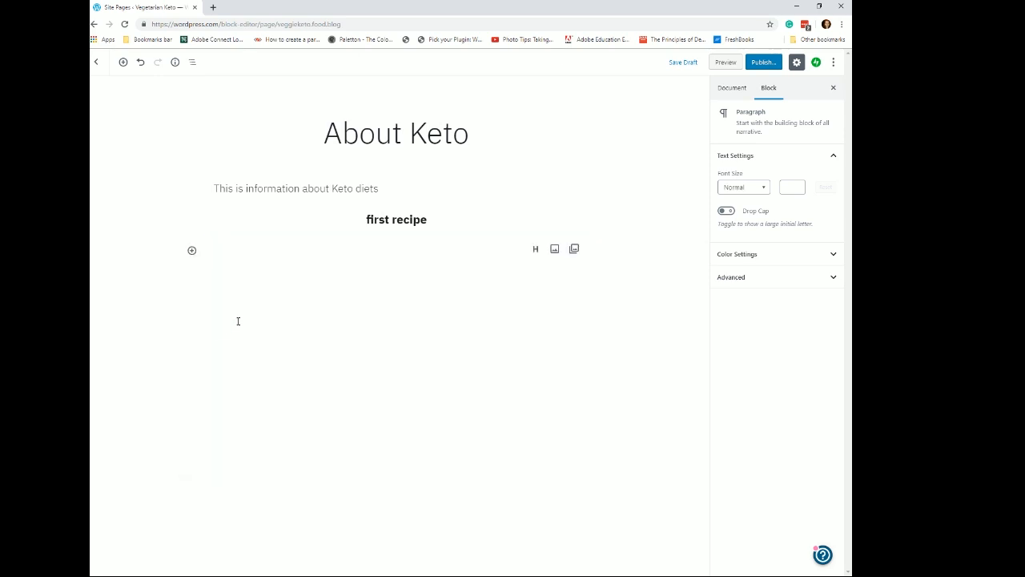
pyautogui.write('Stuff Green P')
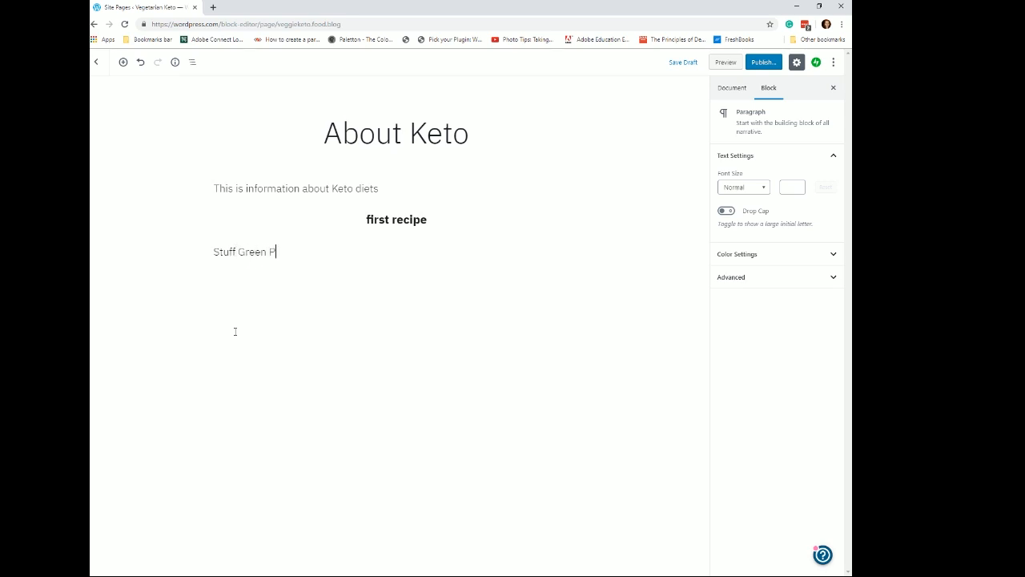
pyautogui.write('eppers')
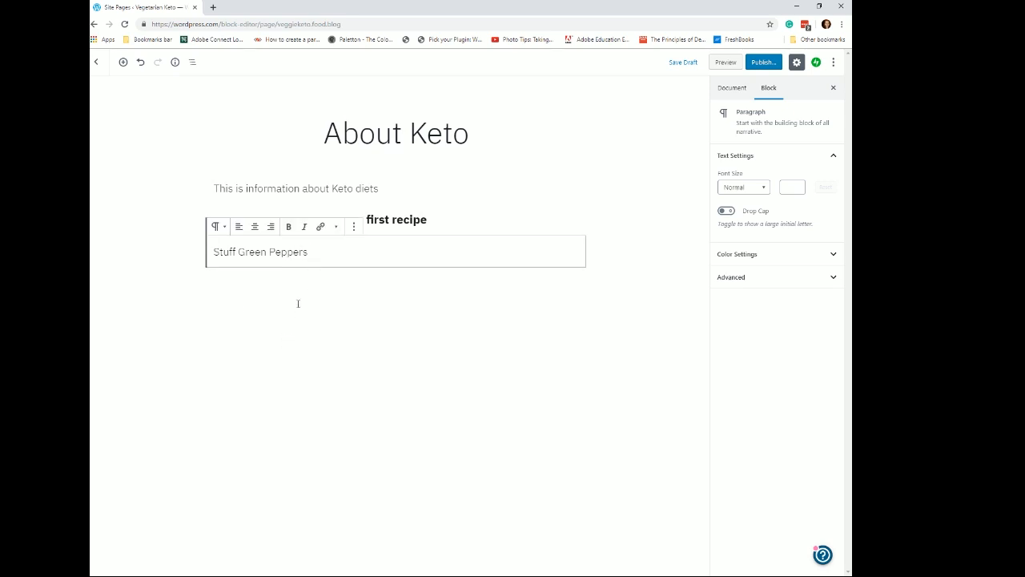
# - Add a bulleted list of ingredients: 3 green peppers, carton of cottage cheese, head of califlower, cheese, spagetti sauce
pyautogui.press('Return')
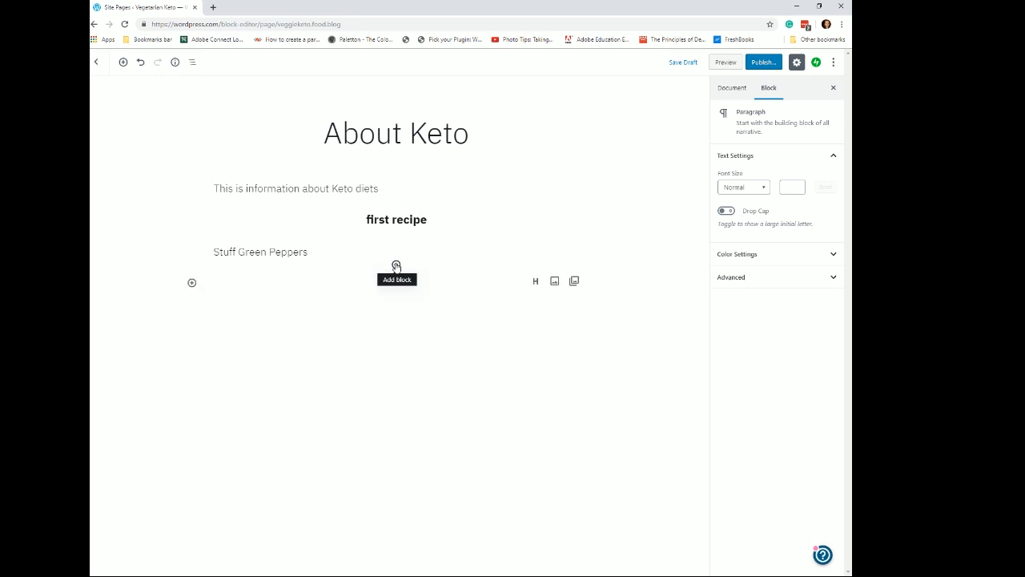
pyautogui.click(395, 266)
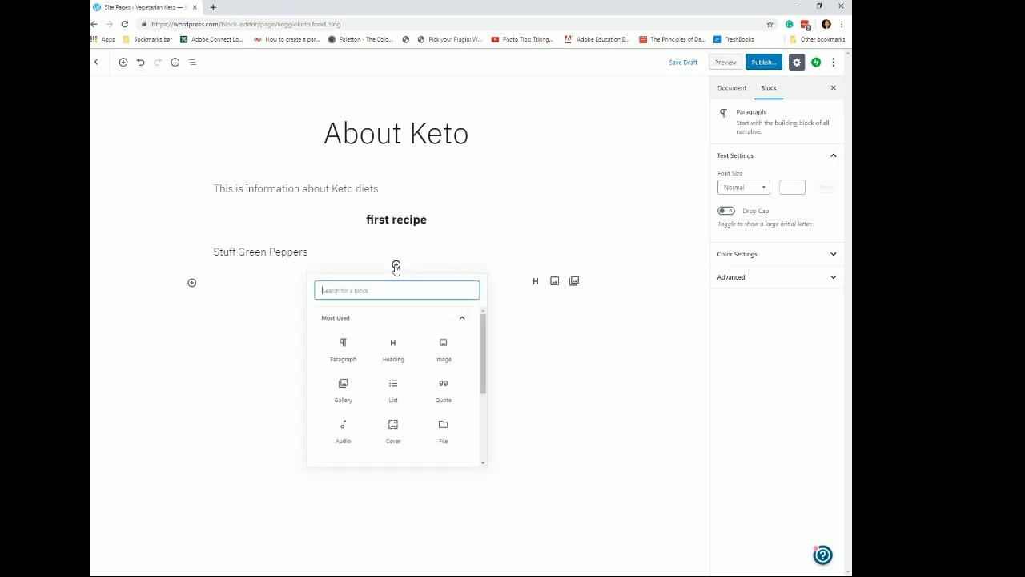
pyautogui.click(394, 396)
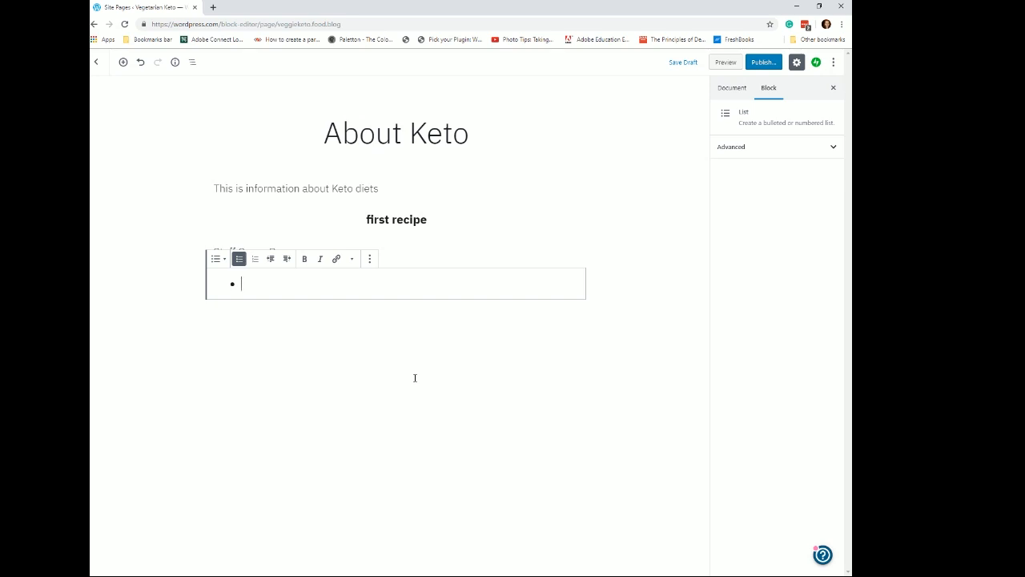
pyautogui.write('3')
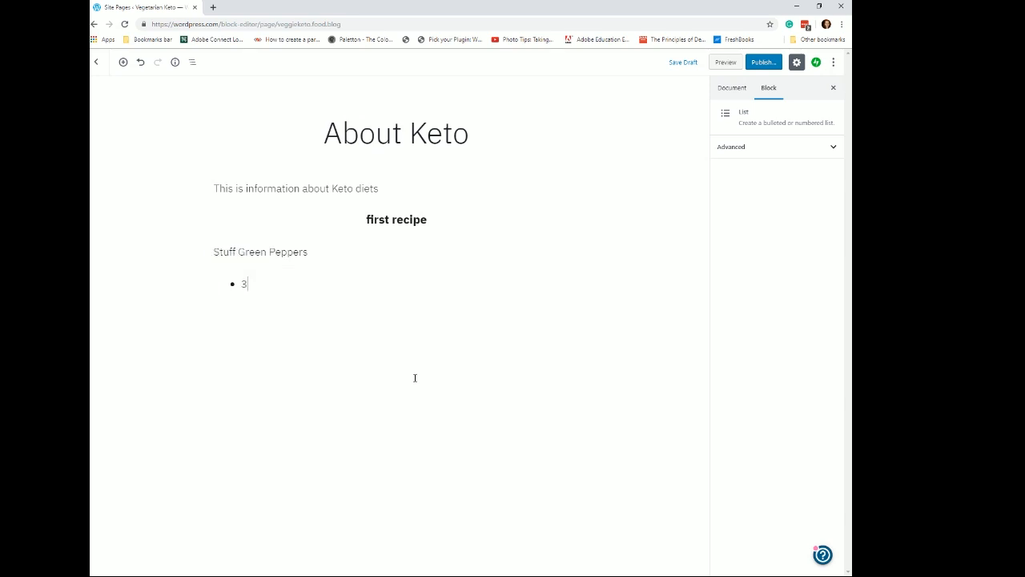
pyautogui.write(' g')
pyautogui.write('ree')
pyautogui.write('n ')
pyautogui.write('p')
pyautogui.write('eppers')
pyautogui.write('cart')
pyautogui.write('on of ')
pyautogui.write('c')
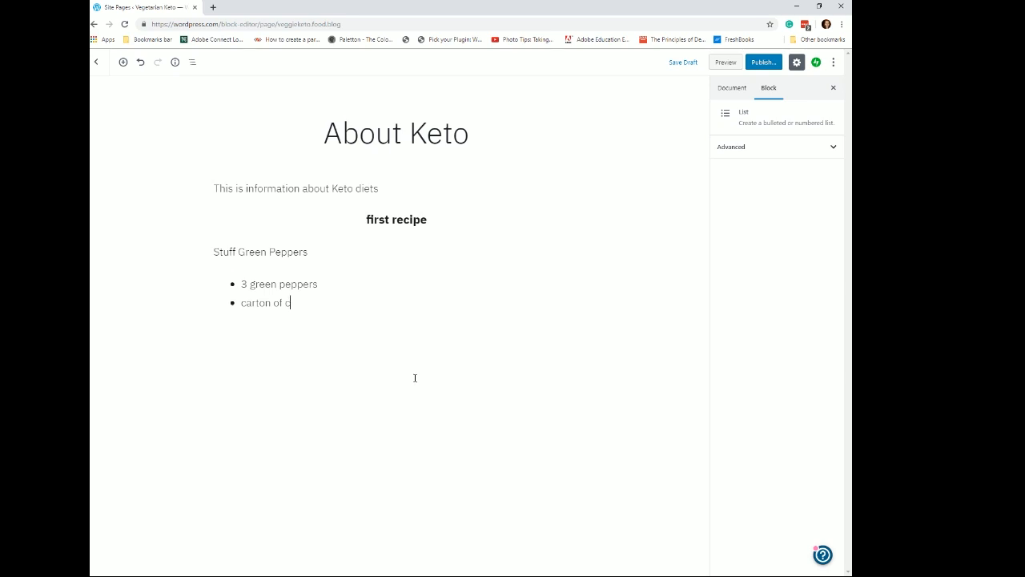
pyautogui.write('ottage')
pyautogui.write(' chee')
pyautogui.write('se ')
pyautogui.write('head of')
pyautogui.write(' c')
pyautogui.write('alif')
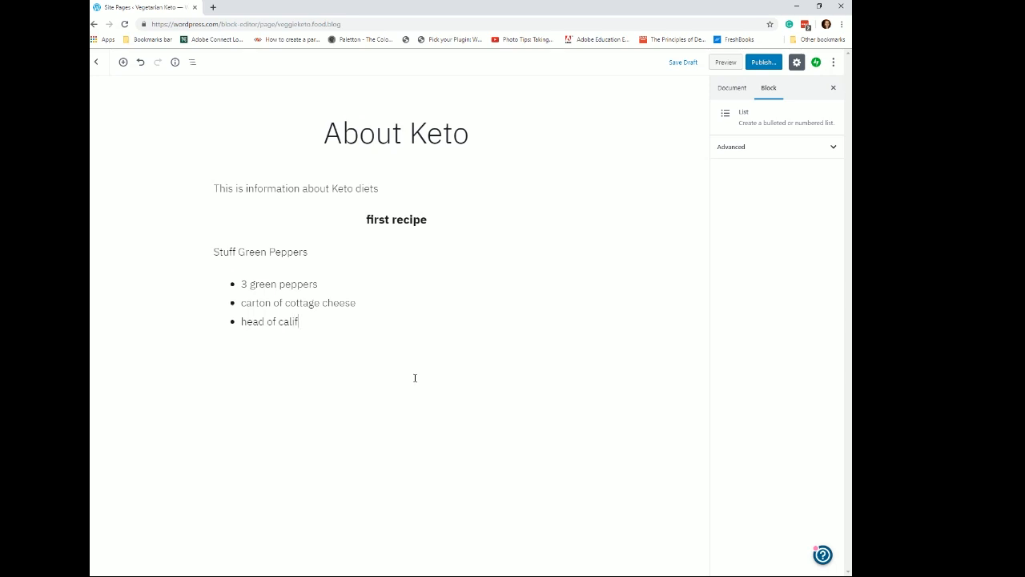
pyautogui.write('lower')
pyautogui.press('Return')
pyautogui.write('cheese')
pyautogui.press('Return')
pyautogui.write('spagetti sauce')
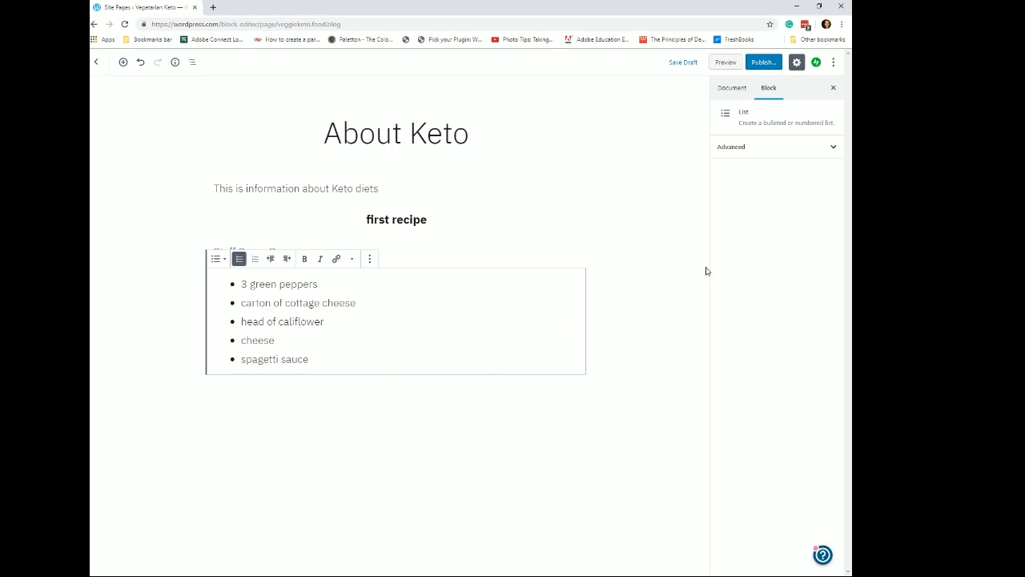
# - Publish the About Keto page
pyautogui.click(508, 218)
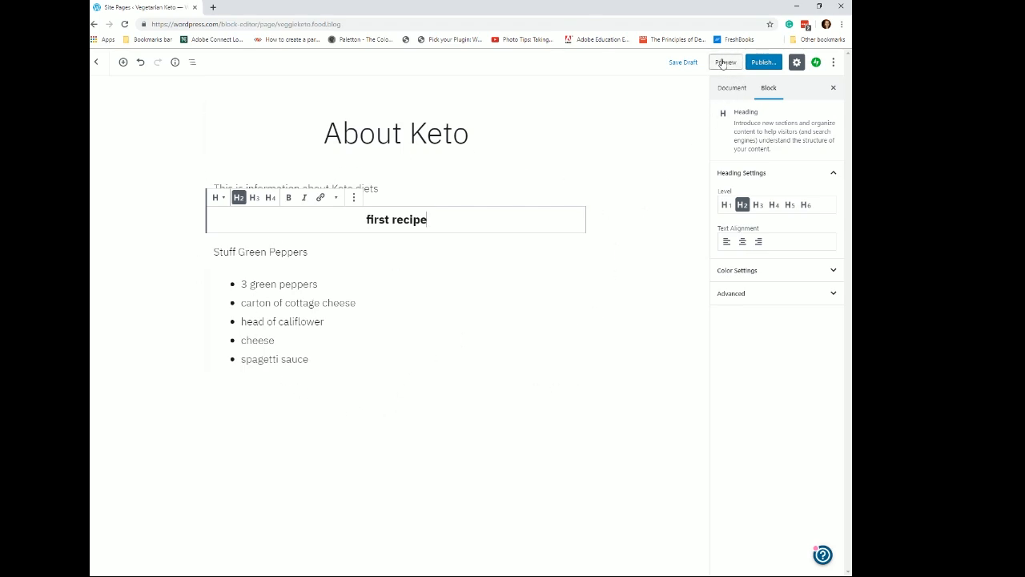
pyautogui.click(775, 63)
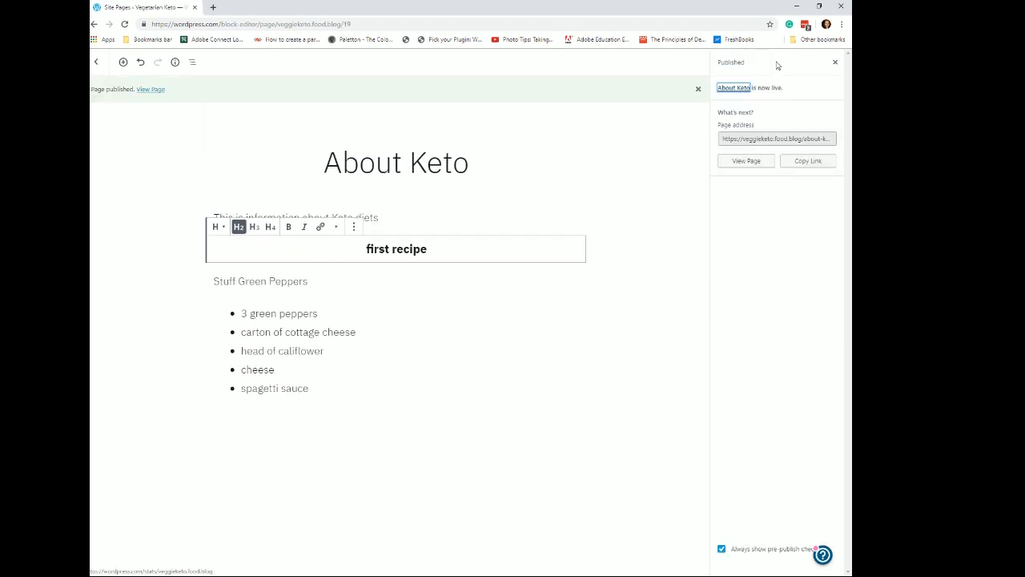
# - View the published About Keto page, then return to the site dashboard
pyautogui.click(748, 164)
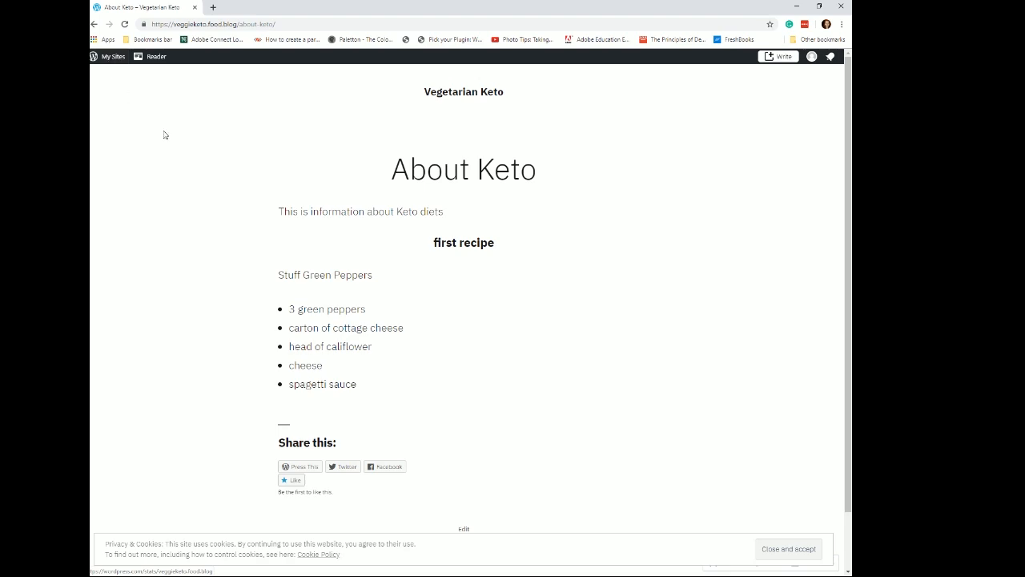
pyautogui.click(110, 59)
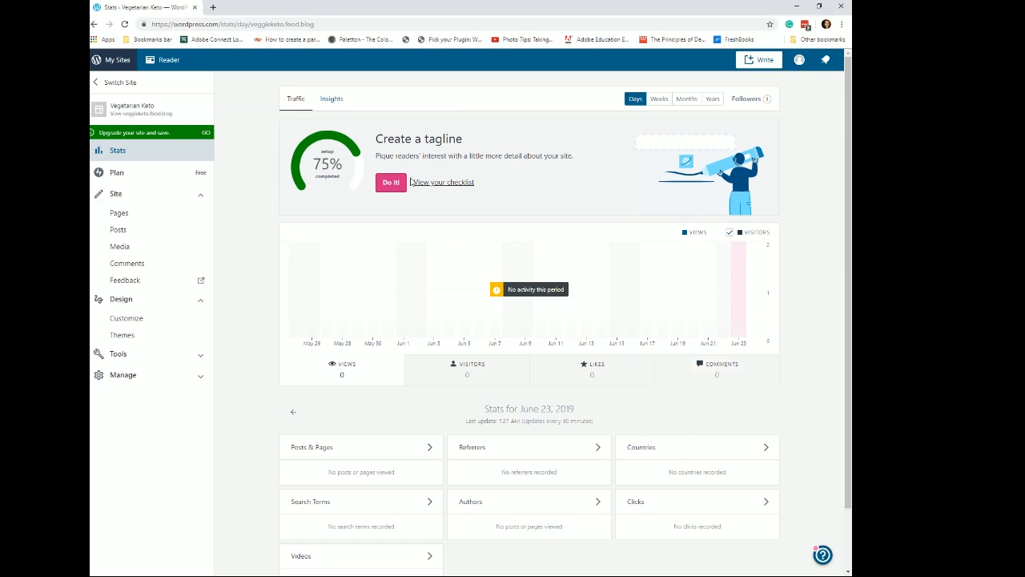
pyautogui.scroll(-2, 432, 298)
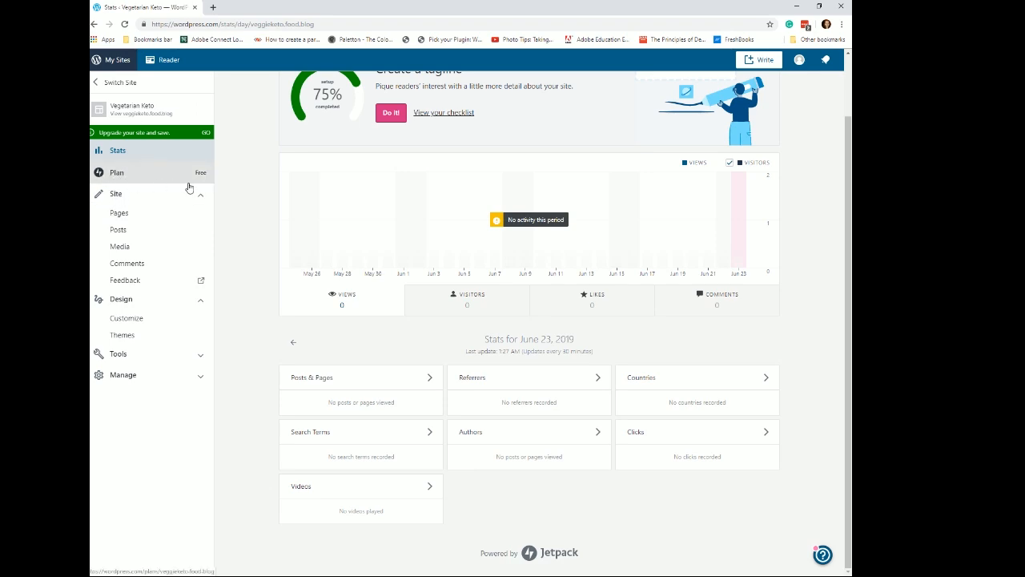
pyautogui.click(100, 197)
pyautogui.click(100, 198)
pyautogui.click(100, 197)
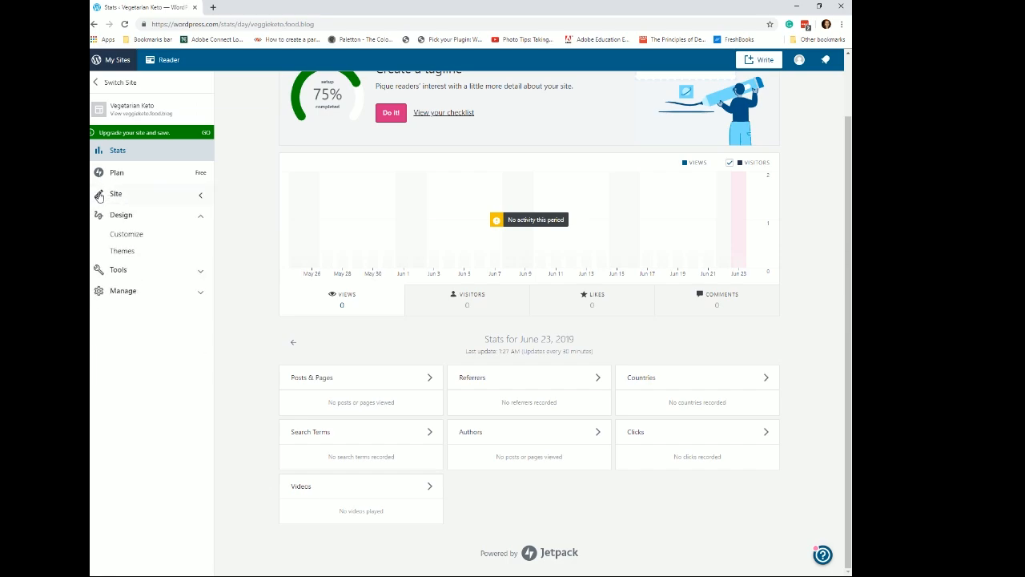
pyautogui.click(100, 197)
pyautogui.click(101, 197)
pyautogui.click(100, 197)
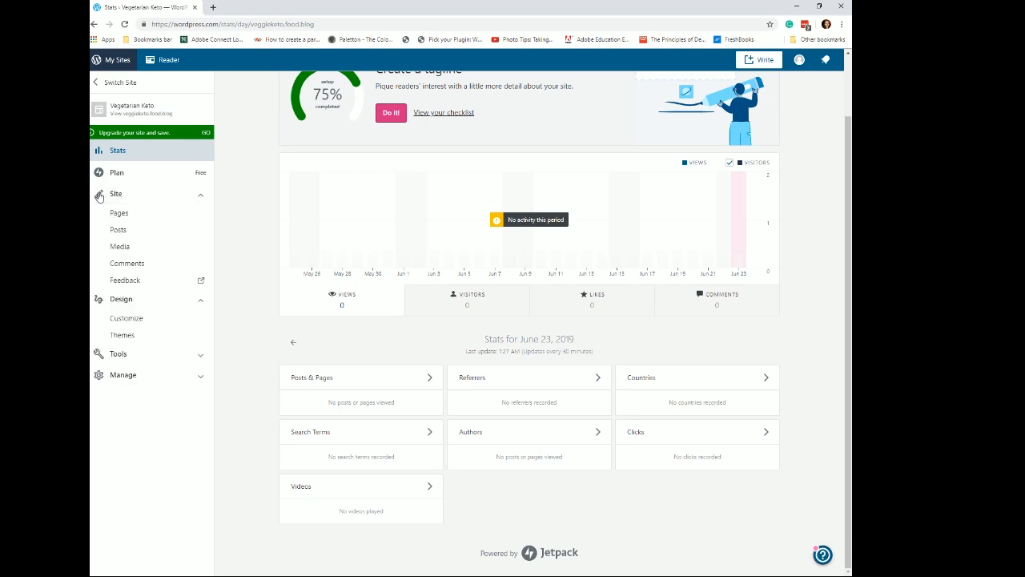
pyautogui.click(203, 200)
pyautogui.click(202, 199)
pyautogui.click(203, 200)
pyautogui.click(203, 199)
pyautogui.click(203, 199)
pyautogui.click(148, 202)
pyautogui.click(97, 197)
pyautogui.click(97, 197)
pyautogui.click(97, 197)
pyautogui.click(97, 197)
pyautogui.doubleClick(98, 197)
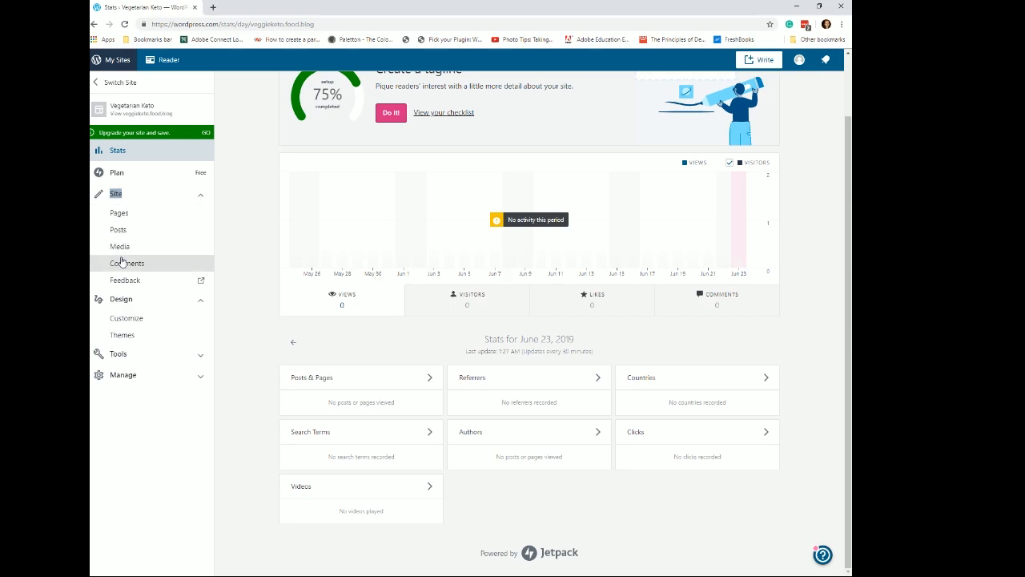
# - Browse the site's Pages, Posts, Media, Comments and Feedback sections, then return to the dashboard
pyautogui.click(119, 214)
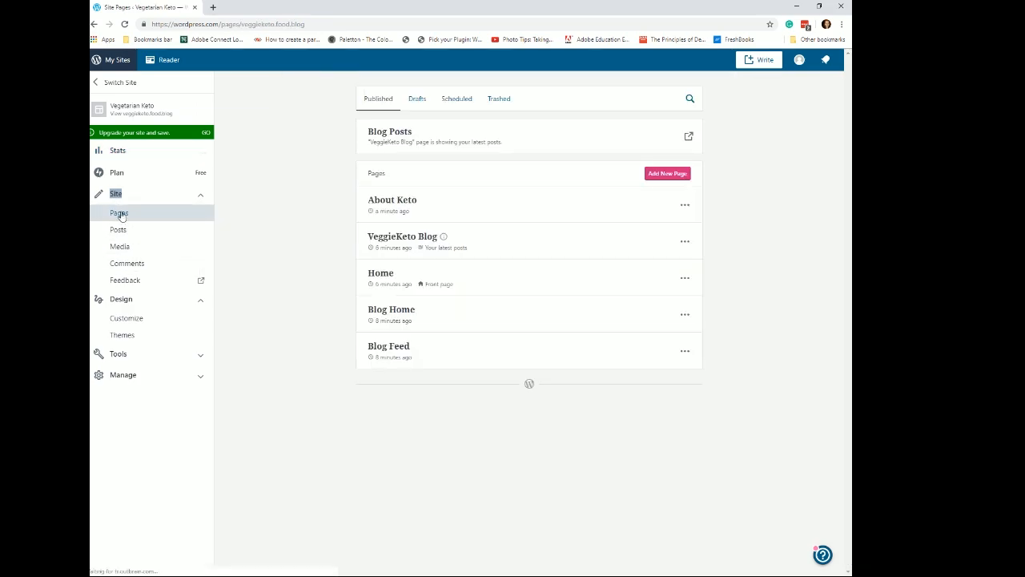
pyautogui.click(121, 232)
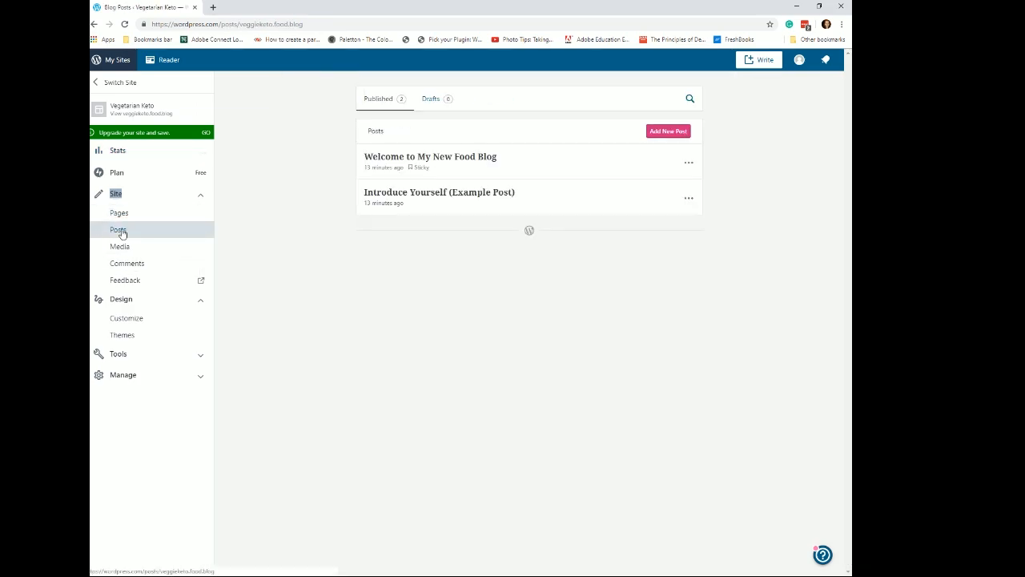
pyautogui.click(121, 253)
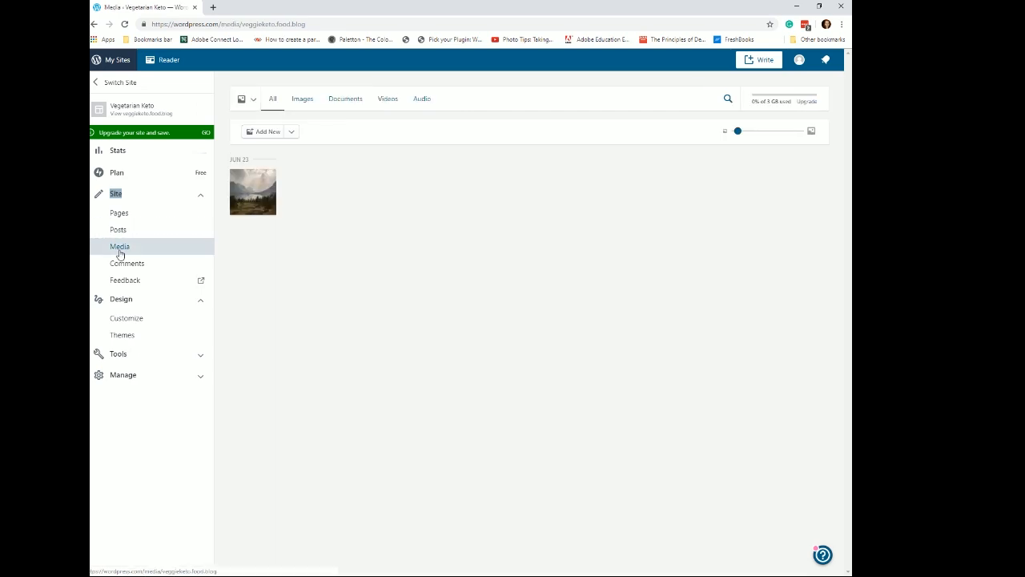
pyautogui.click(125, 265)
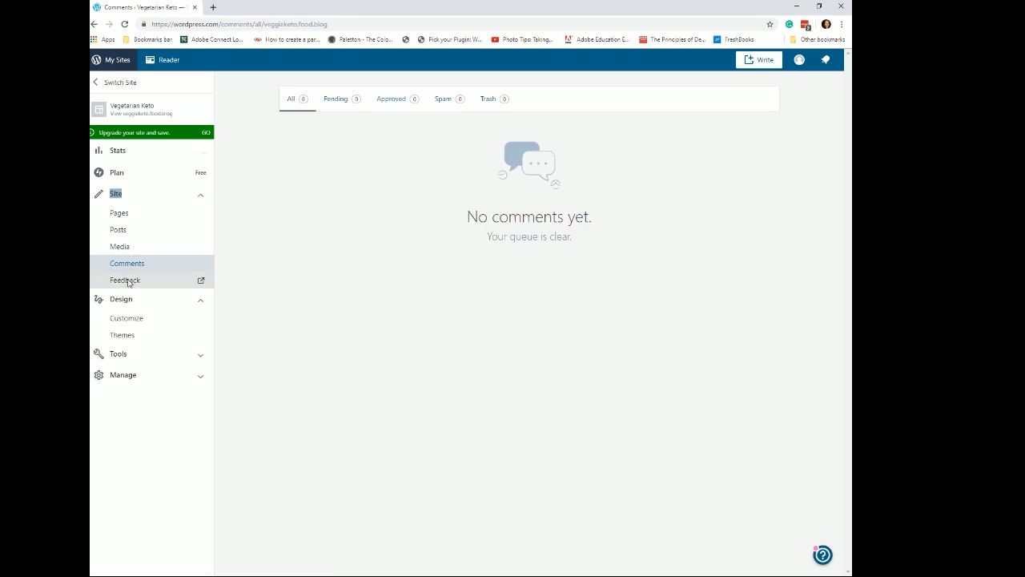
pyautogui.click(127, 280)
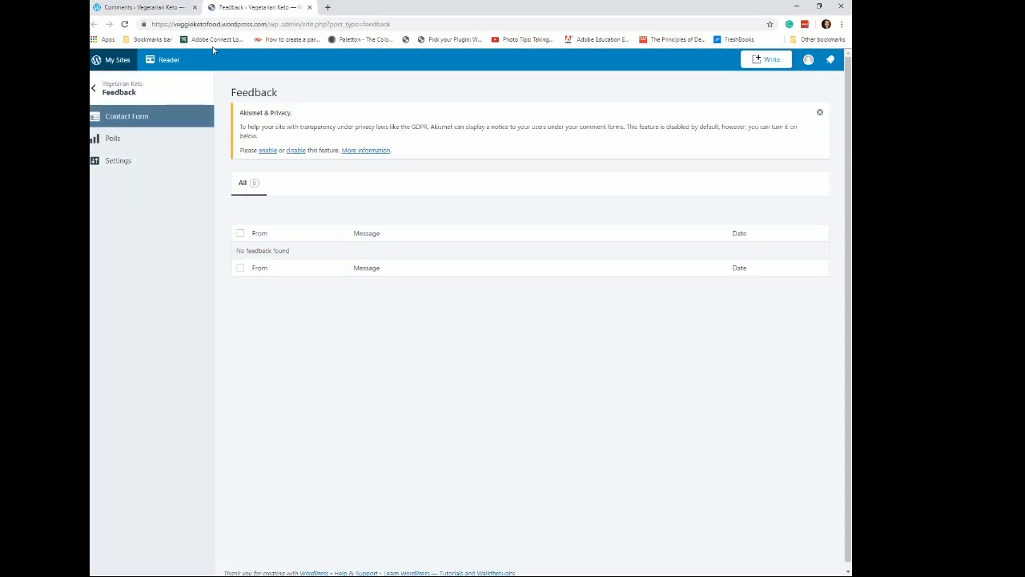
pyautogui.click(94, 90)
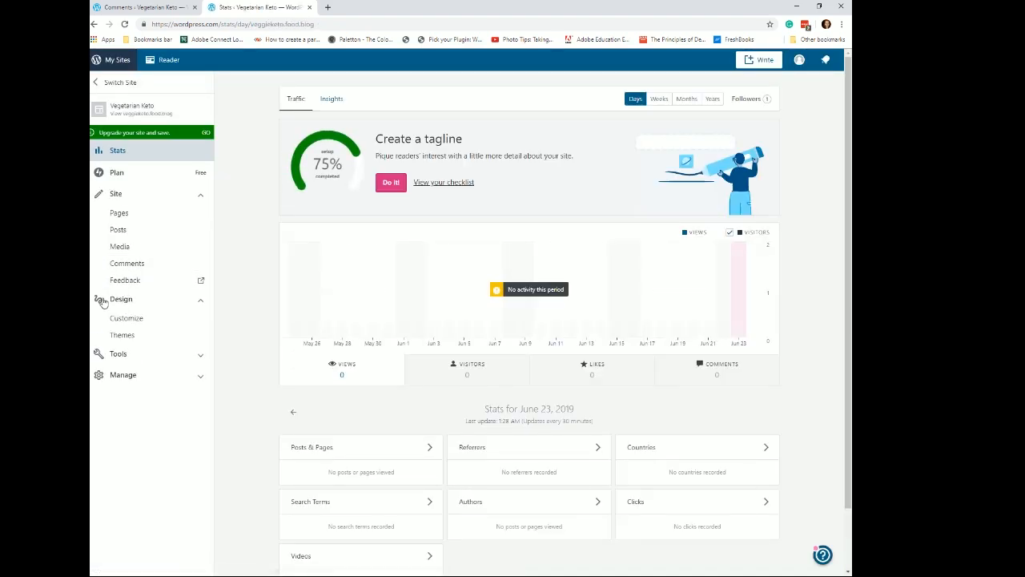
# - Expand the Design section and open the Customizer, then go back to the dashboard
pyautogui.click(201, 198)
pyautogui.click(201, 221)
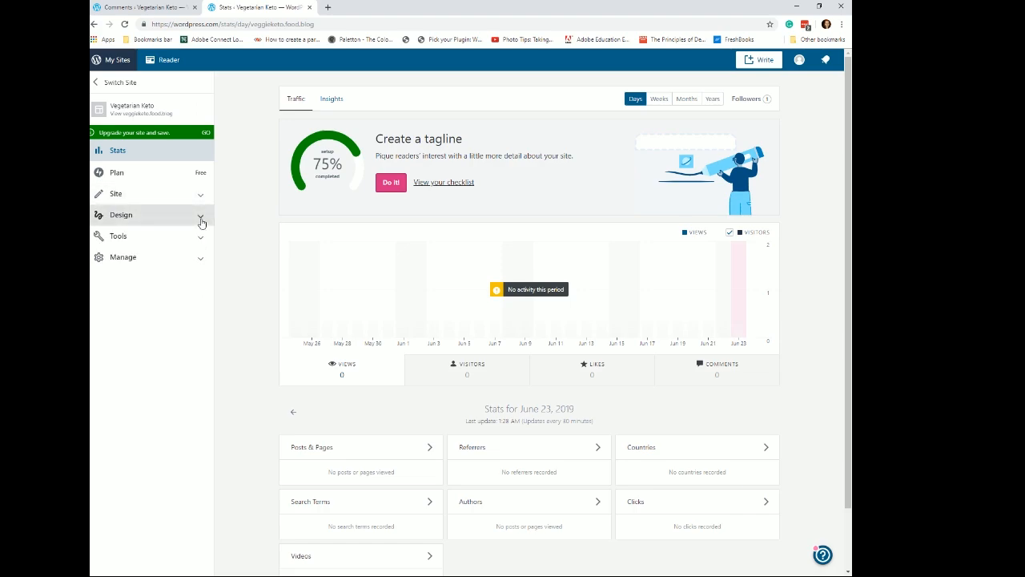
pyautogui.click(200, 216)
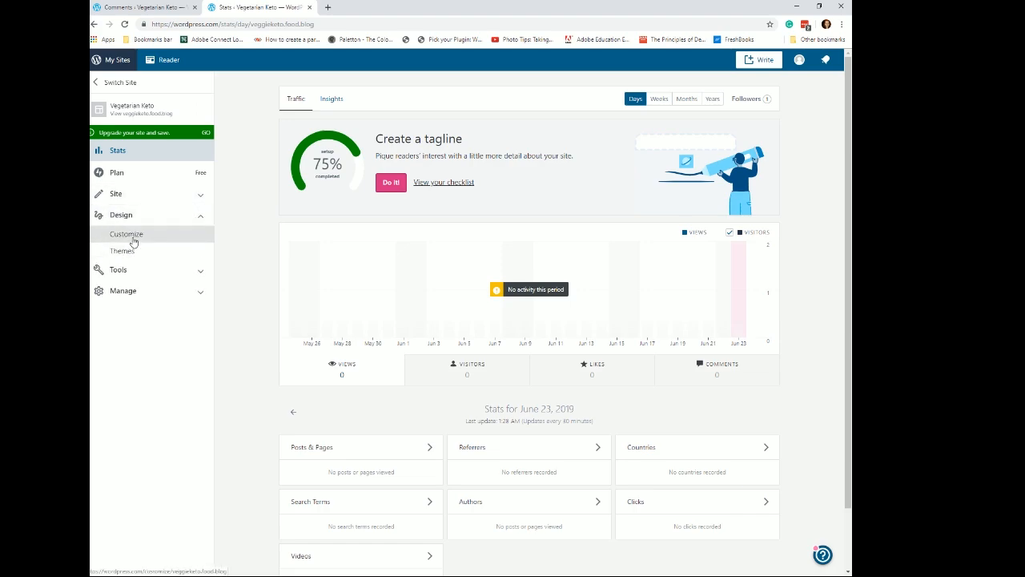
pyautogui.click(126, 234)
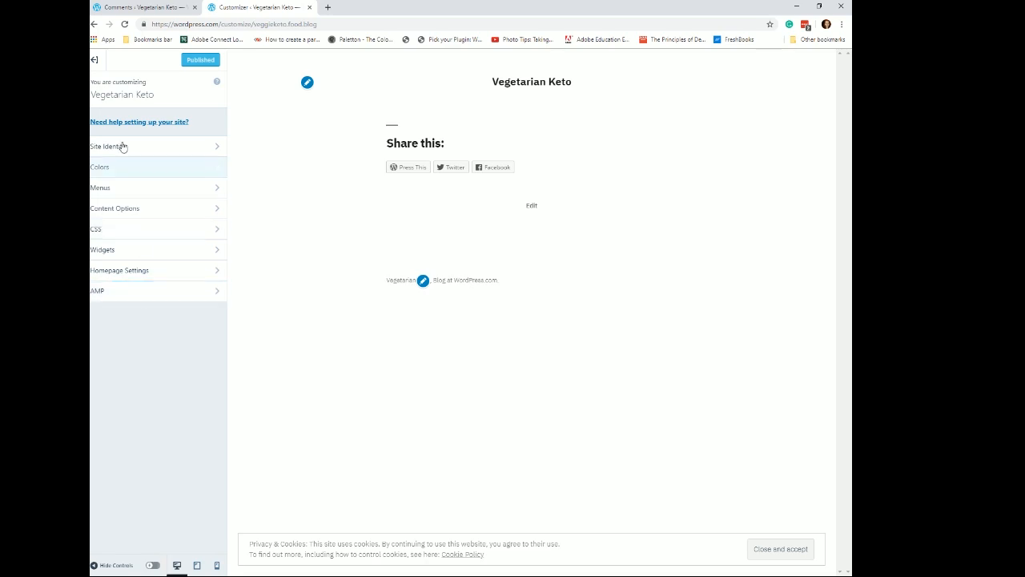
pyautogui.click(93, 63)
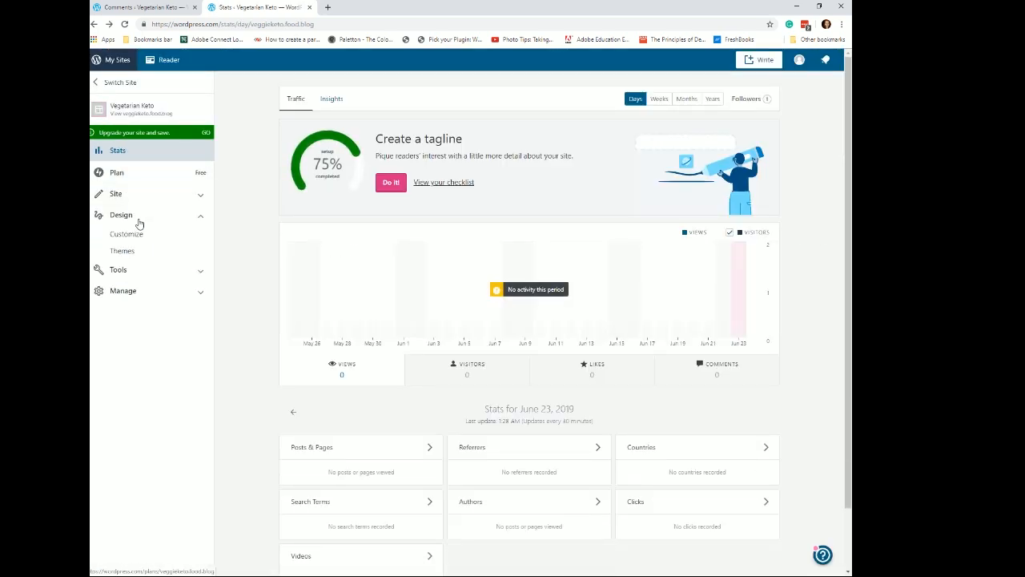
# - Open Themes and search the free themes for food
pyautogui.click(139, 261)
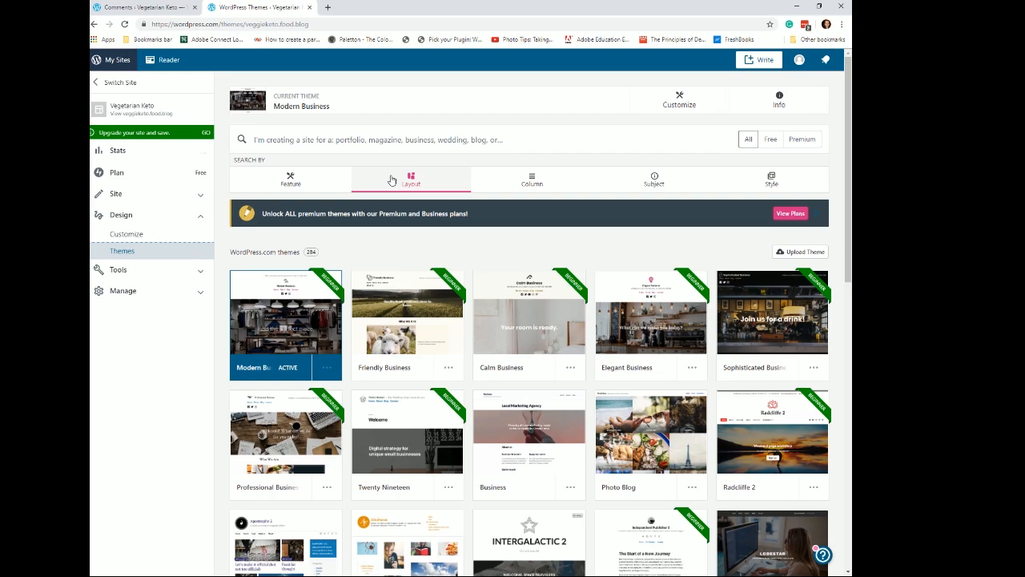
pyautogui.click(770, 140)
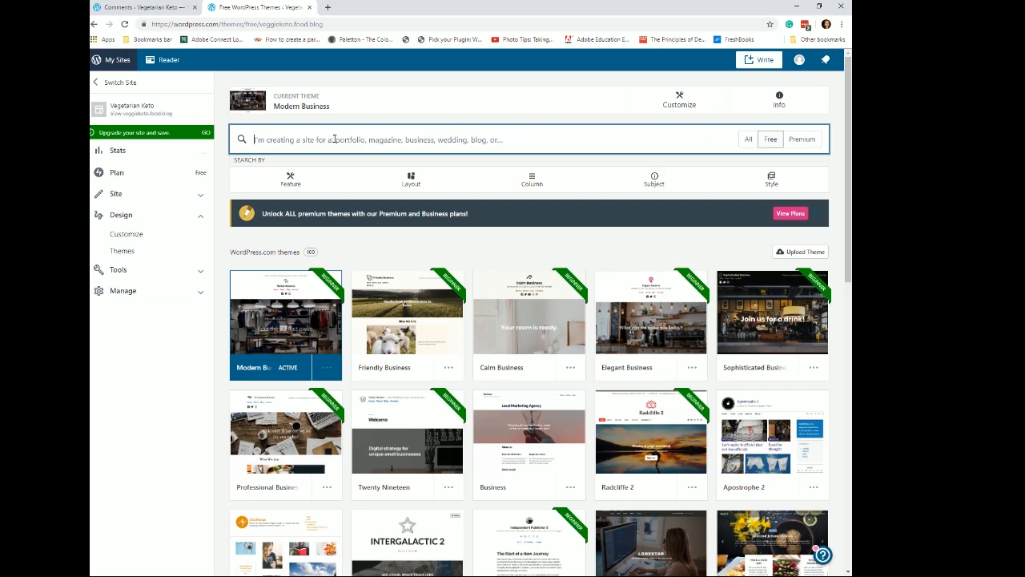
pyautogui.write('fo')
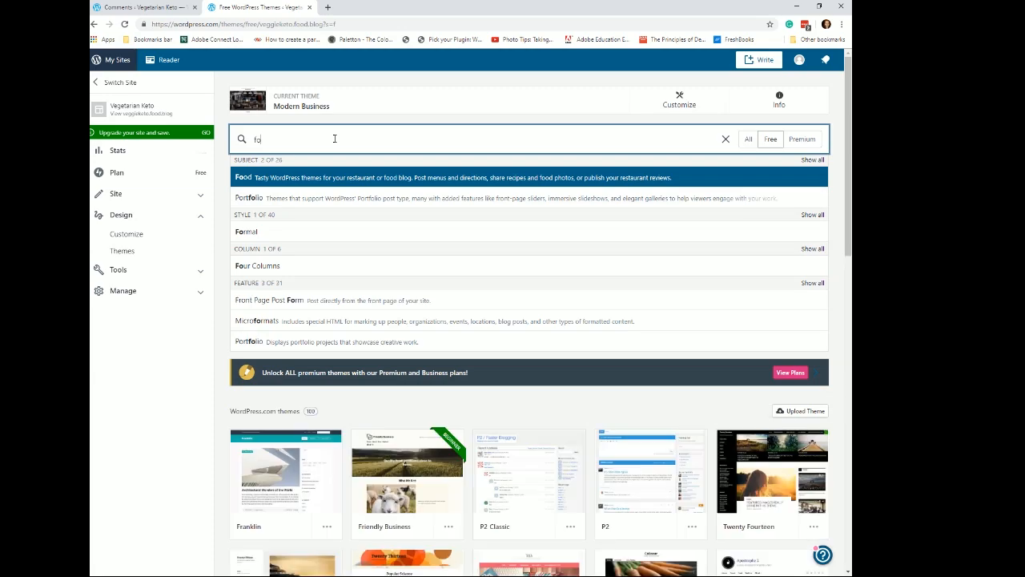
pyautogui.write('od')
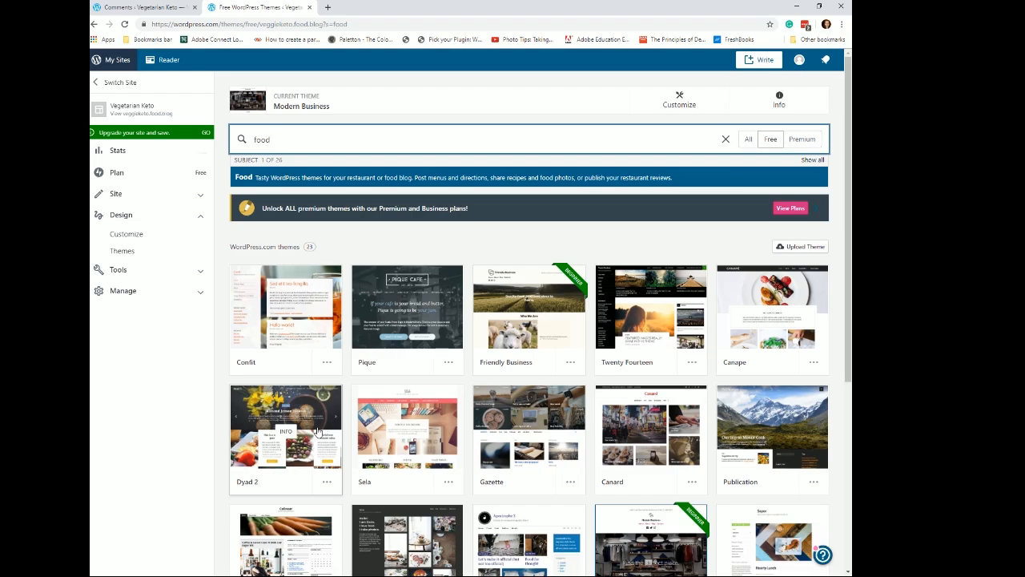
pyautogui.scroll(-3, 708, 447)
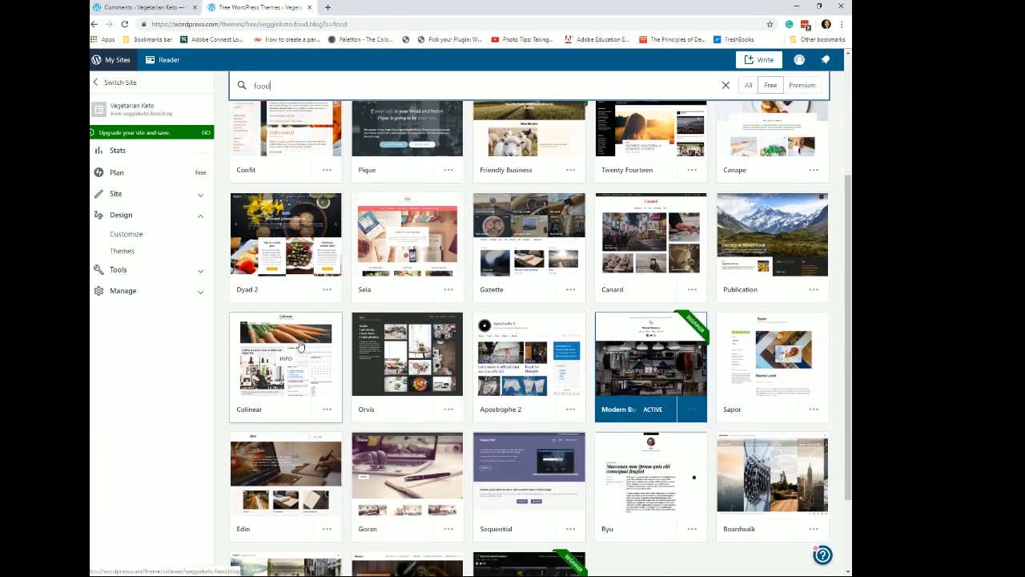
# - Preview the Colinear theme's details and return to the food theme results
pyautogui.click(296, 358)
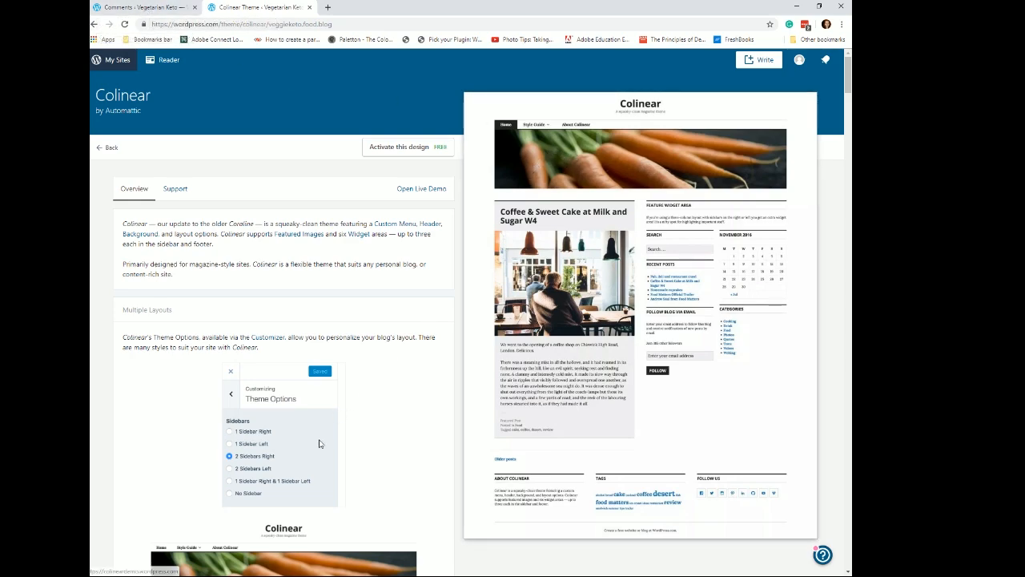
pyautogui.click(108, 150)
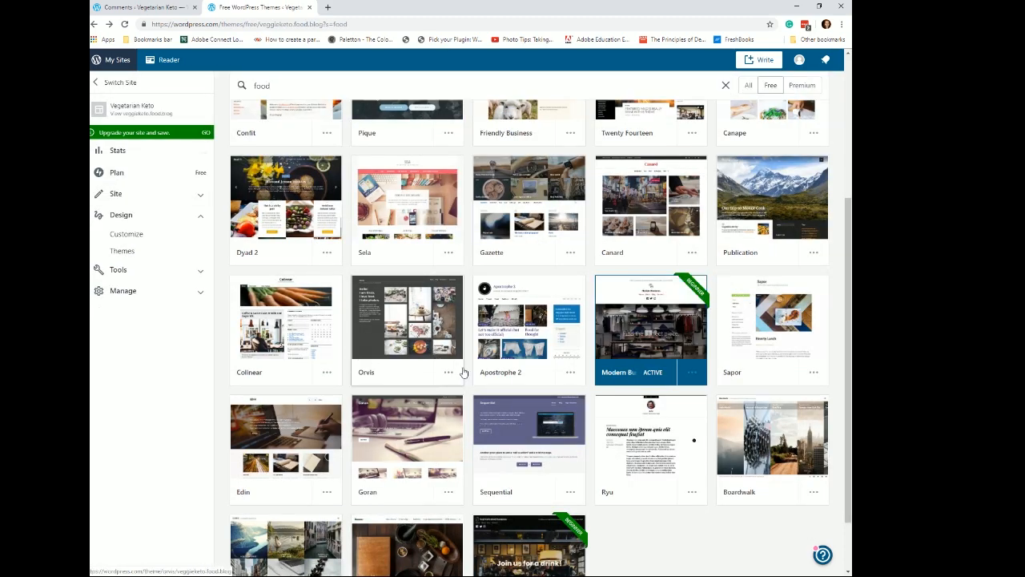
pyautogui.scroll(-2, 481, 473)
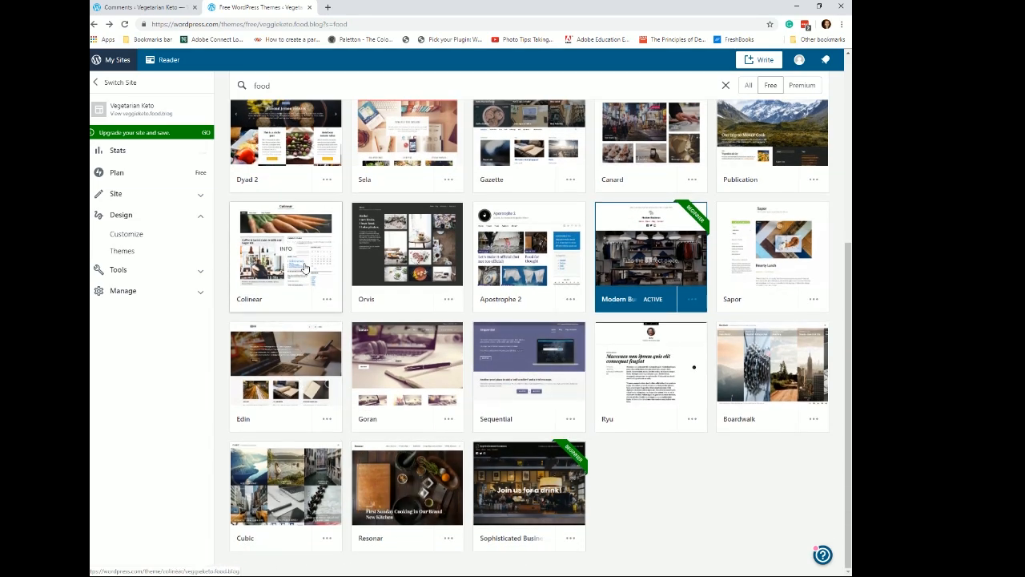
pyautogui.scroll(1, 331, 227)
# - Activate the Dyad 2 theme and open the site customizer
pyautogui.click(331, 226)
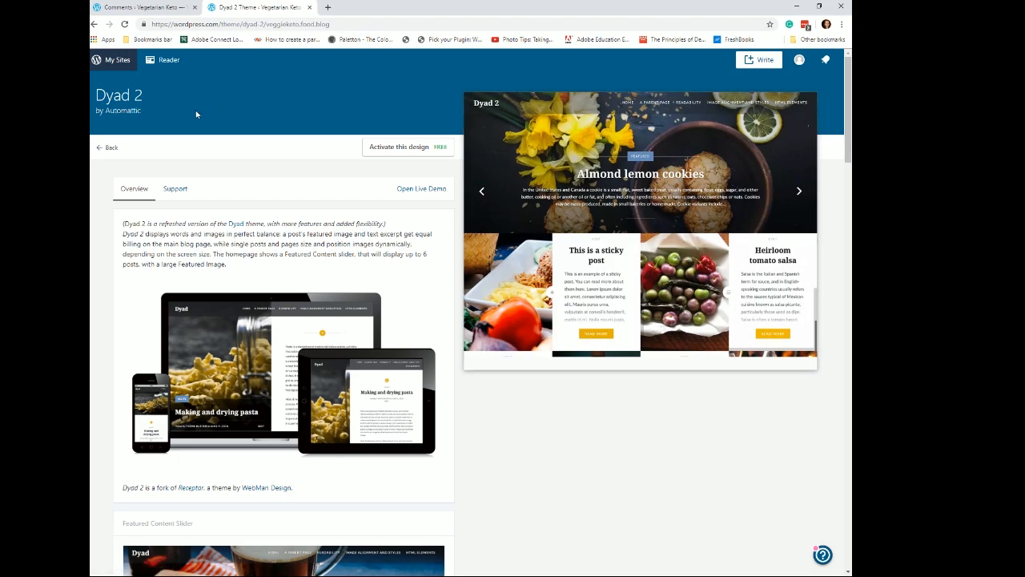
pyautogui.click(403, 149)
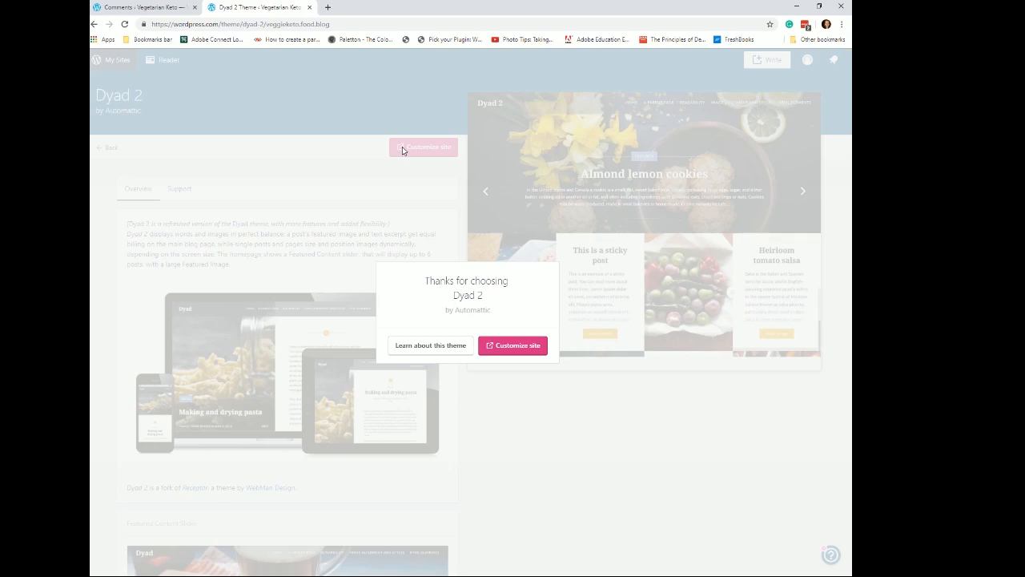
pyautogui.click(522, 347)
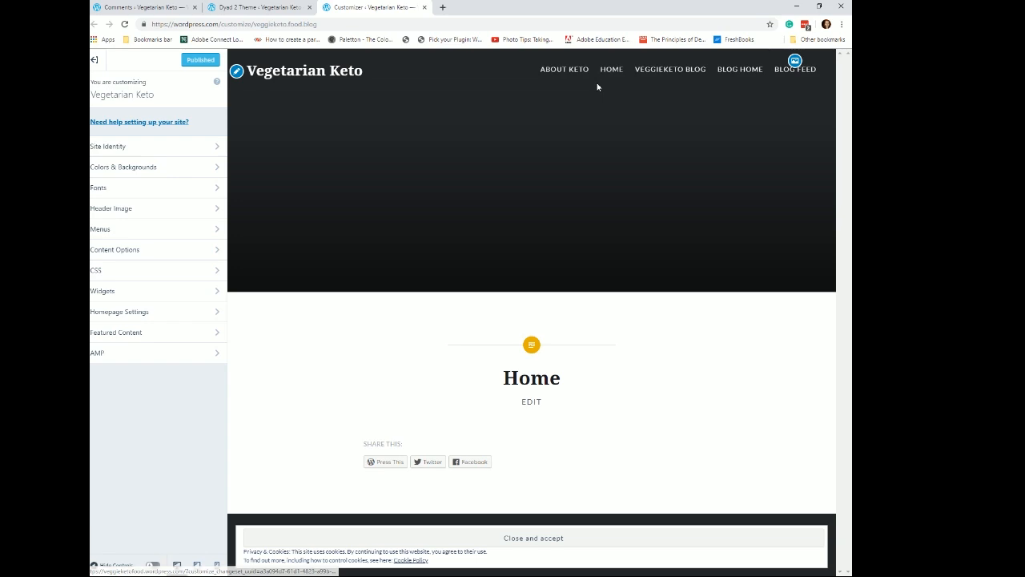
# - Create a new menu named topNav assigned to the Primary Menu location
pyautogui.click(169, 232)
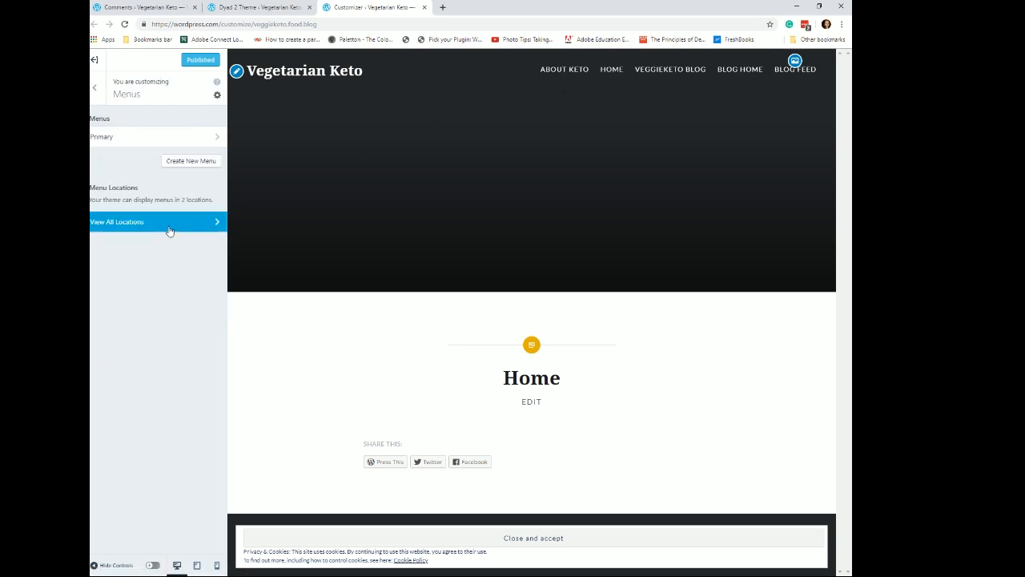
pyautogui.click(199, 160)
pyautogui.click(143, 136)
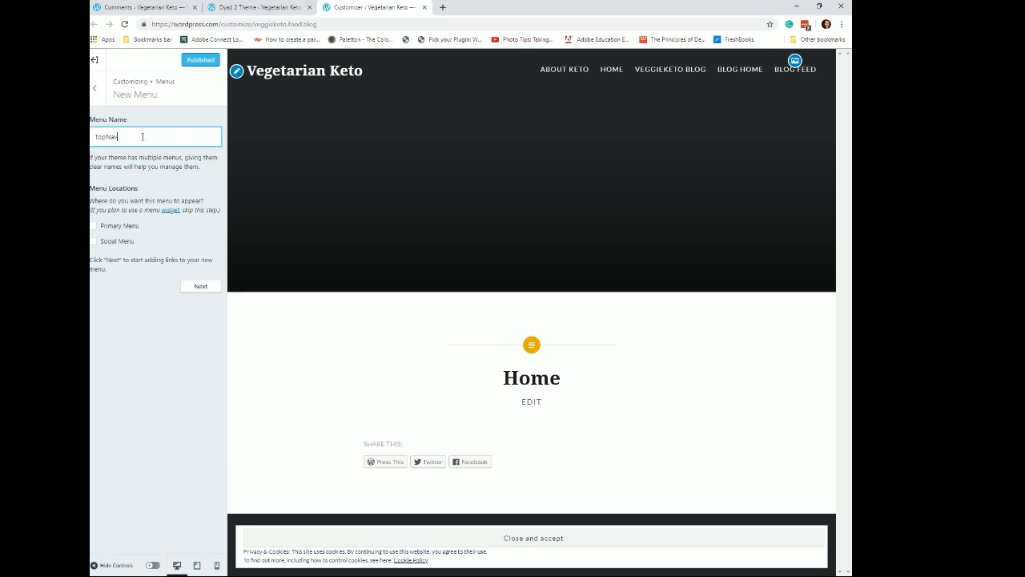
pyautogui.click(94, 227)
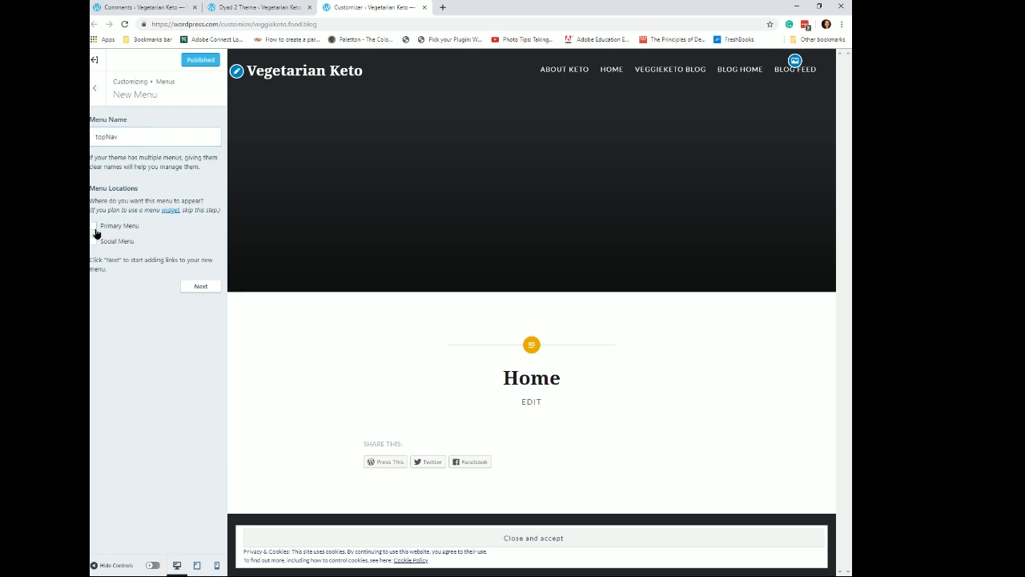
pyautogui.click(200, 287)
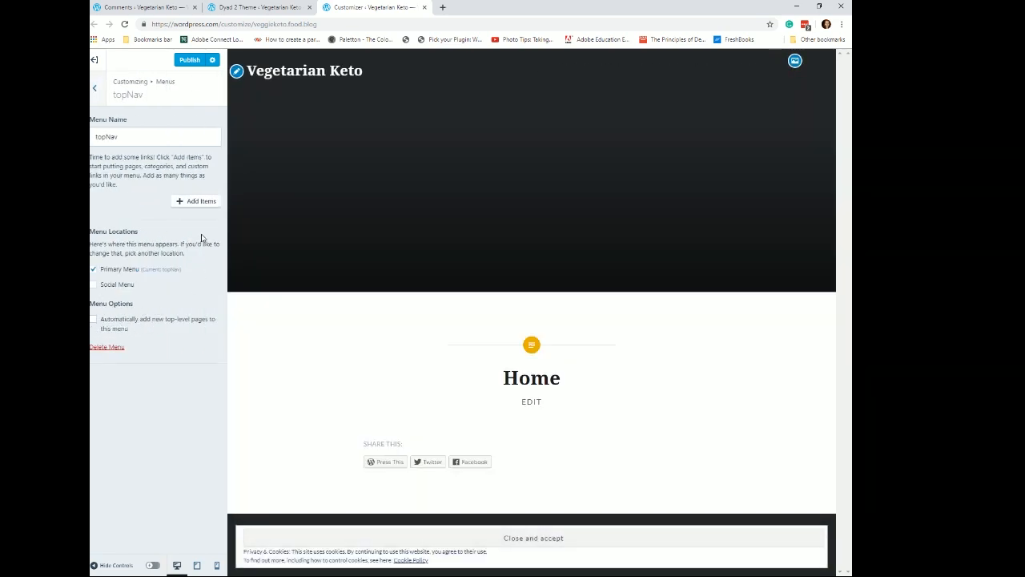
# - Add the Home, About Keto and VeggieKeto Blog pages to the topNav menu
pyautogui.click(190, 202)
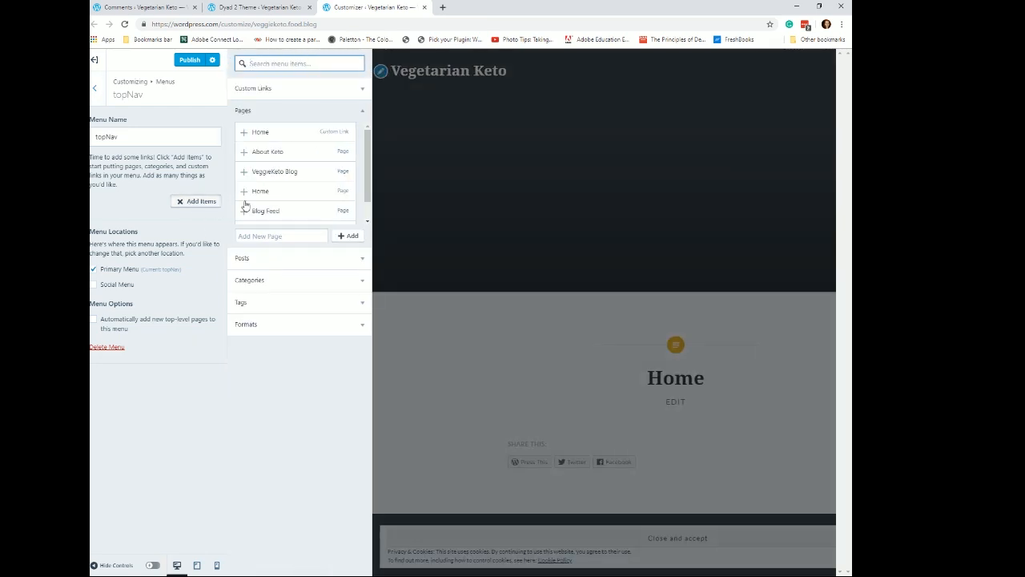
pyautogui.click(293, 132)
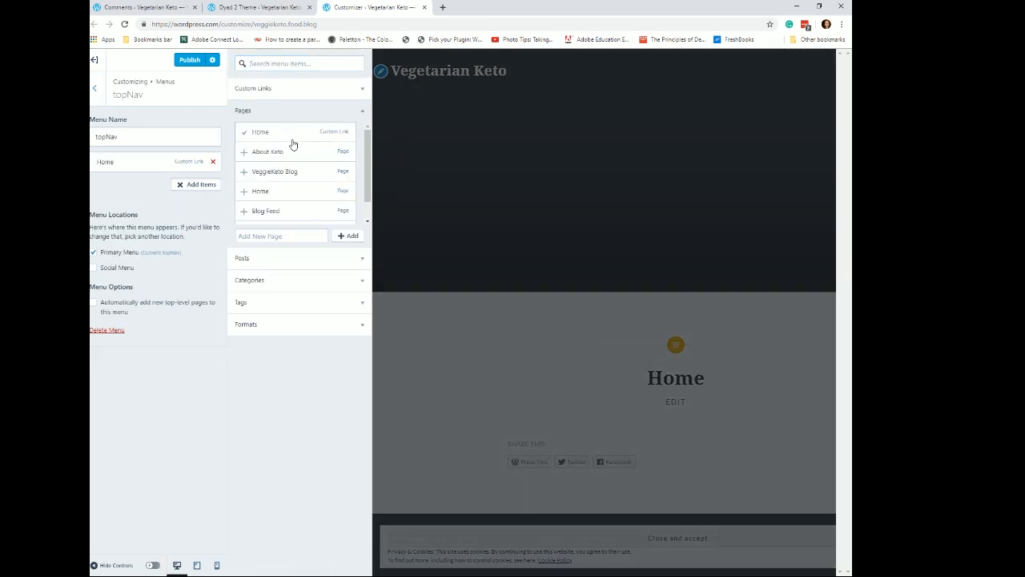
pyautogui.click(292, 154)
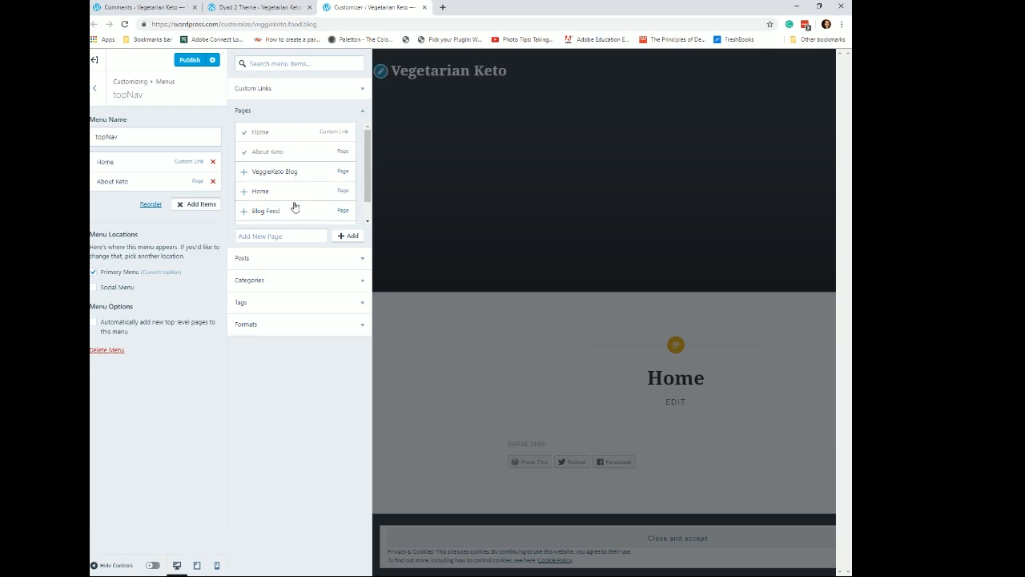
pyautogui.scroll(-1, 303, 167)
pyautogui.click(297, 152)
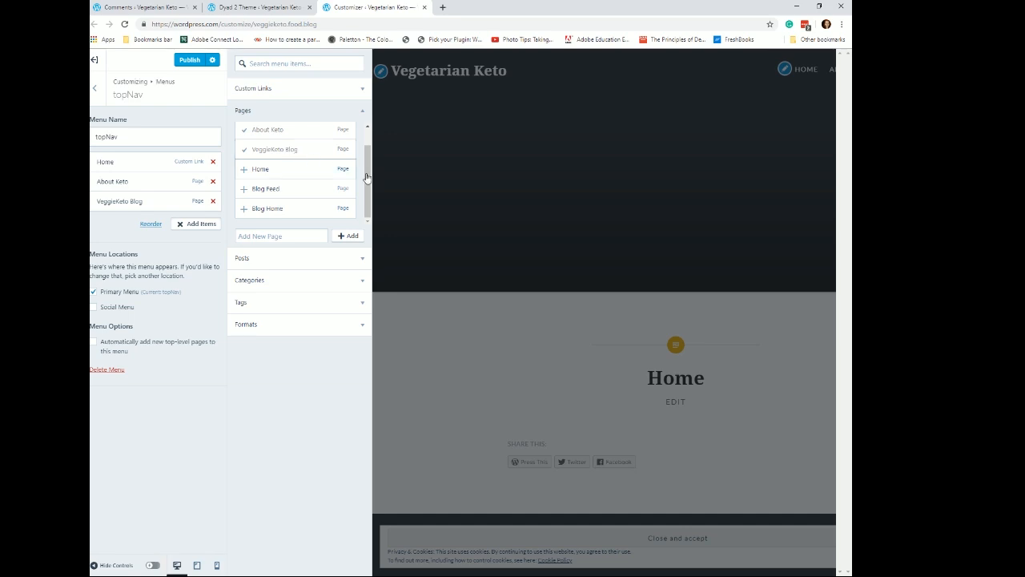
# - Publish the topNav menu changes and test the Home, About Keto and VeggieKeto Blog links in the site preview
pyautogui.click(189, 60)
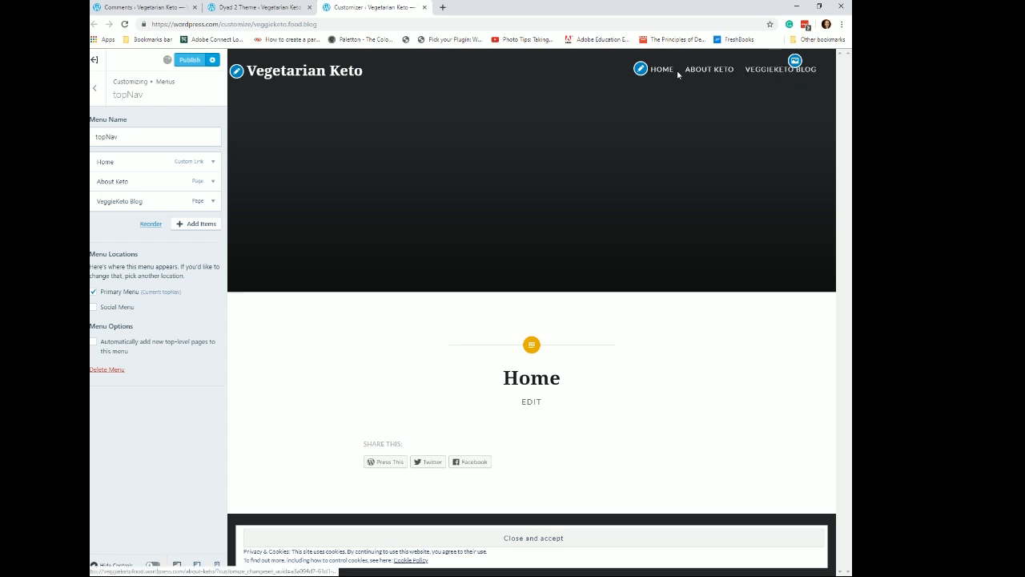
pyautogui.click(653, 72)
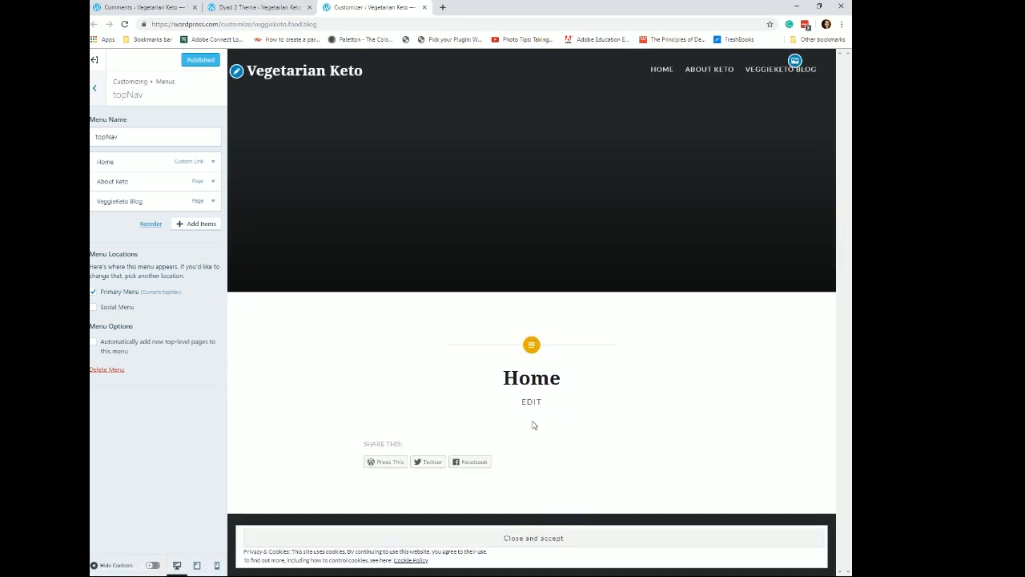
pyautogui.click(708, 71)
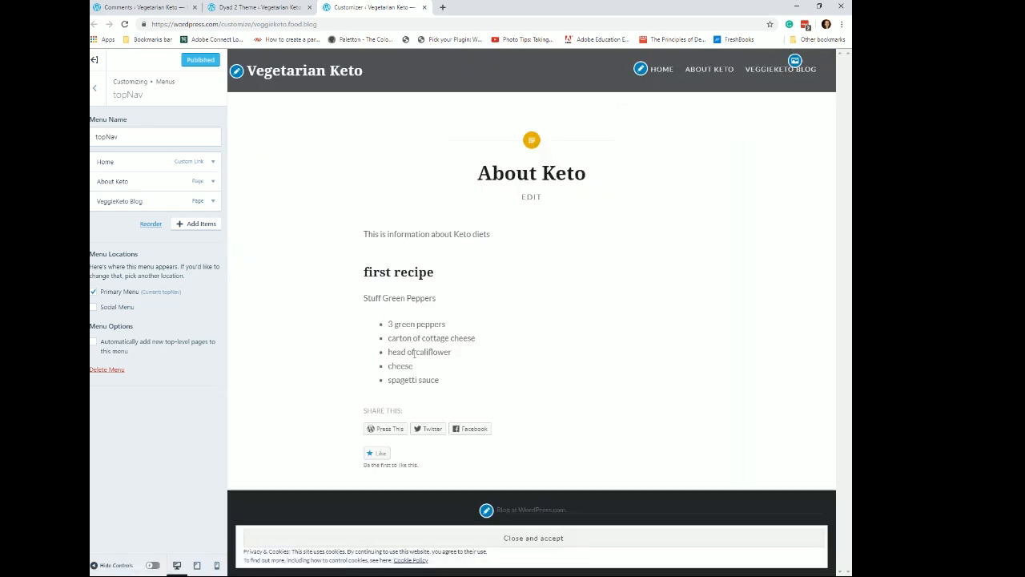
pyautogui.click(769, 71)
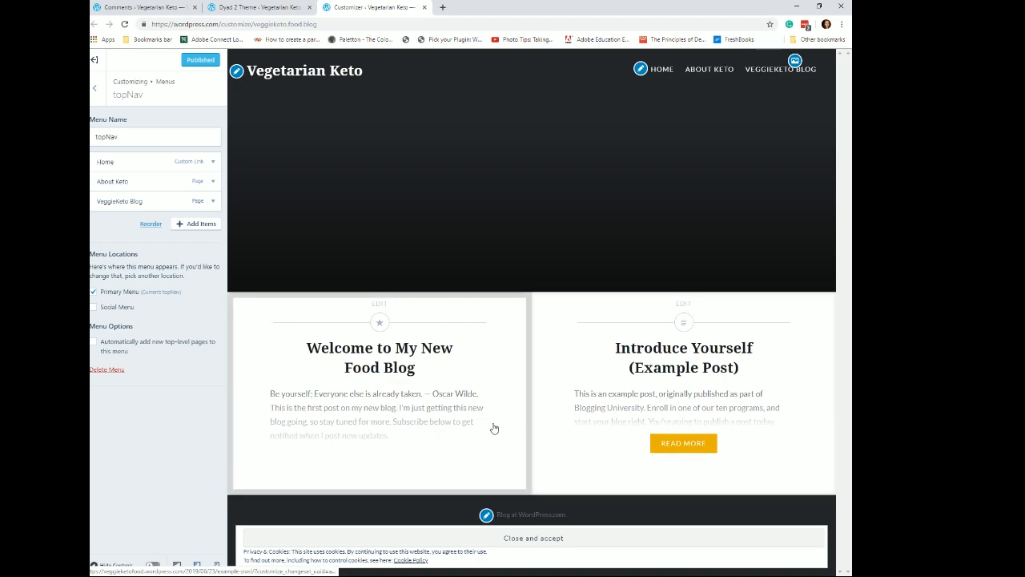
# - Leave the customizer, start a new blog post and title it What Kind of Recipes
pyautogui.click(95, 93)
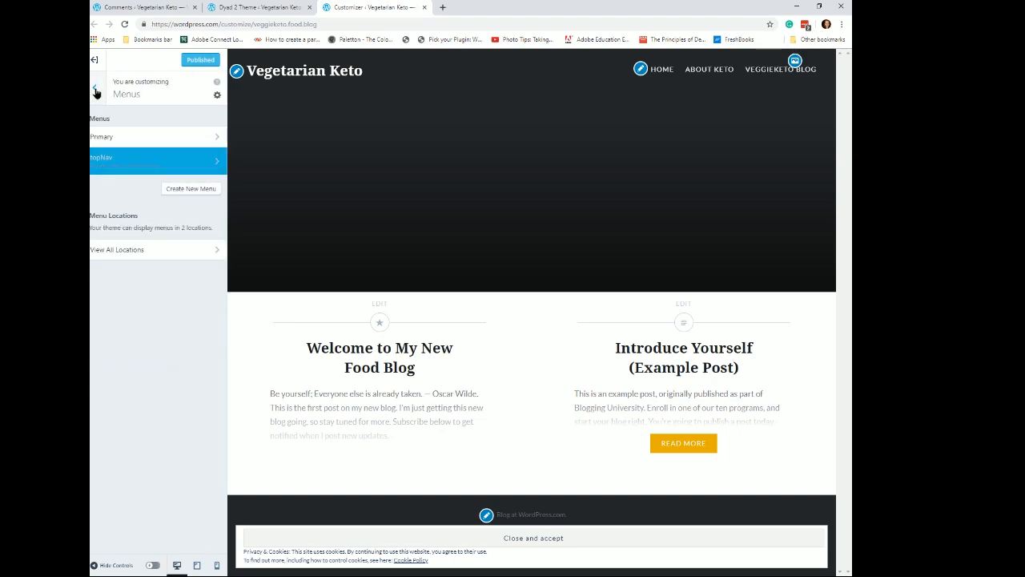
pyautogui.click(95, 93)
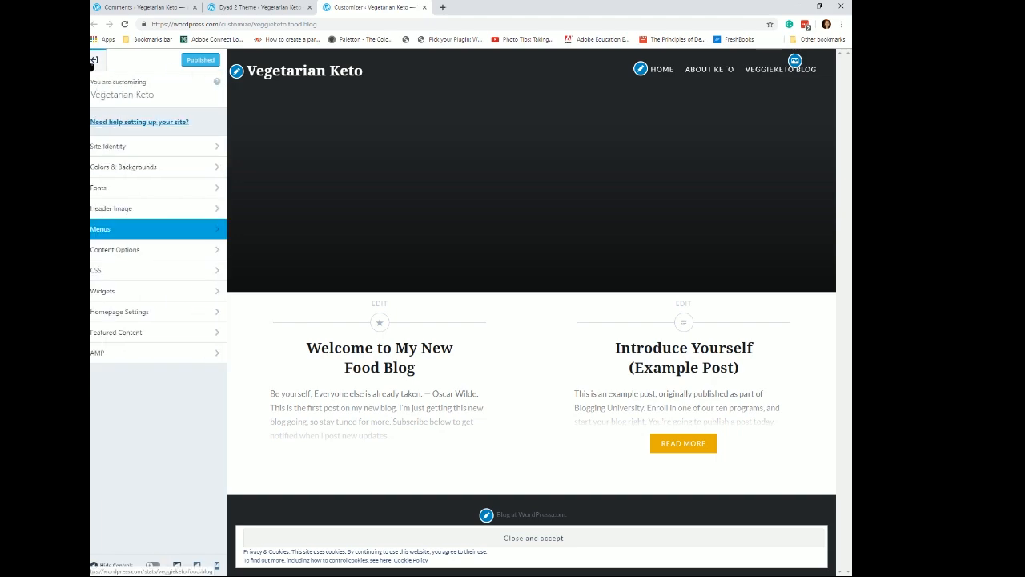
pyautogui.click(94, 61)
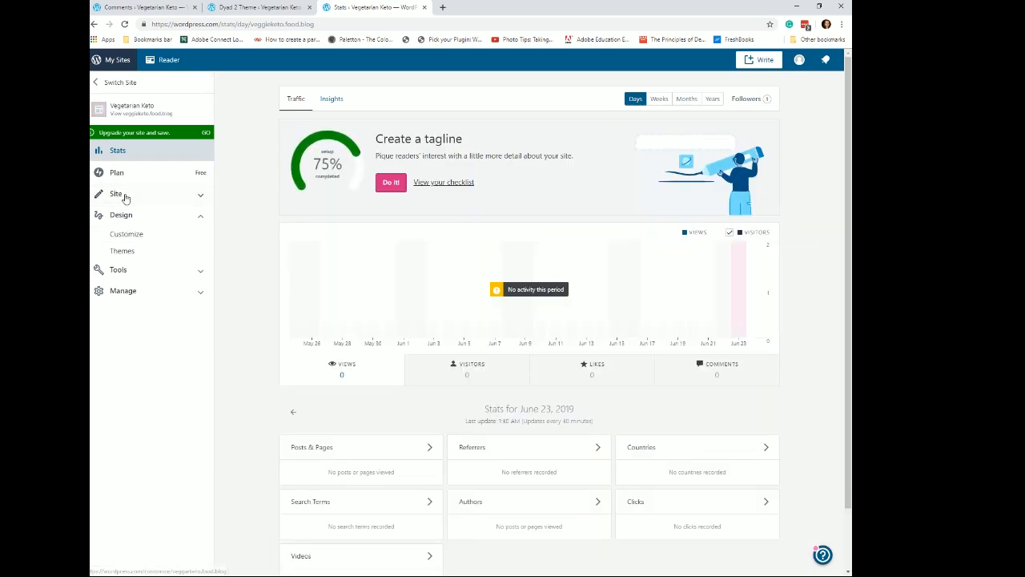
pyautogui.click(98, 197)
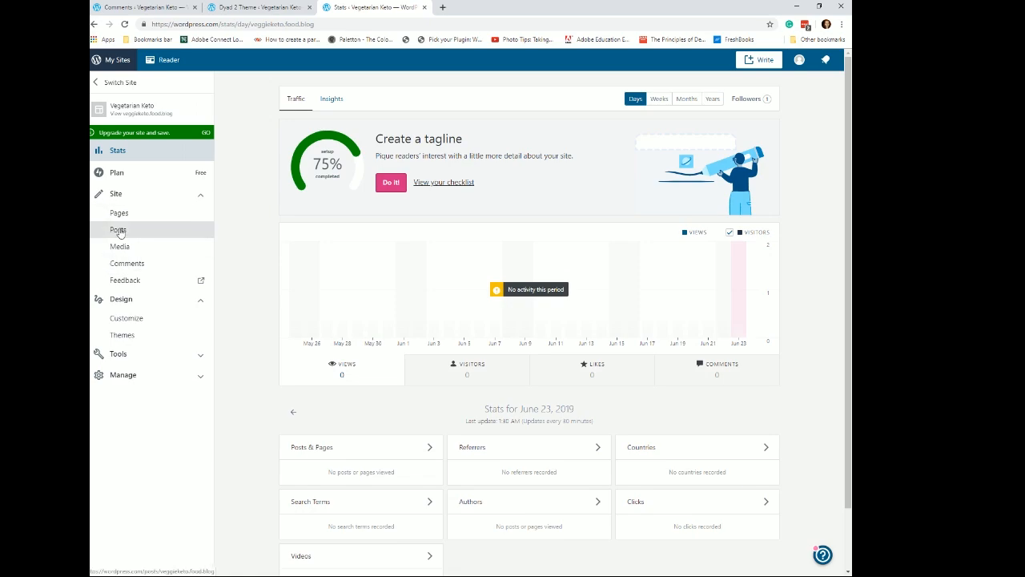
pyautogui.click(118, 231)
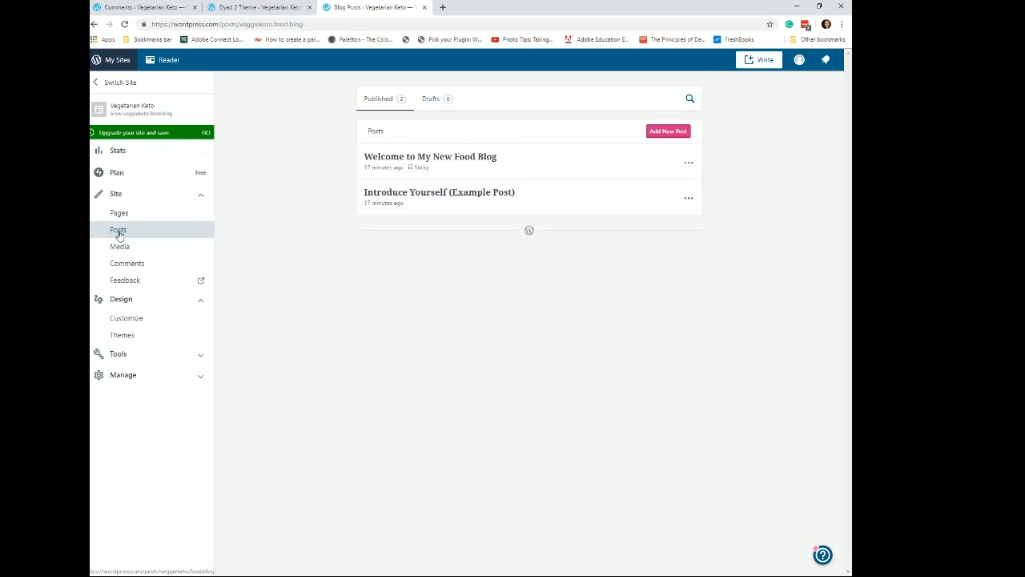
pyautogui.click(664, 132)
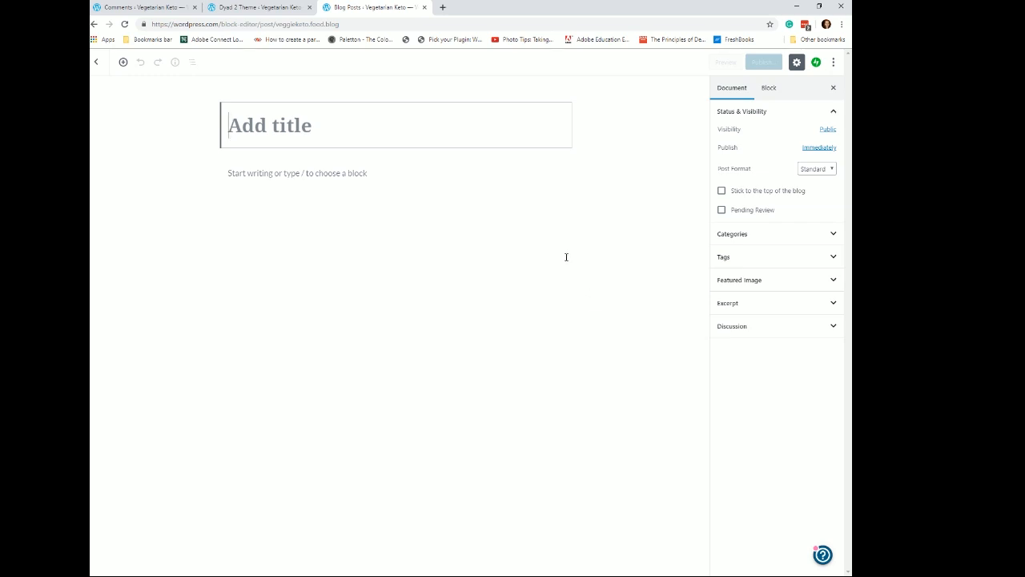
pyautogui.write('Re')
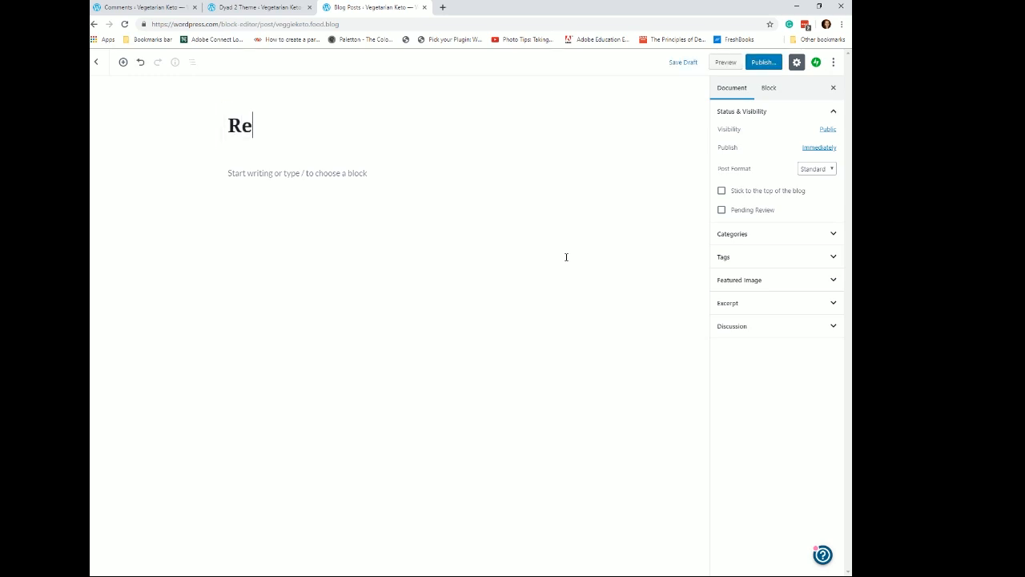
pyautogui.write('cipes')
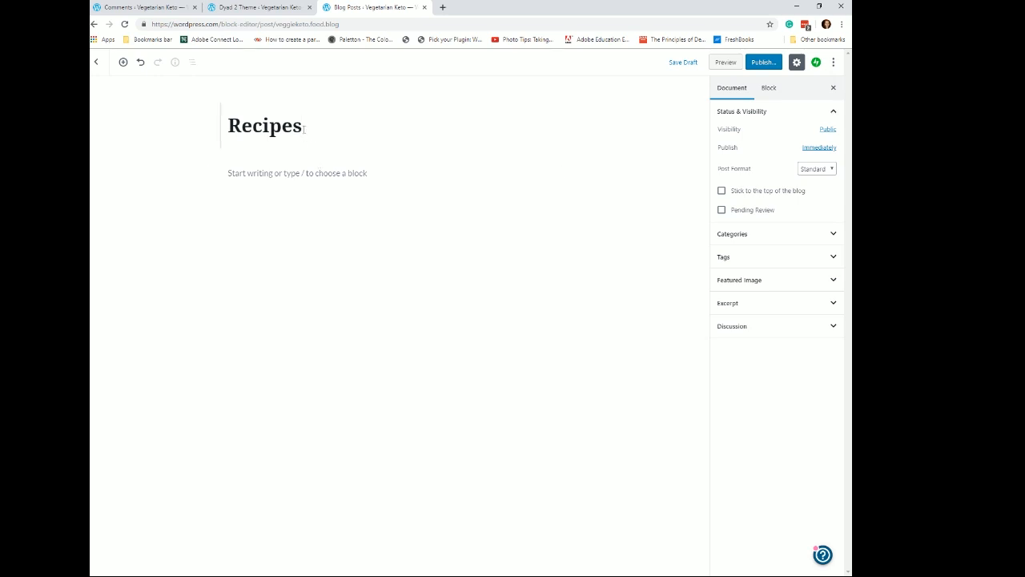
pyautogui.write('What ')
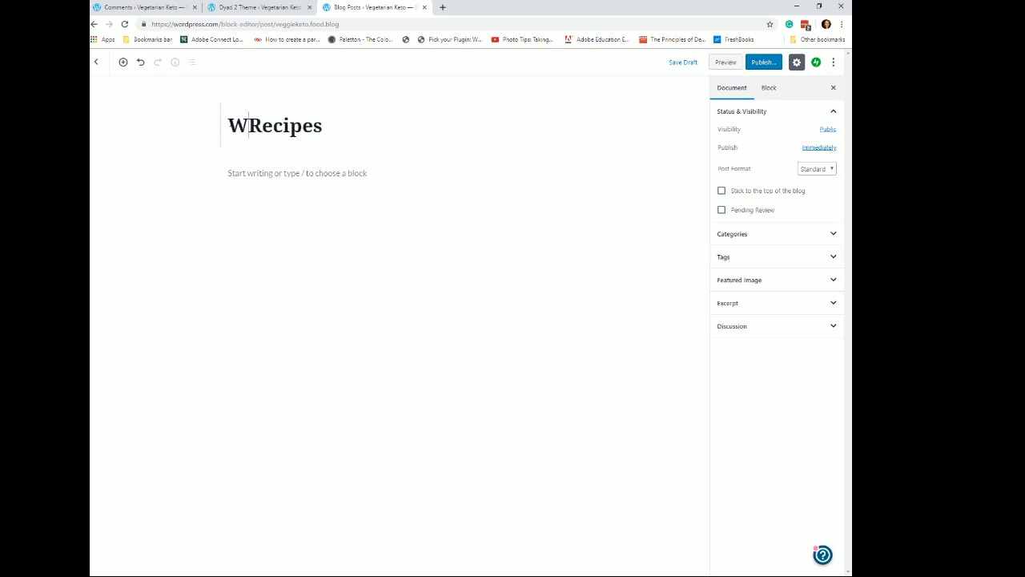
pyautogui.write('Kin')
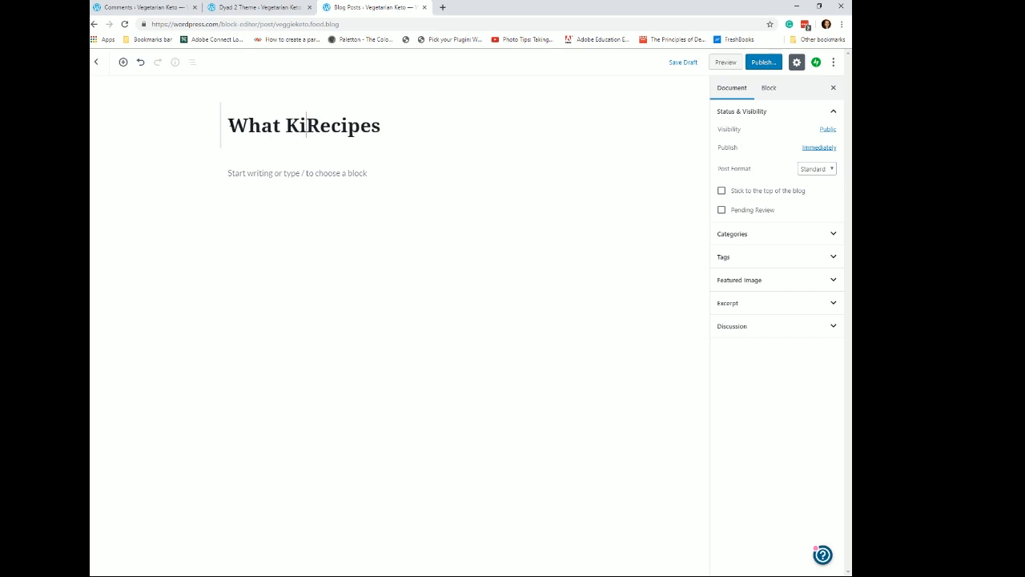
pyautogui.write('d of')
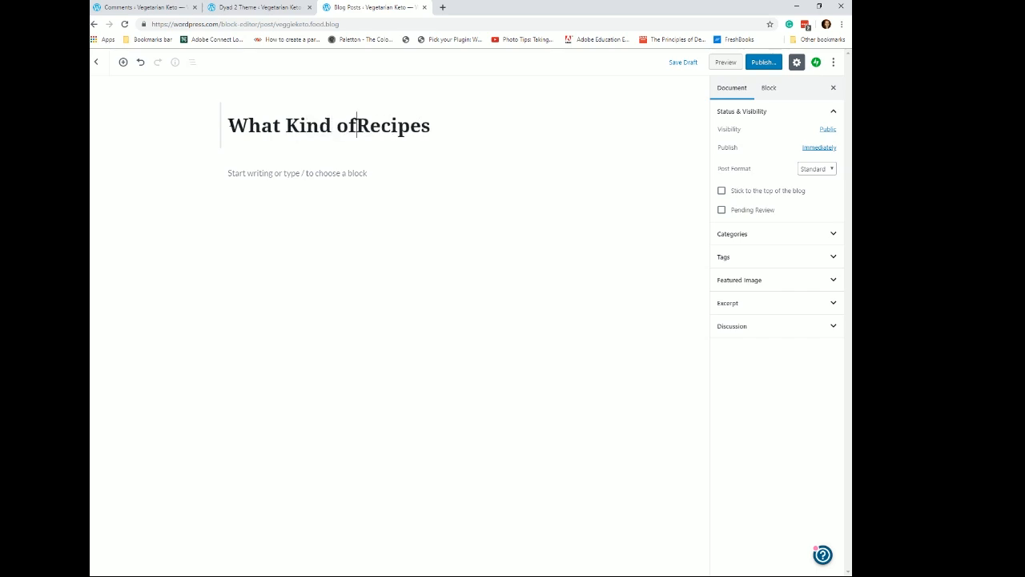
# - Add a heading block reading Veggie Keto below the post title
pyautogui.click(321, 170)
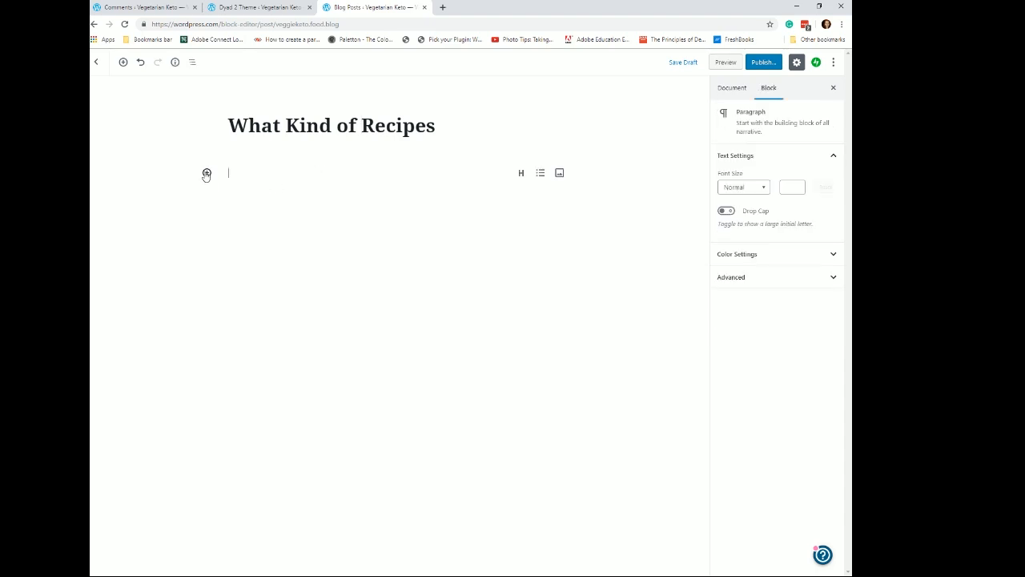
pyautogui.click(207, 172)
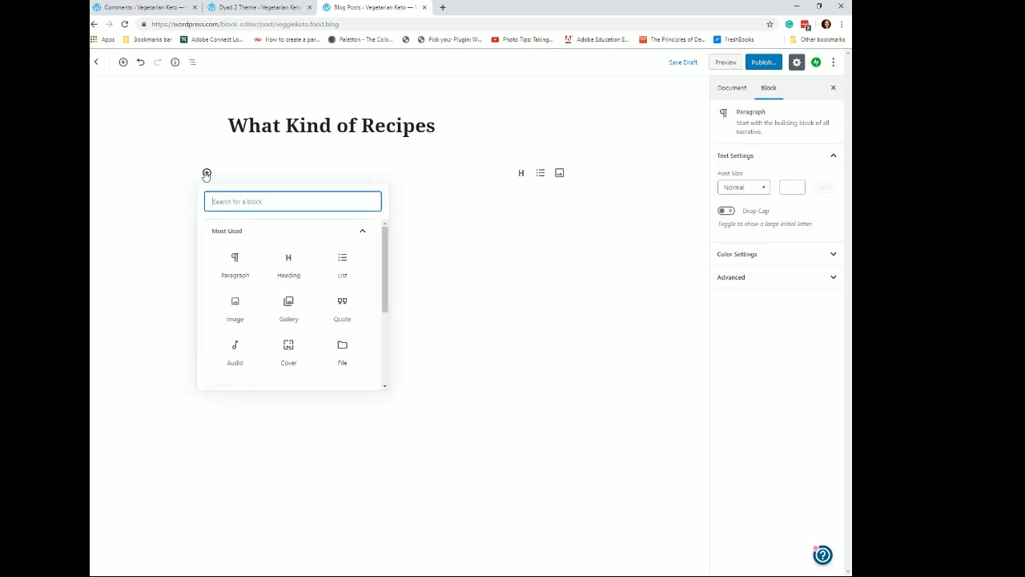
pyautogui.click(287, 263)
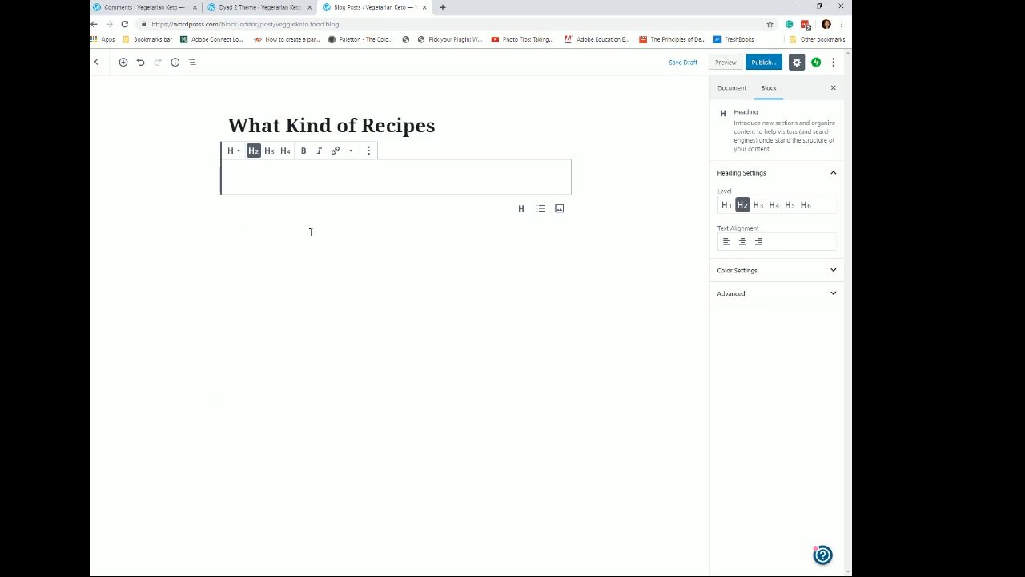
pyautogui.write('Vegg')
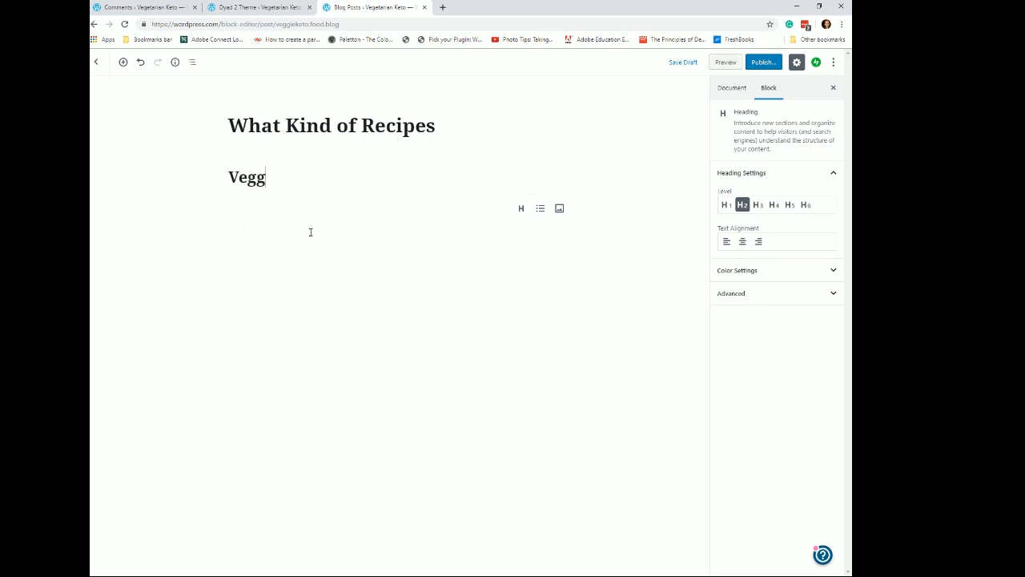
pyautogui.write('ie Keto')
pyautogui.press('Return')
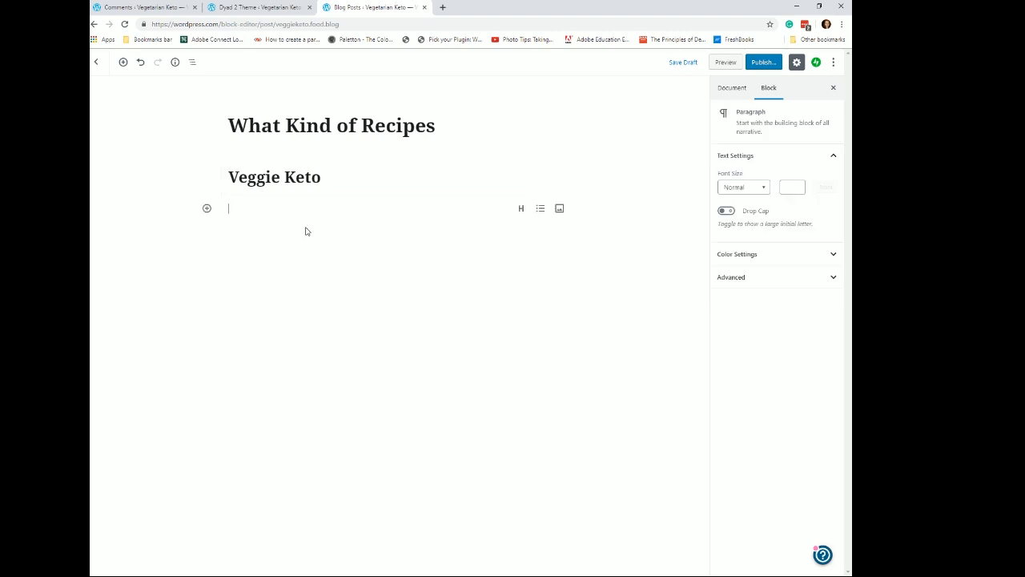
# - Add a paragraph block reading "this will explain vegetarian Keto recipes" under the Veggie Keto heading
pyautogui.click(206, 208)
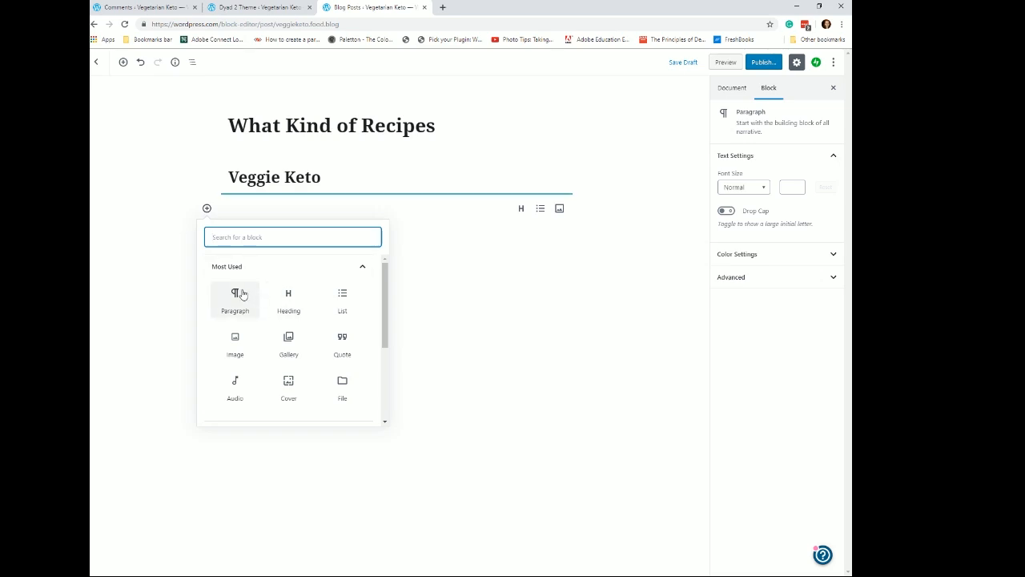
pyautogui.click(236, 293)
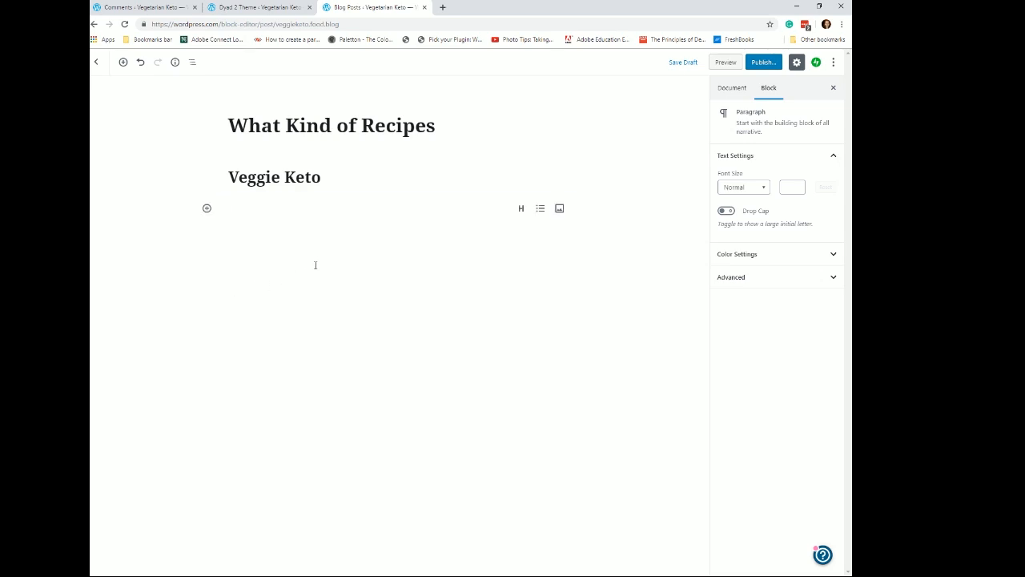
pyautogui.write('this will be a recipe')
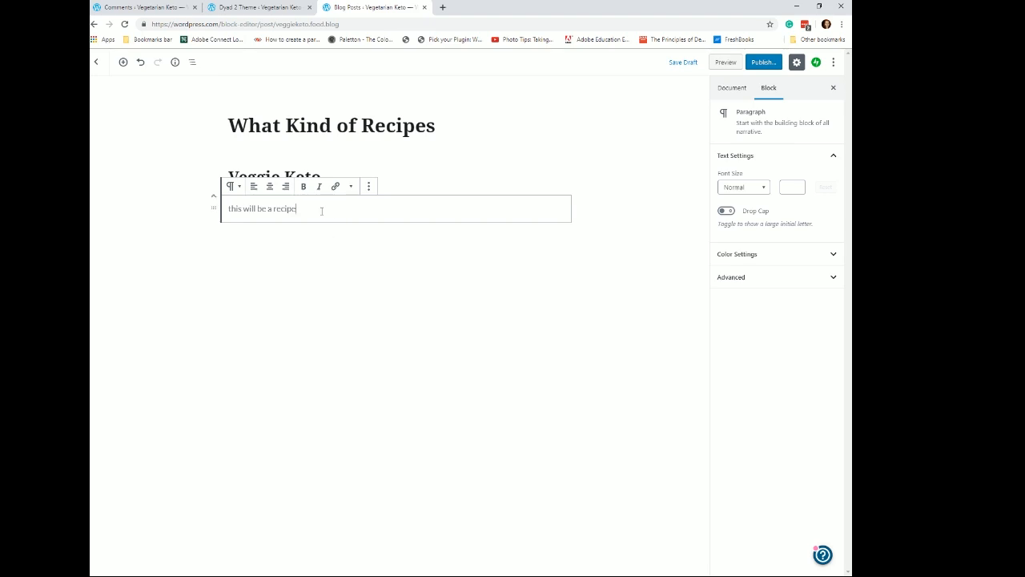
pyautogui.press('BackSpace')
pyautogui.press('BackSpace')
pyautogui.press('BackSpace')
pyautogui.press('BackSpace')
pyautogui.press('BackSpace')
pyautogui.press('BackSpace')
pyautogui.press('BackSpace')
pyautogui.press('BackSpace')
pyautogui.press('BackSpace')
pyautogui.press('BackSpace')
pyautogui.press('BackSpace')
pyautogui.press('BackSpace')
pyautogui.press('BackSpace')
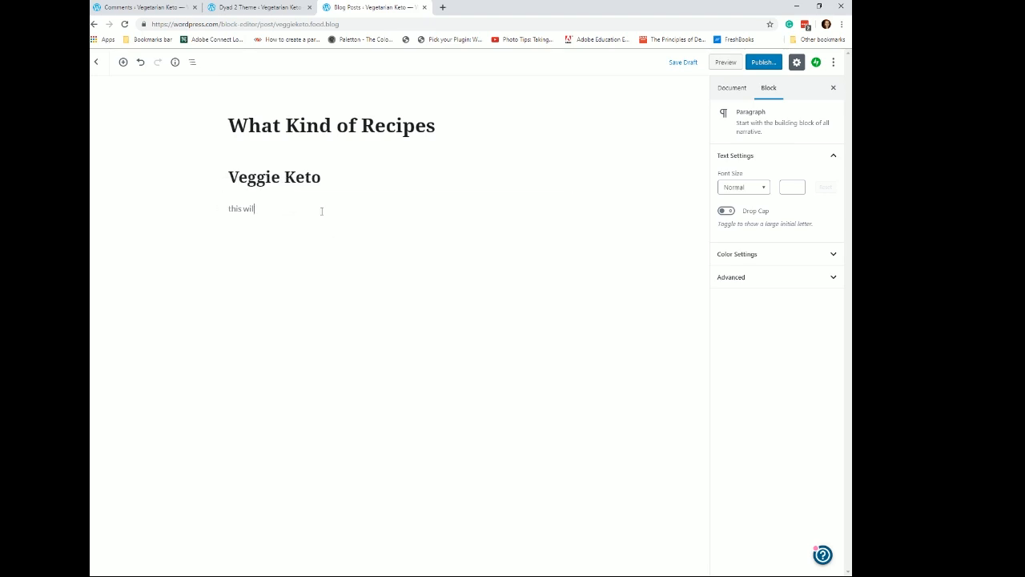
pyautogui.write('l expla')
pyautogui.write('io')
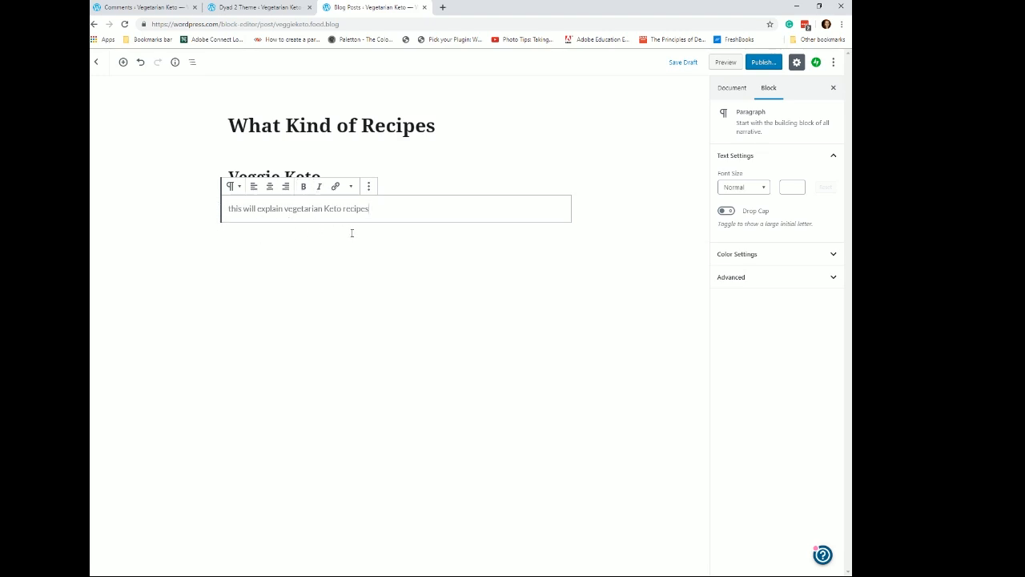
# - Insert a heading block reading Weight Loss above the paragraph
pyautogui.click(380, 233)
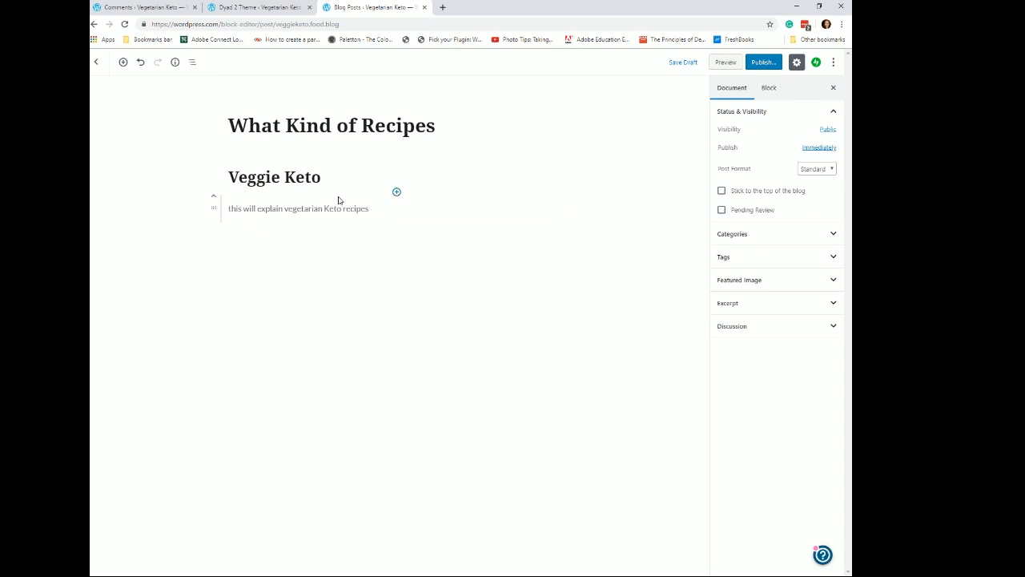
pyautogui.click(397, 193)
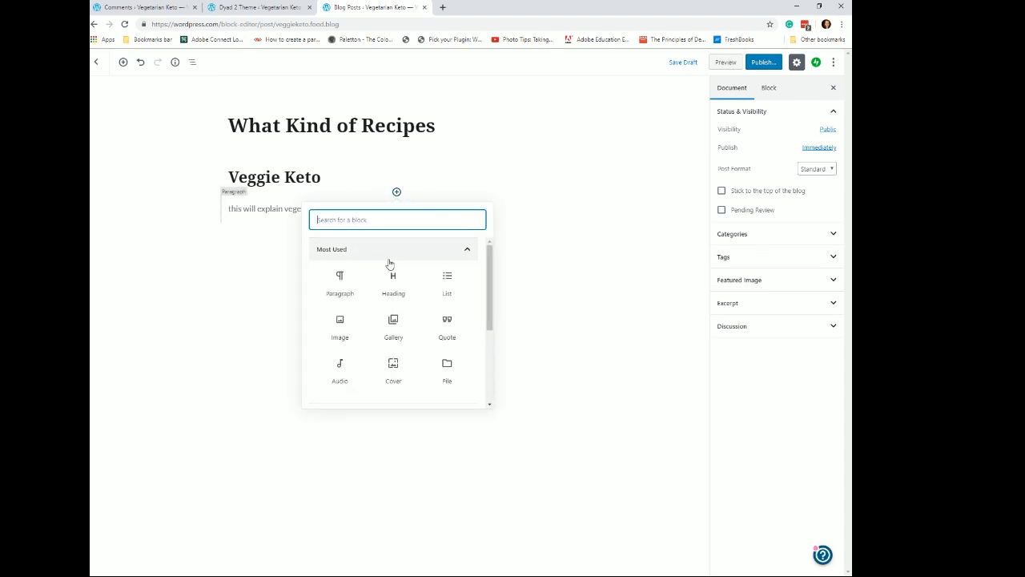
pyautogui.click(393, 270)
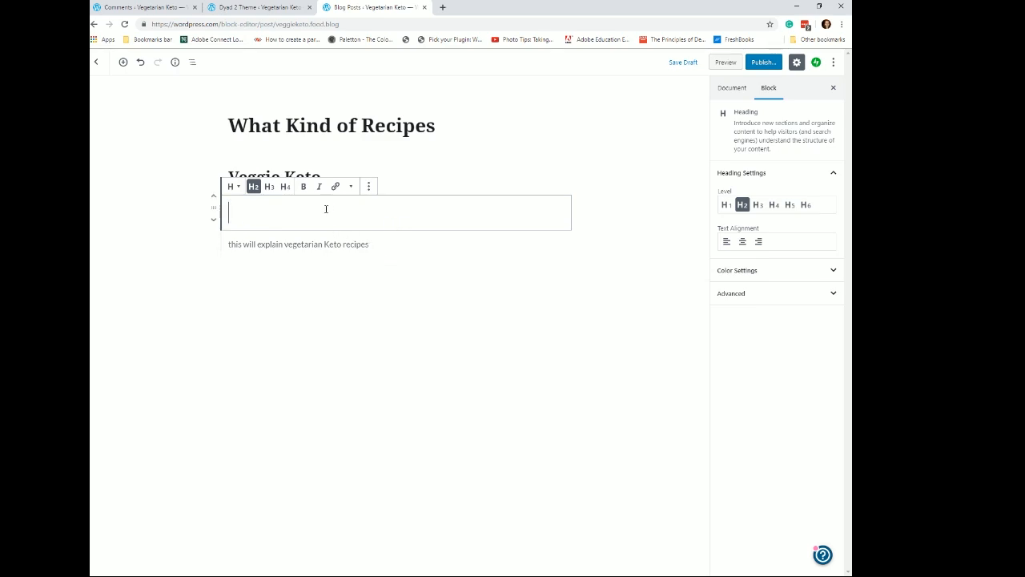
pyautogui.write('Wei')
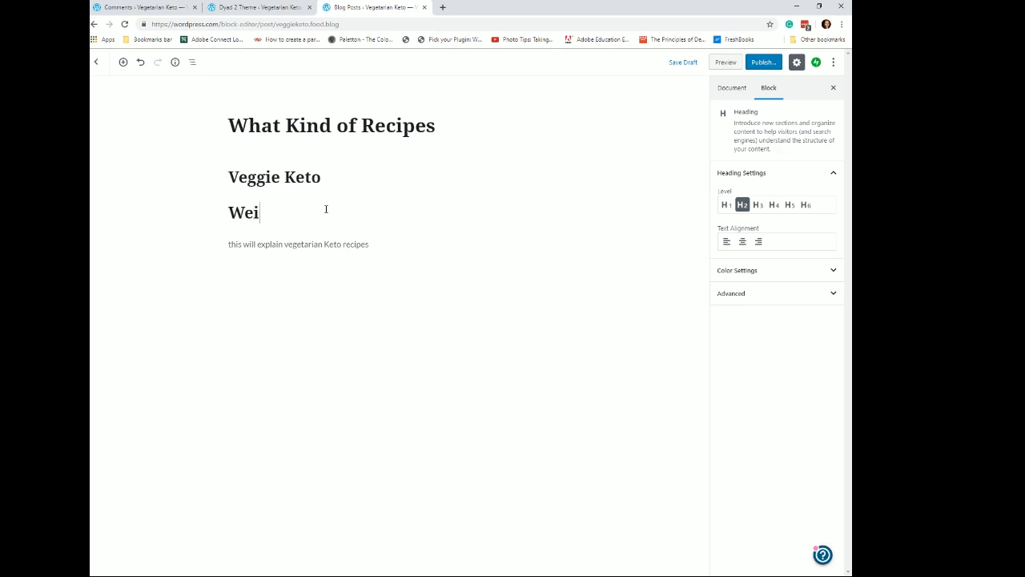
pyautogui.write('ght Loss')
# - Move the Weight Loss heading below the paragraph
pyautogui.click(425, 276)
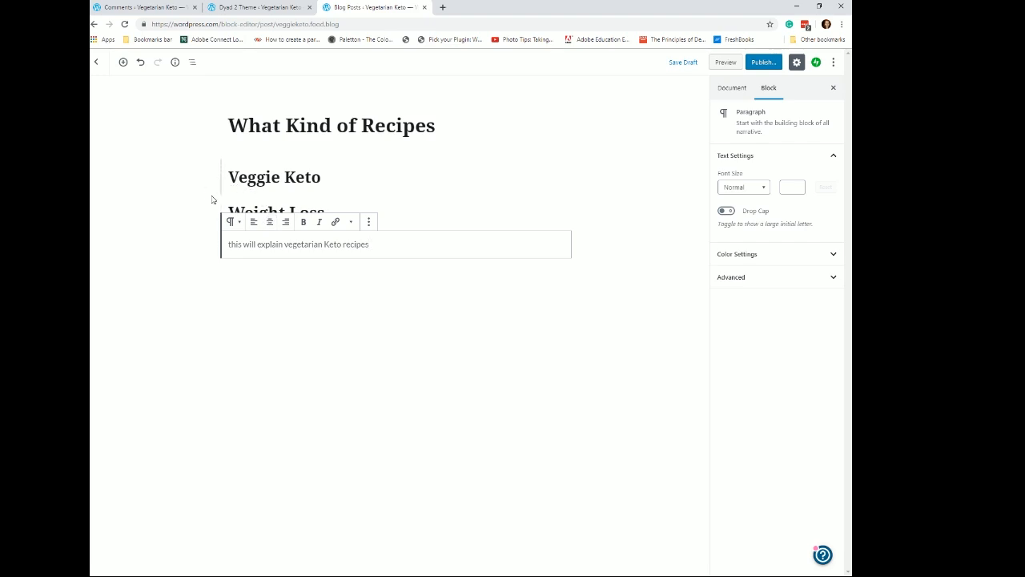
pyautogui.click(214, 224)
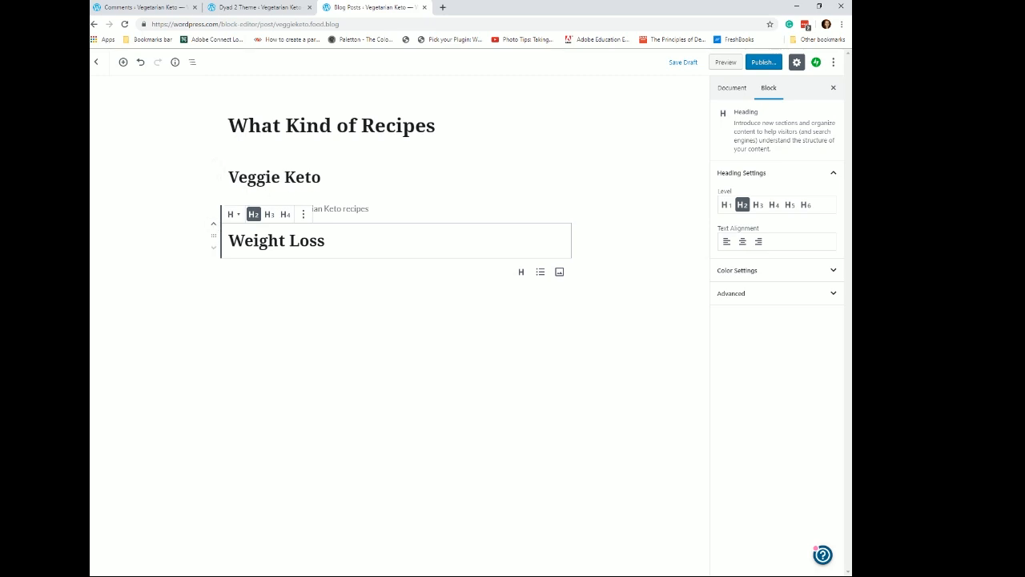
pyautogui.moveTo(213, 235)
pyautogui.mouseDown()
pyautogui.moveTo(220, 183)
pyautogui.moveTo(222, 255)
pyautogui.mouseUp()
# - Add a bulleted list below the Weight Loss heading with items "for your health", "for the summer" and "for you"
pyautogui.click(207, 272)
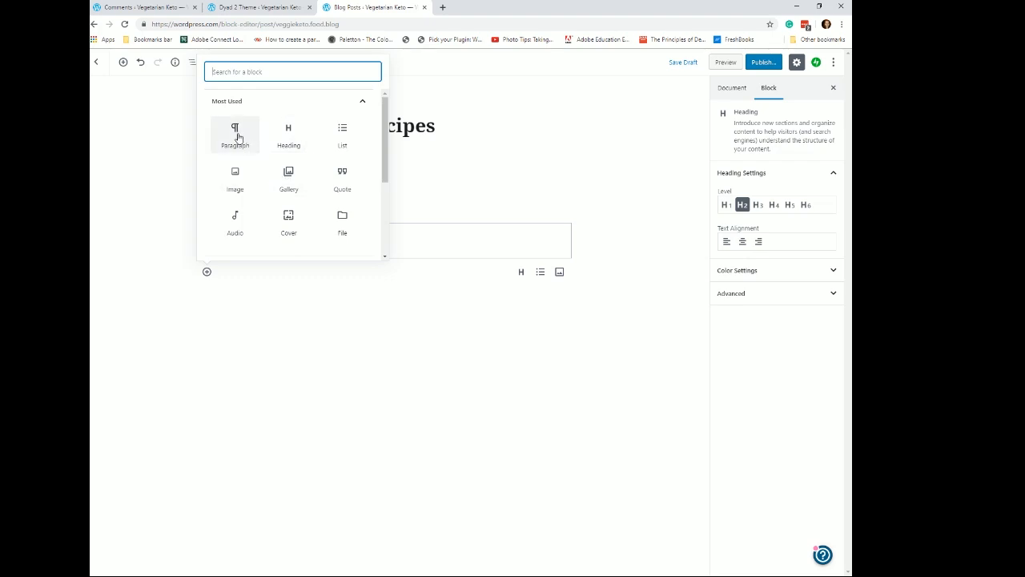
pyautogui.click(344, 137)
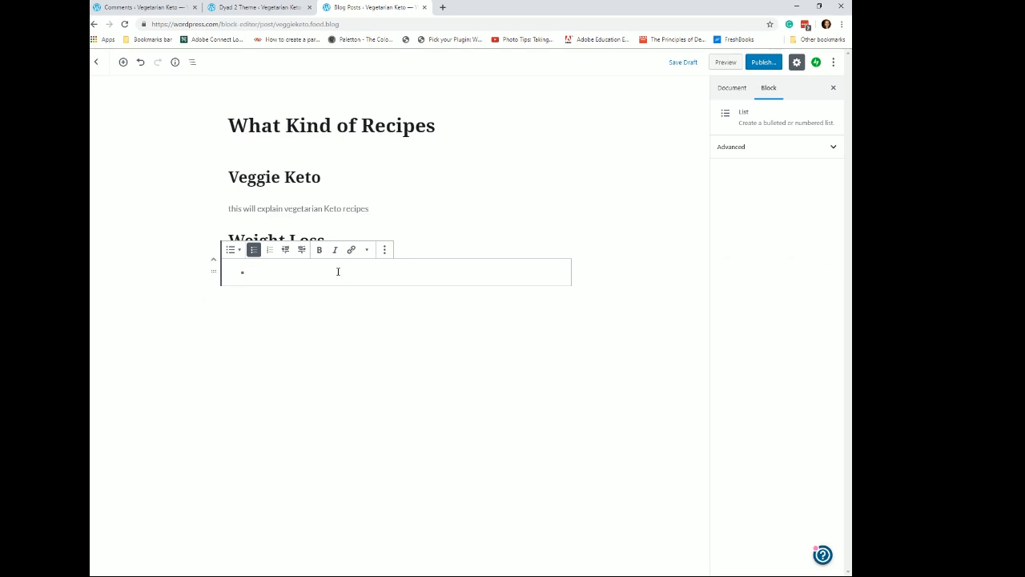
pyautogui.write('for your heal')
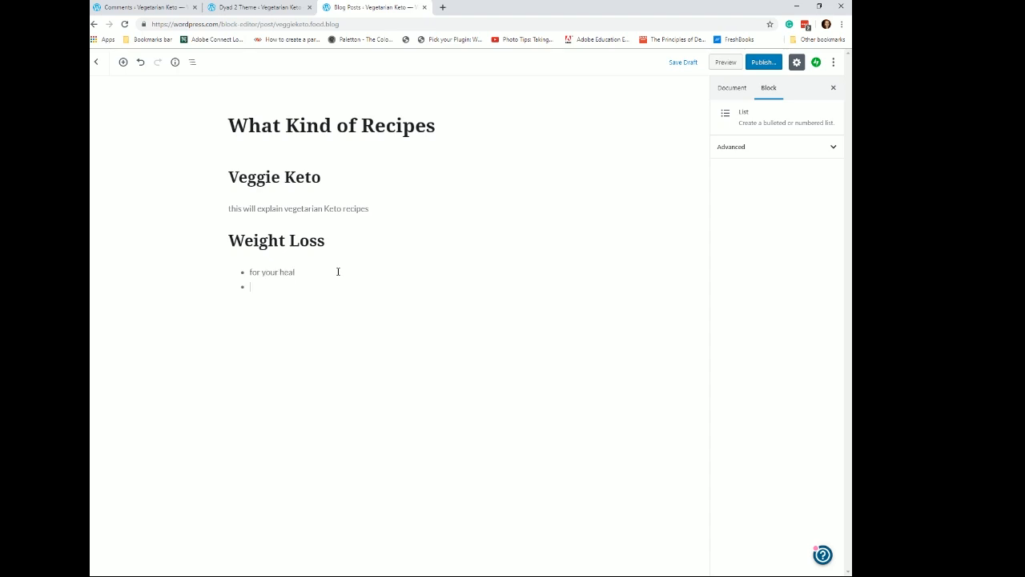
pyautogui.write(' for the summer')
pyautogui.click(338, 271)
pyautogui.write('th')
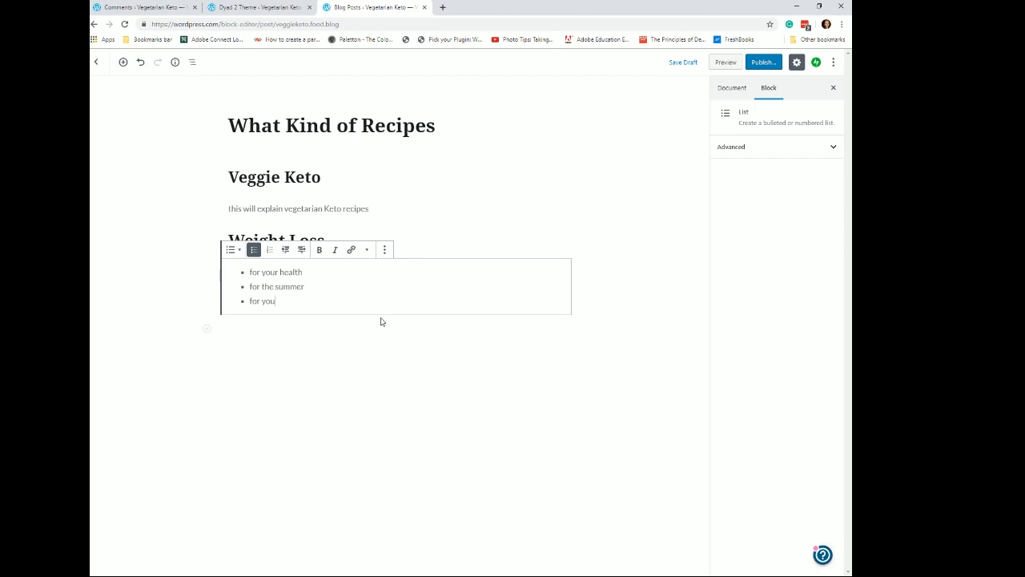
# - Indent "for you" and add "for your family" as nested sub-items under "for the summer"
pyautogui.click(301, 251)
pyautogui.press('Return')
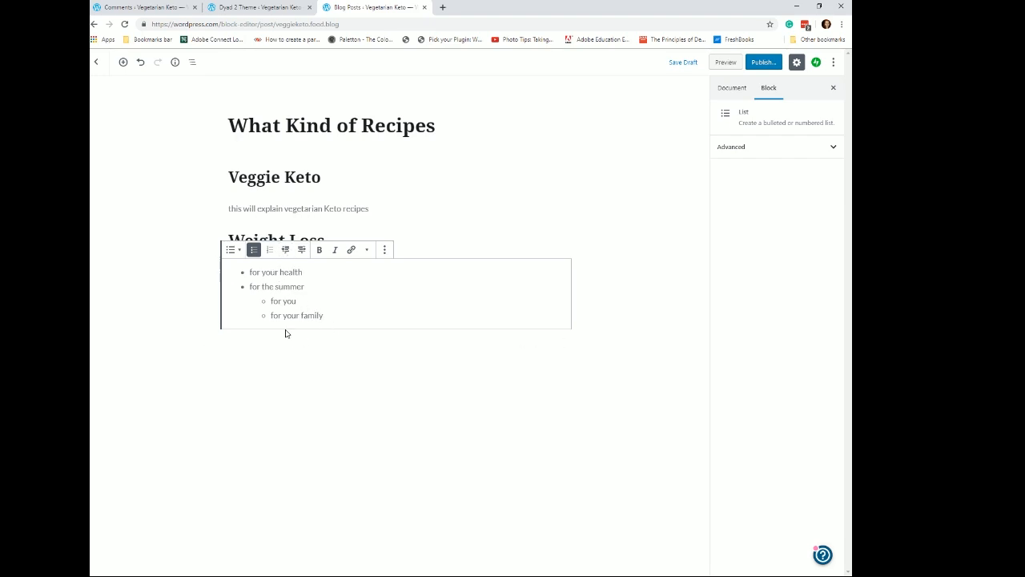
pyautogui.click(286, 249)
pyautogui.click(301, 249)
# - Examine the list block's transform and options menus and the settings of each block in the post
pyautogui.click(234, 250)
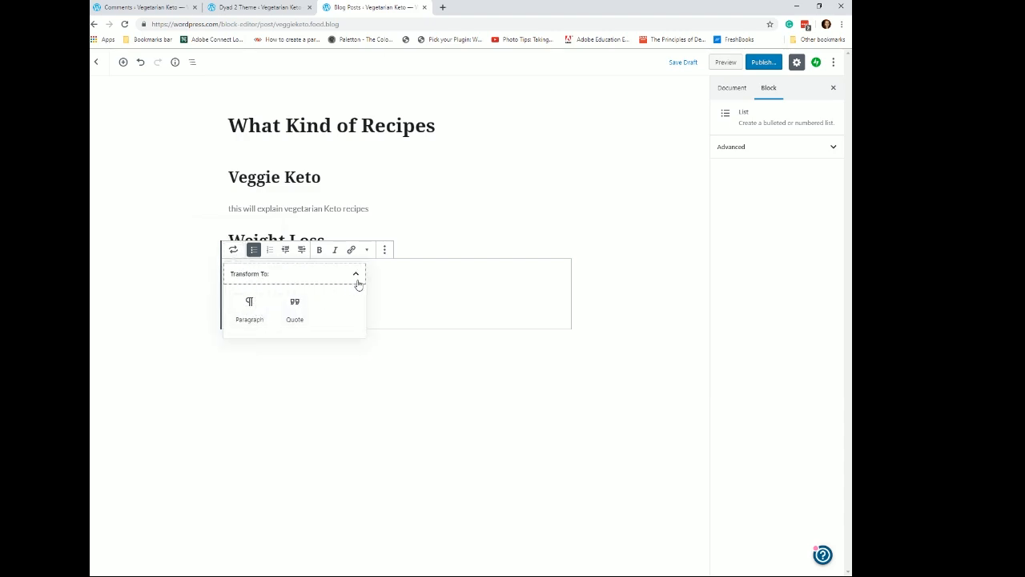
pyautogui.click(384, 252)
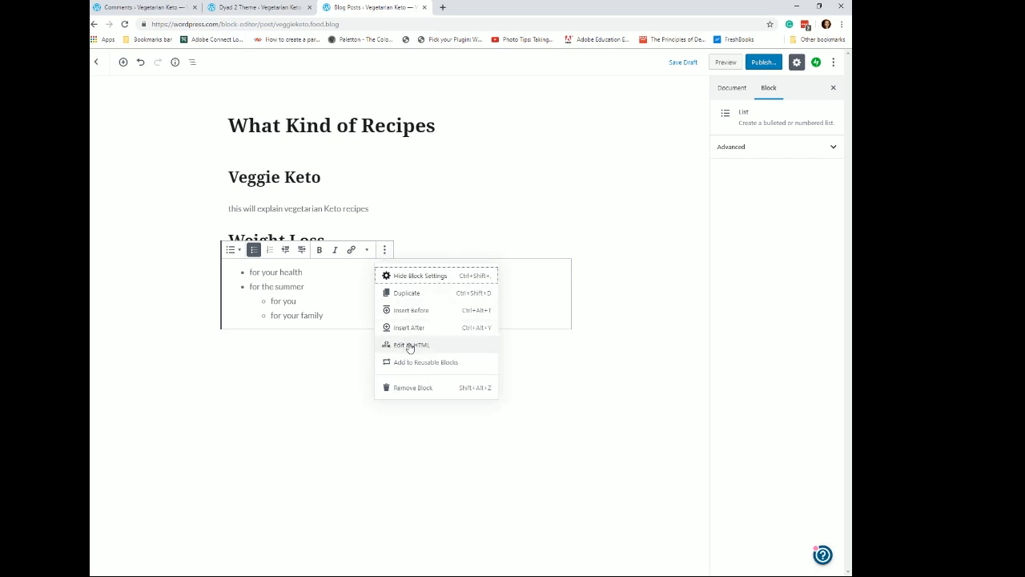
pyautogui.click(547, 303)
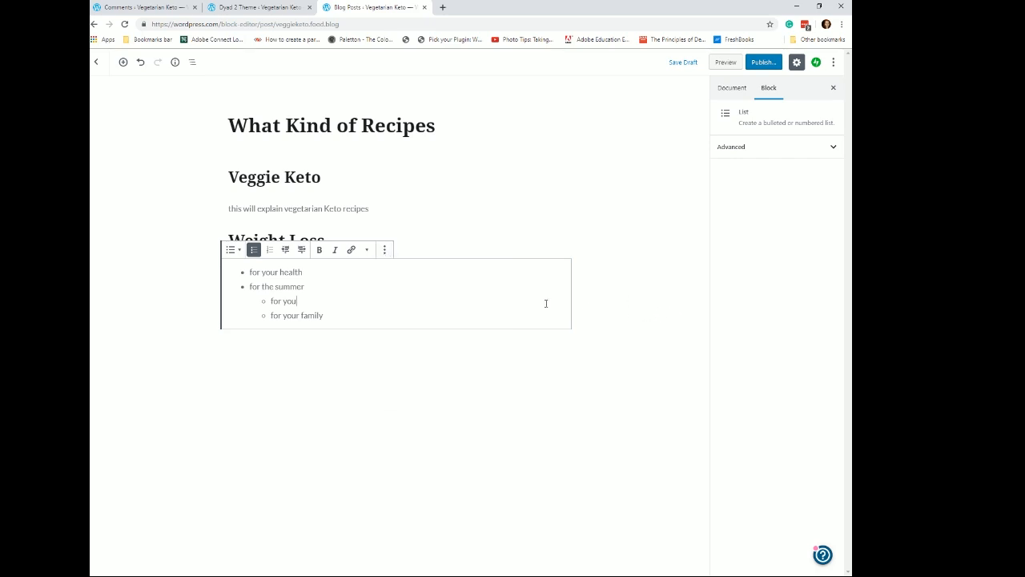
pyautogui.click(547, 395)
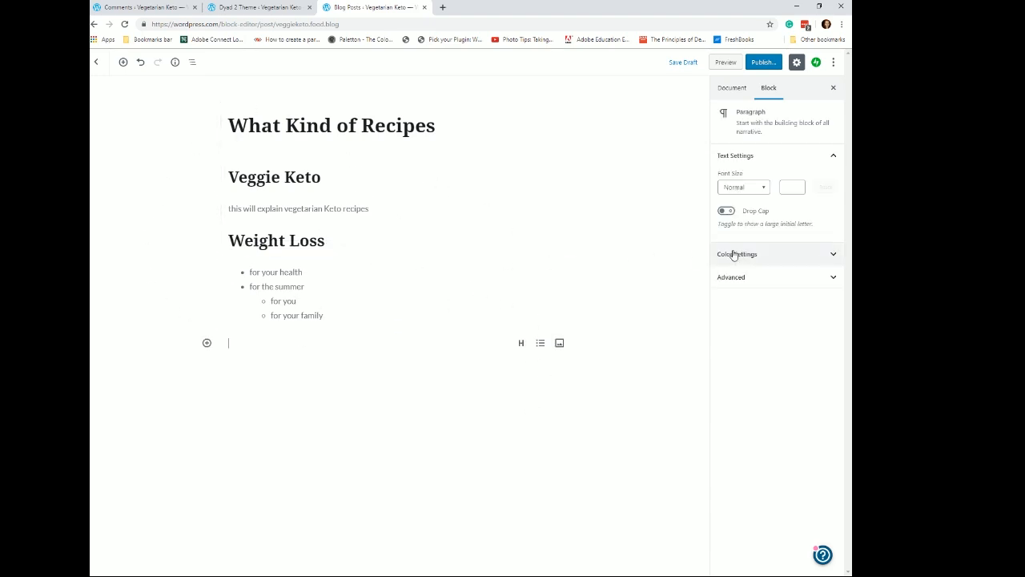
pyautogui.click(296, 126)
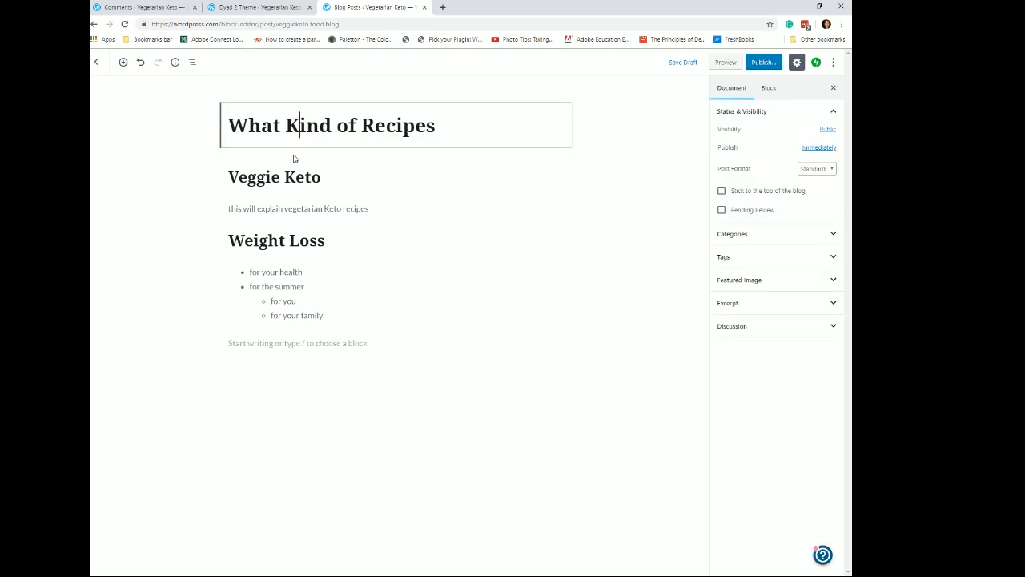
pyautogui.click(285, 177)
pyautogui.click(292, 208)
pyautogui.click(285, 240)
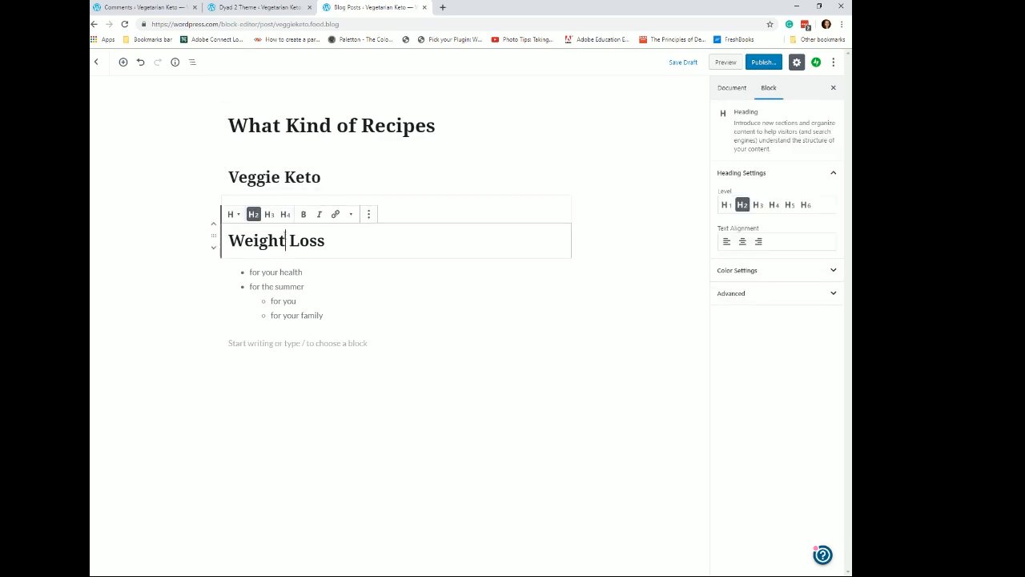
pyautogui.click(277, 287)
pyautogui.click(273, 343)
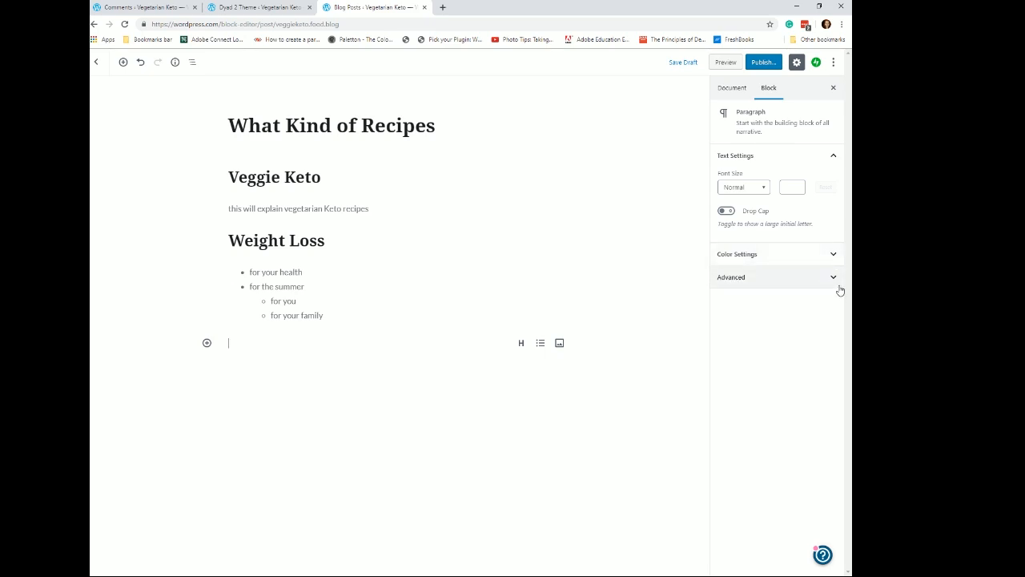
pyautogui.click(284, 286)
# - Change the Weight Loss heading level to H3
pyautogui.click(297, 234)
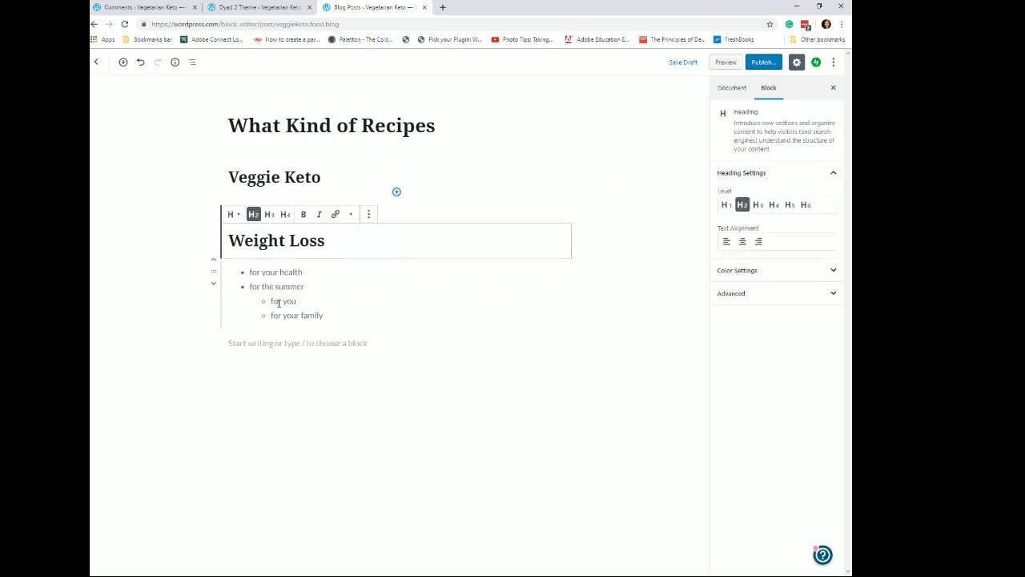
pyautogui.click(775, 205)
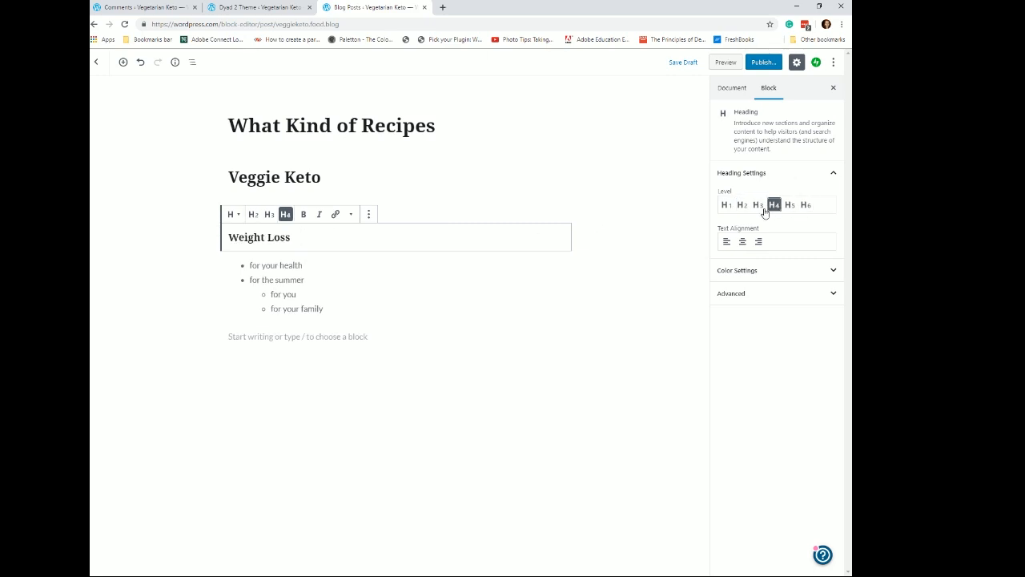
pyautogui.click(761, 206)
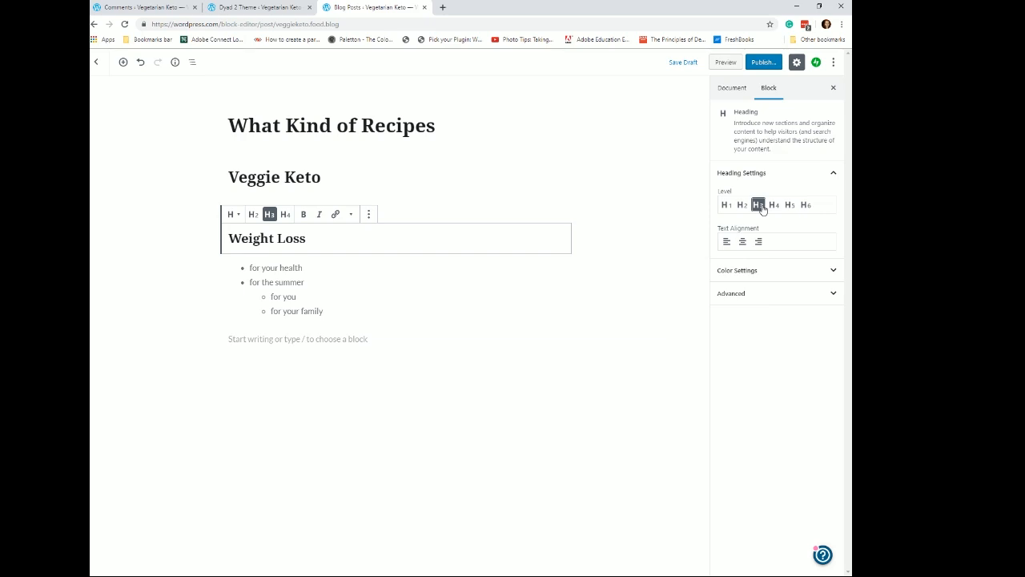
# - Preview the post at desktop, tablet and phone sizes, then close the preview
pyautogui.click(285, 176)
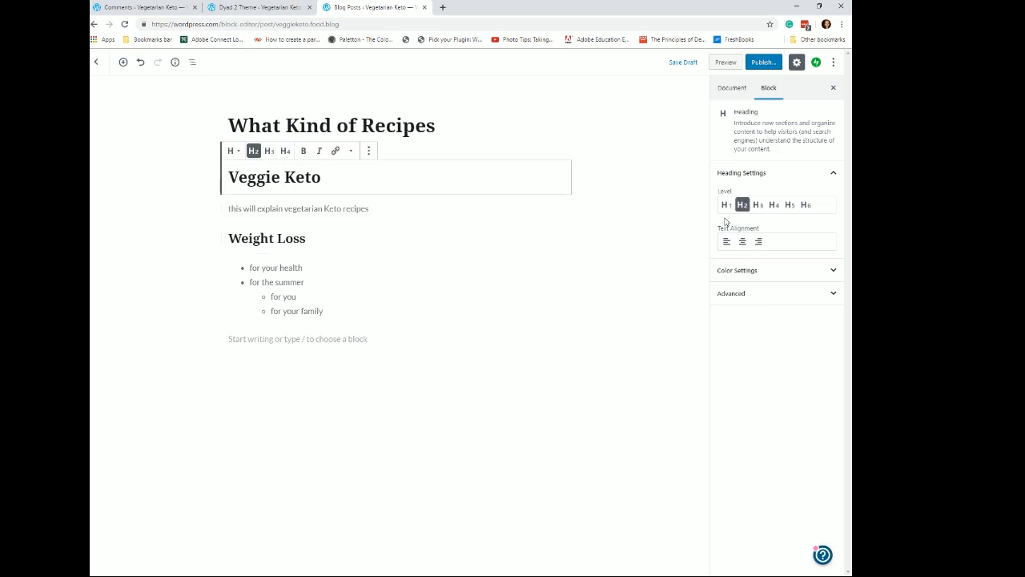
pyautogui.click(405, 124)
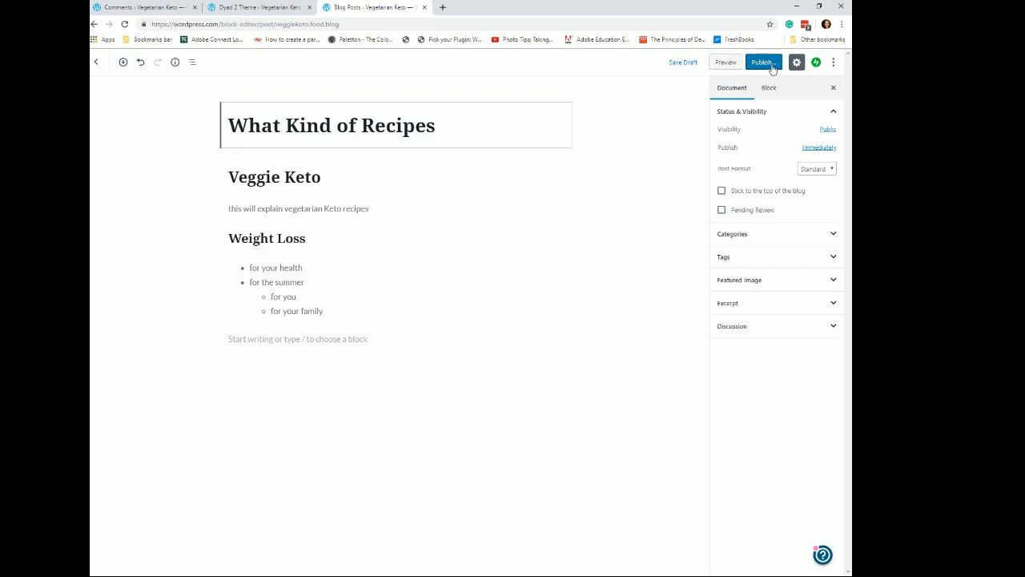
pyautogui.click(726, 64)
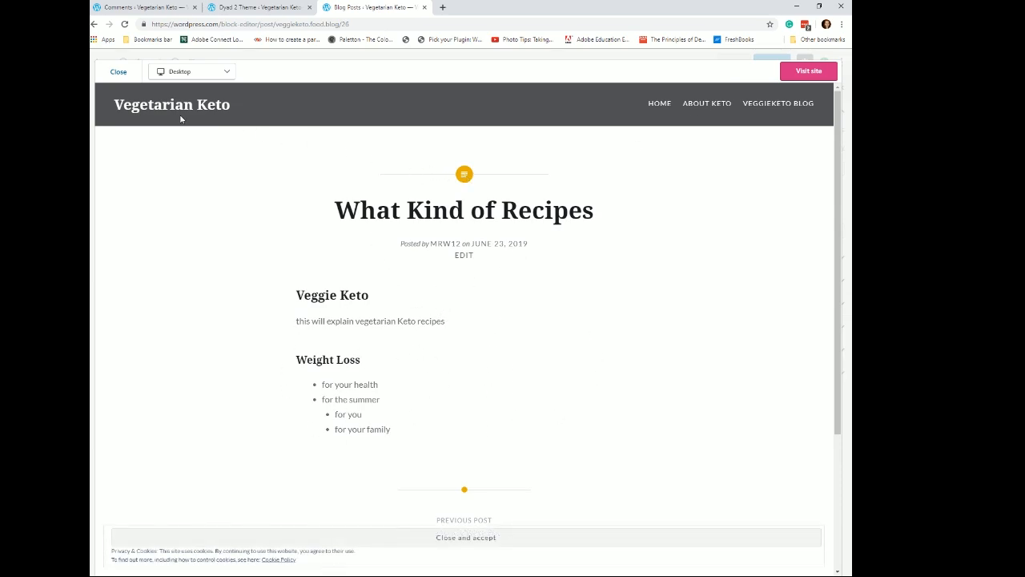
pyautogui.click(228, 72)
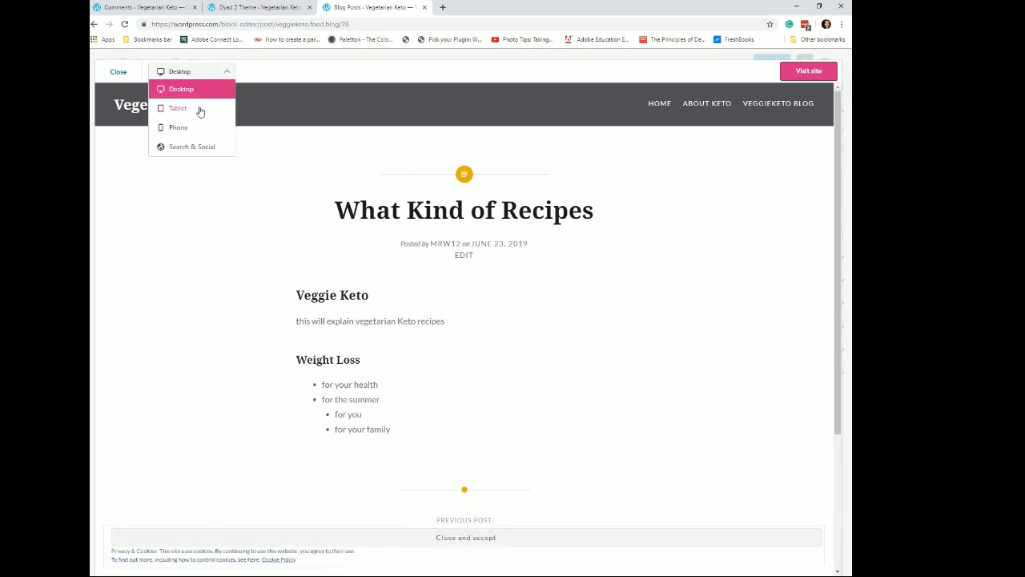
pyautogui.click(200, 109)
pyautogui.click(228, 74)
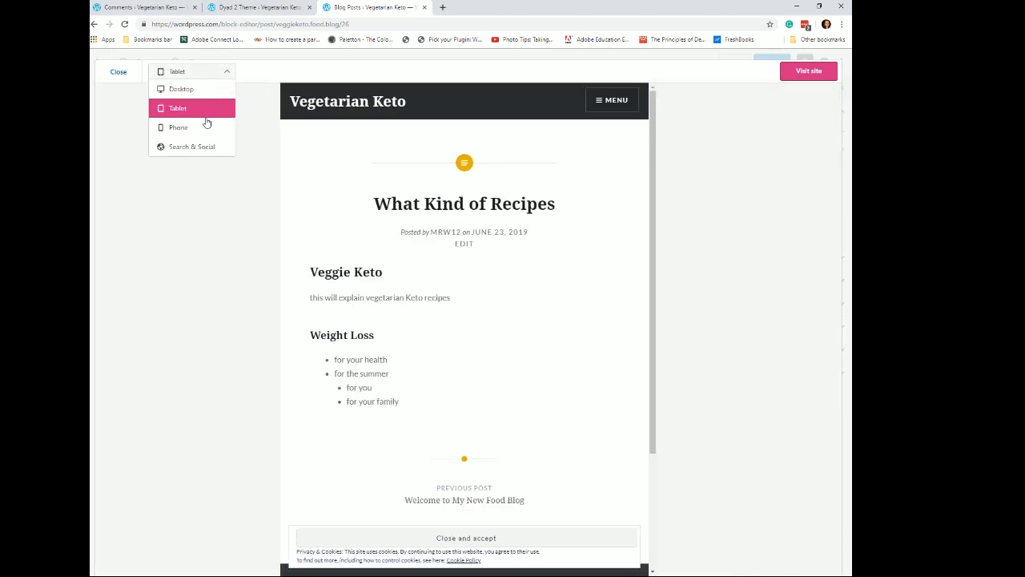
pyautogui.click(202, 130)
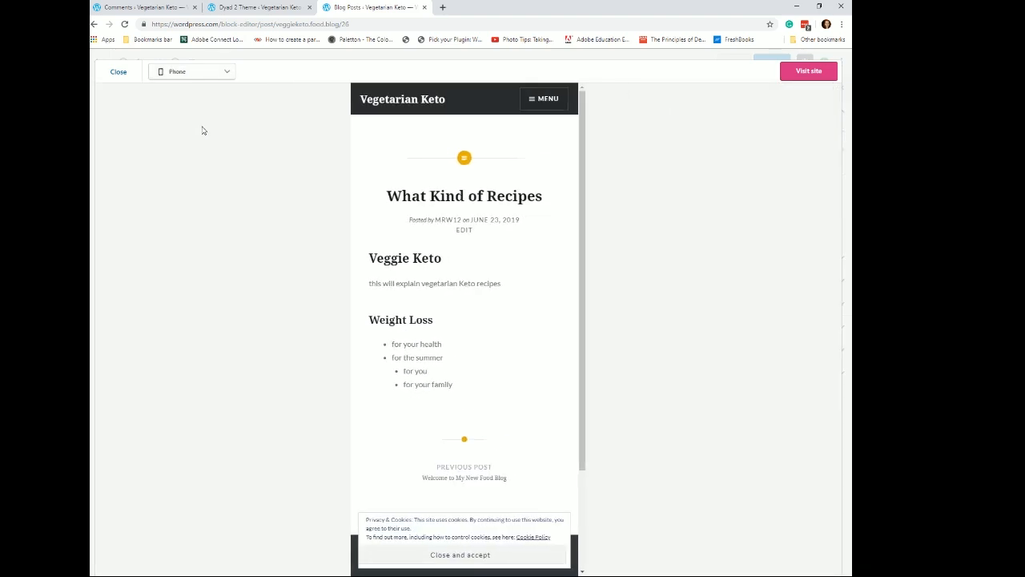
pyautogui.click(228, 73)
pyautogui.click(201, 88)
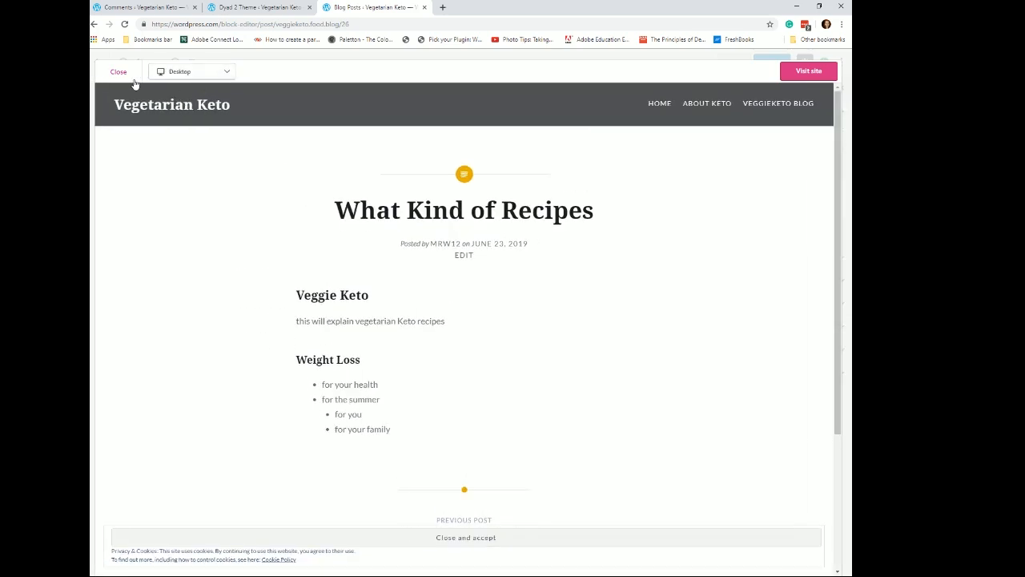
pyautogui.click(119, 72)
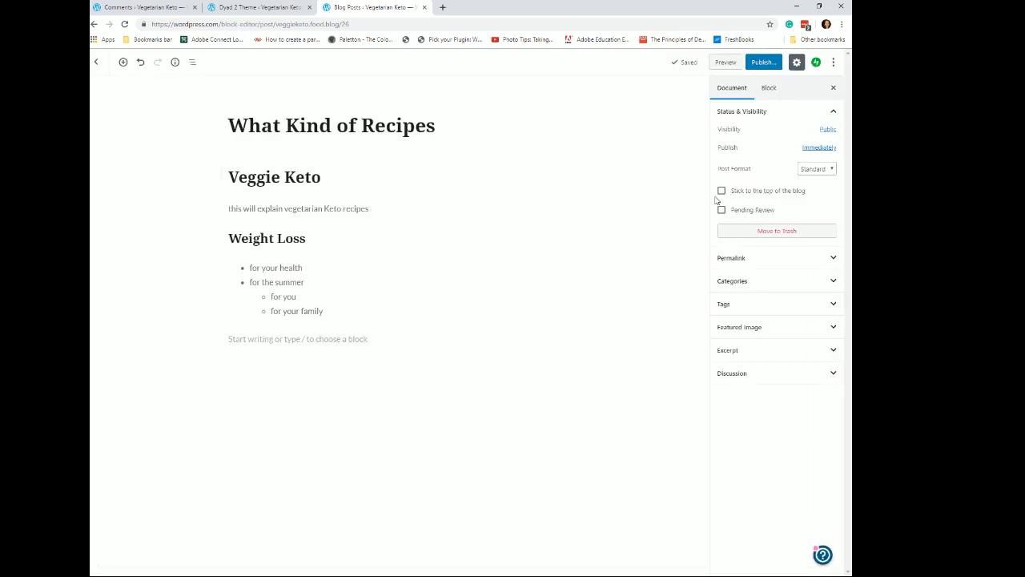
# - Toggle the settings sidebar and browse the editor's options menu and the settings of the post's blocks
pyautogui.click(798, 64)
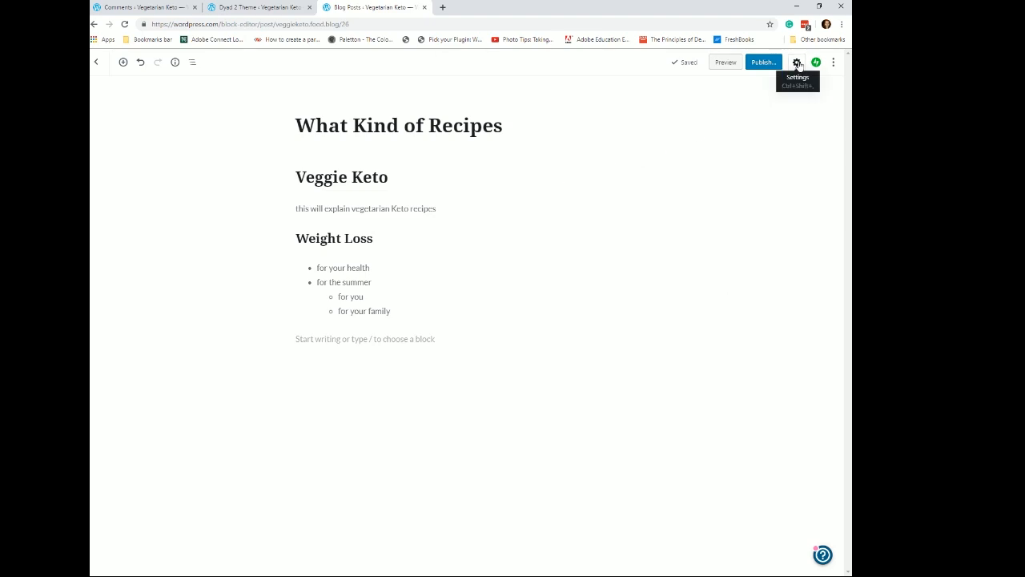
pyautogui.click(797, 63)
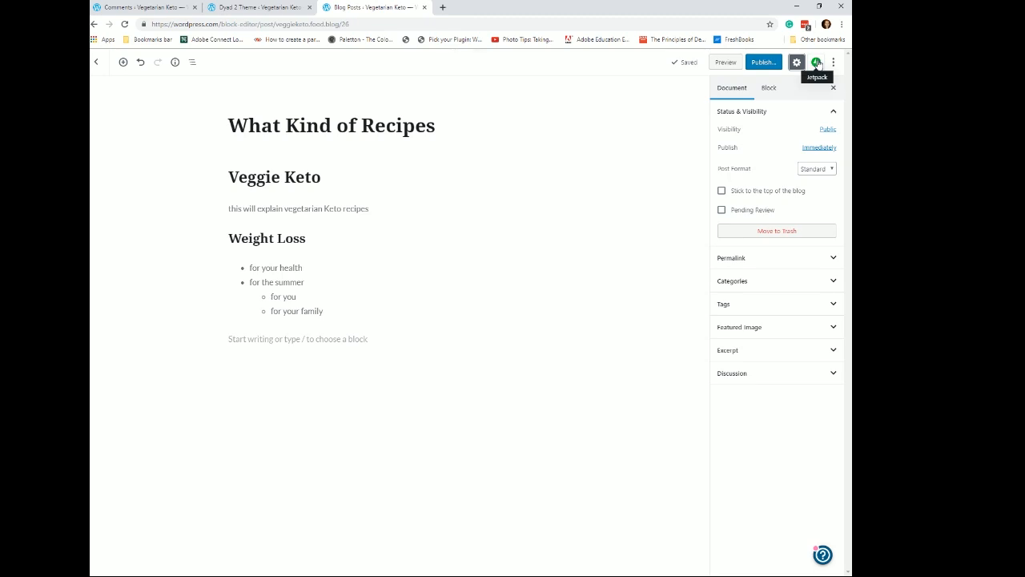
pyautogui.click(833, 63)
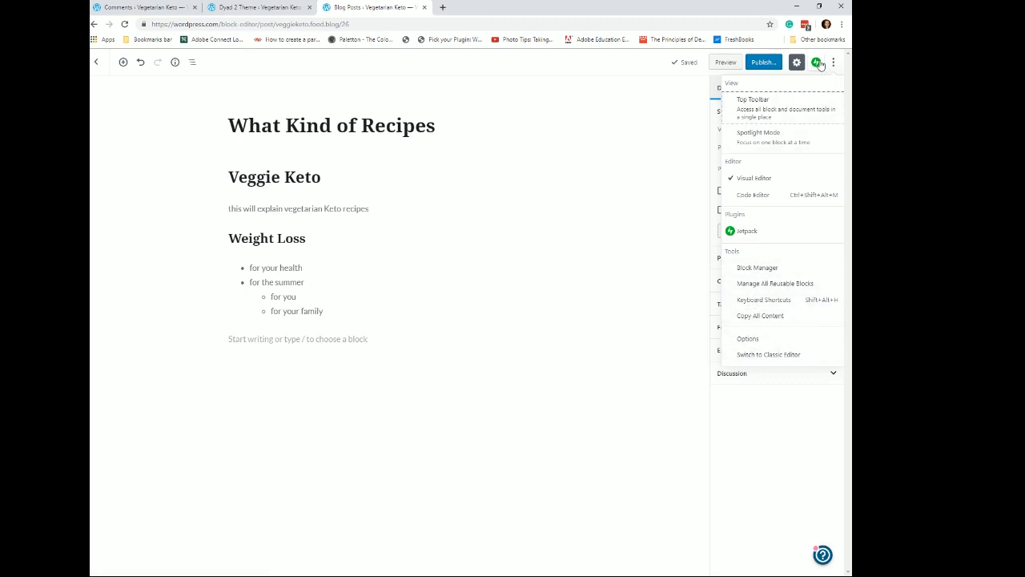
pyautogui.click(670, 134)
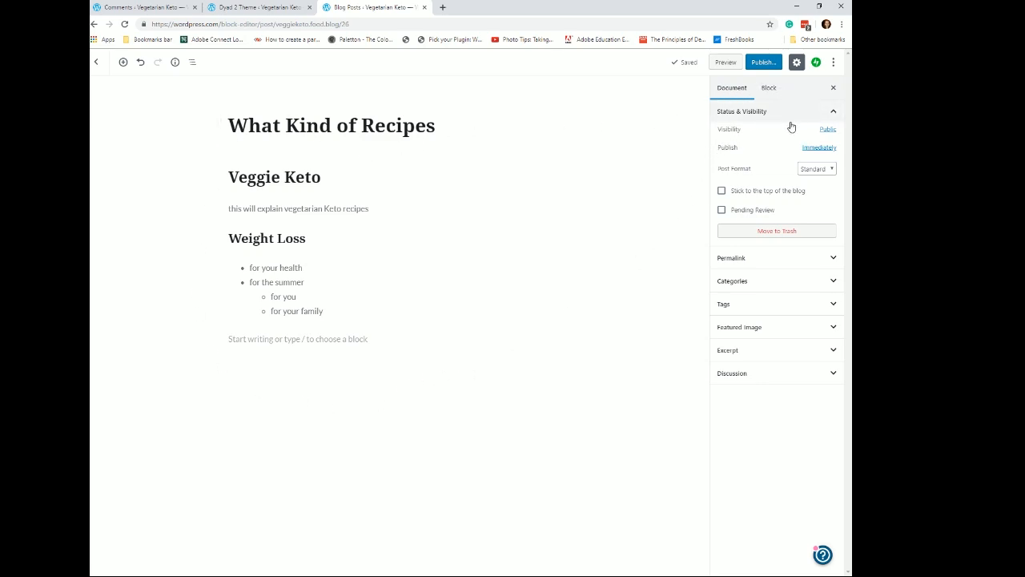
pyautogui.click(286, 176)
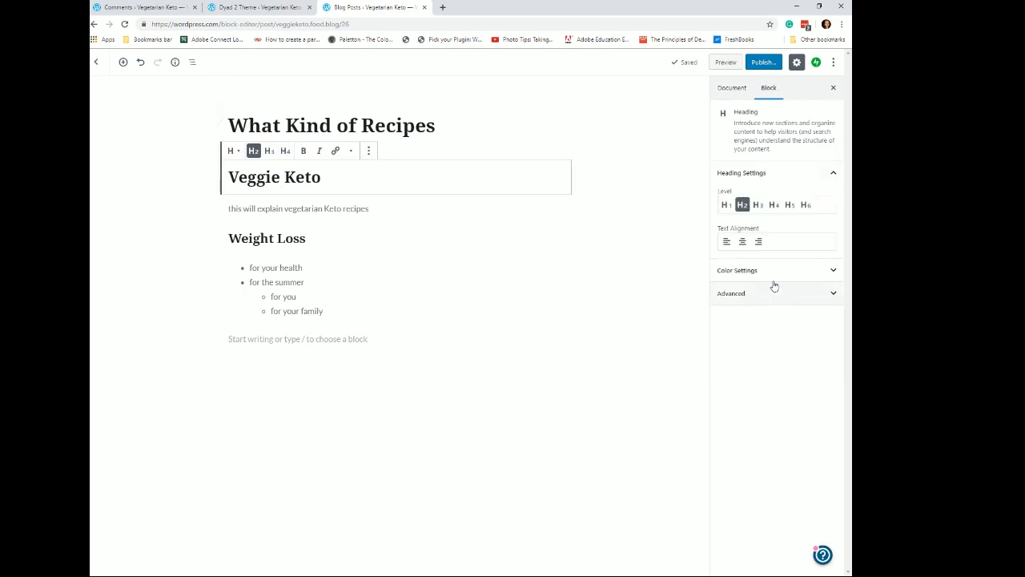
pyautogui.click(353, 209)
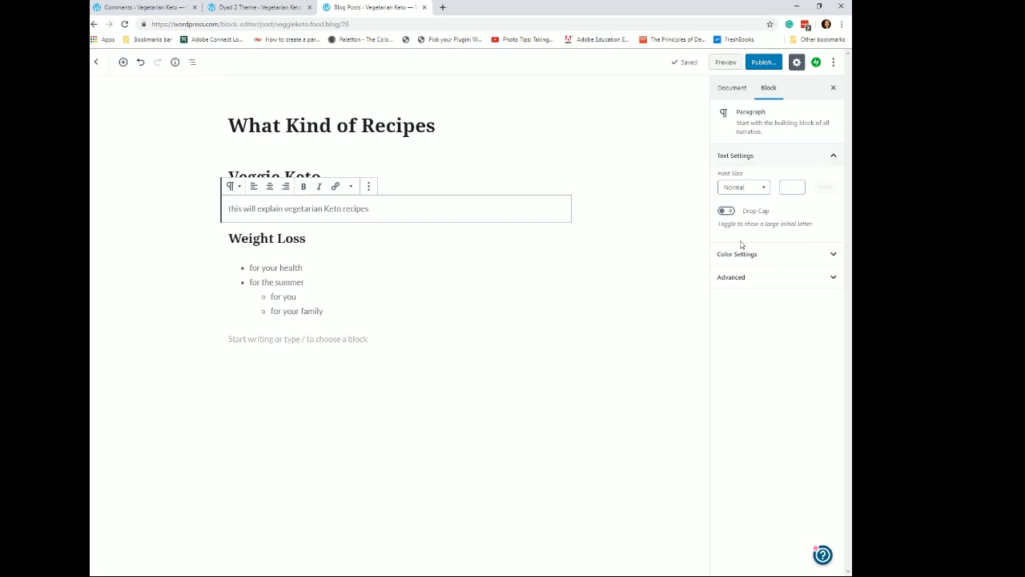
pyautogui.click(363, 125)
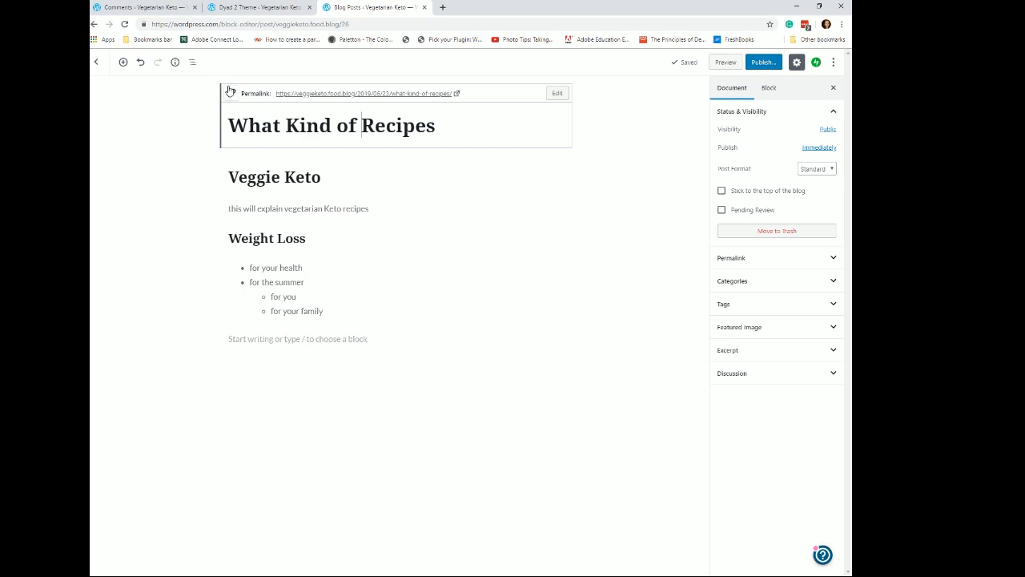
pyautogui.click(262, 126)
# - Inspect the post format choices and expand the Permalink section to view the URL slug
pyautogui.click(835, 170)
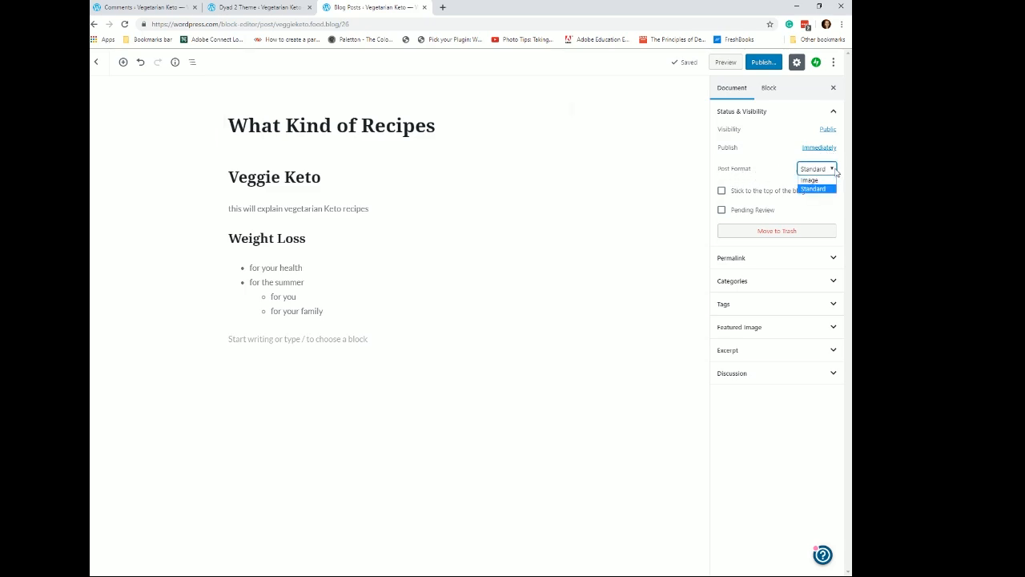
pyautogui.click(836, 169)
pyautogui.click(836, 170)
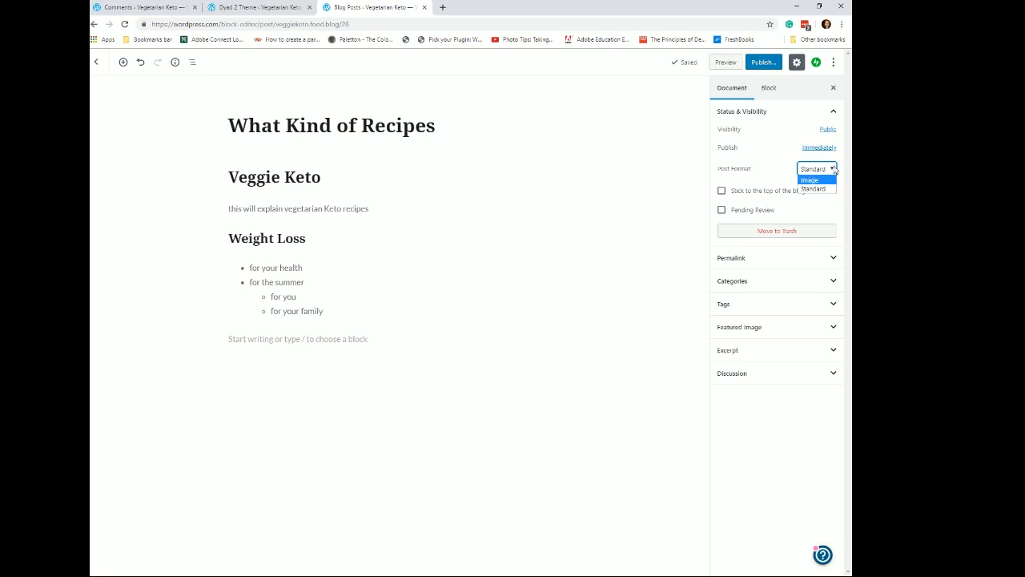
pyautogui.click(835, 170)
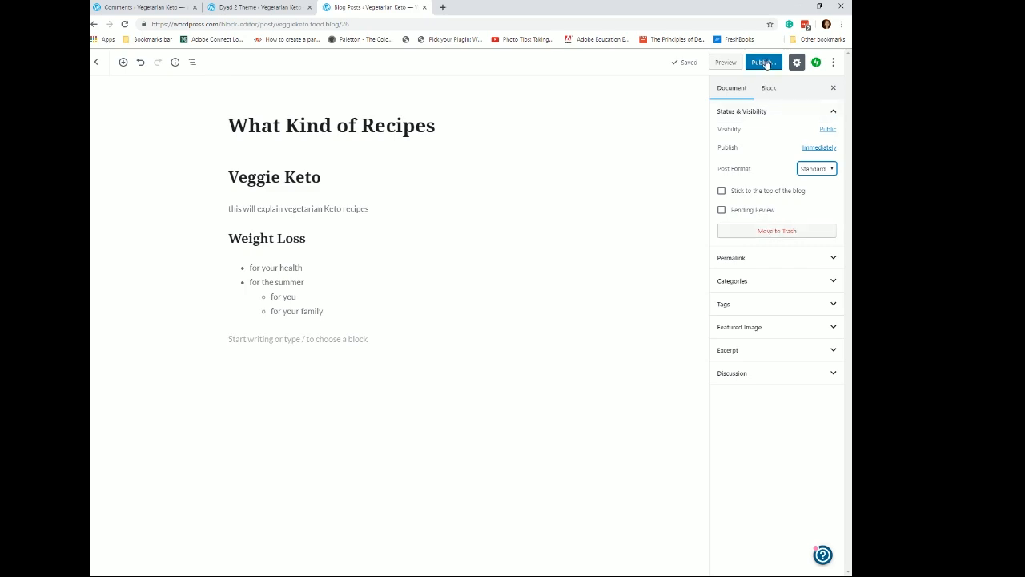
pyautogui.click(833, 258)
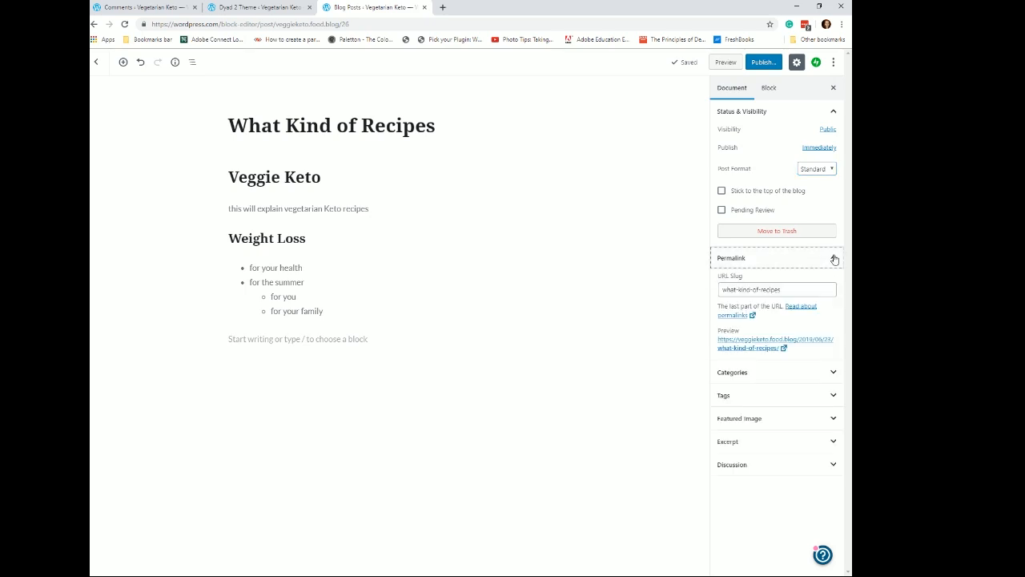
# - Add a new category named Recipes to the post
pyautogui.click(801, 292)
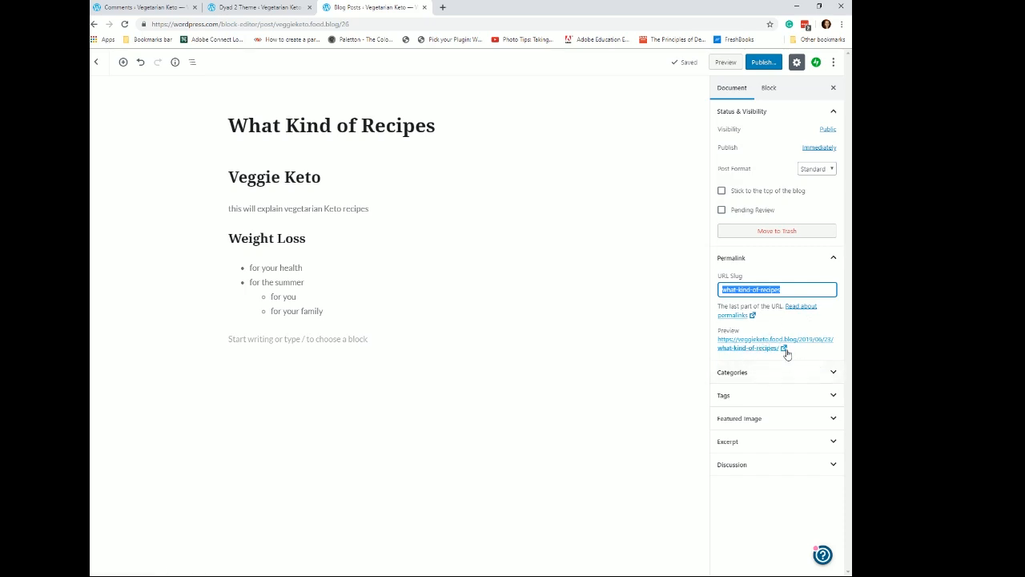
pyautogui.click(834, 373)
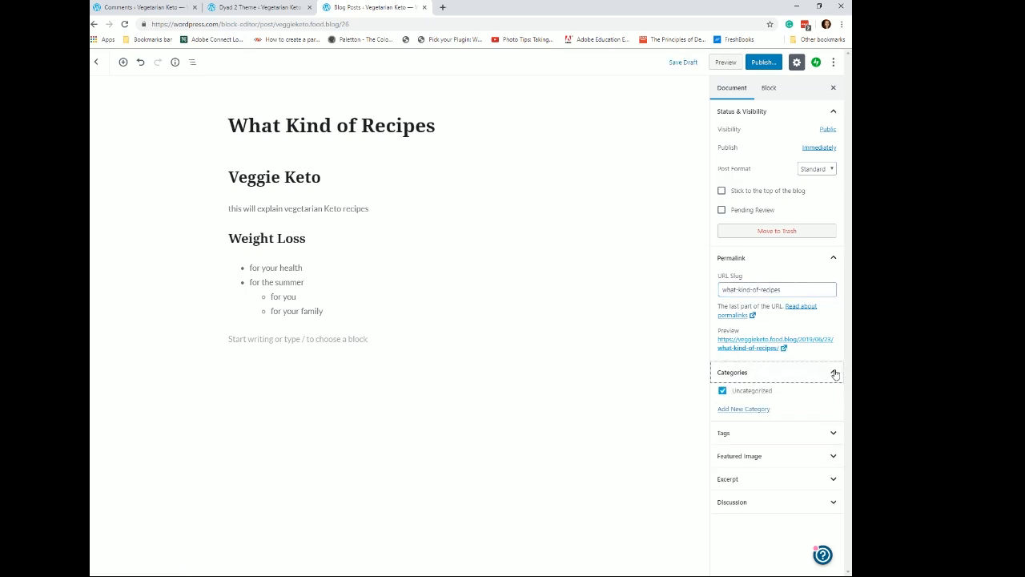
pyautogui.click(739, 410)
pyautogui.click(739, 439)
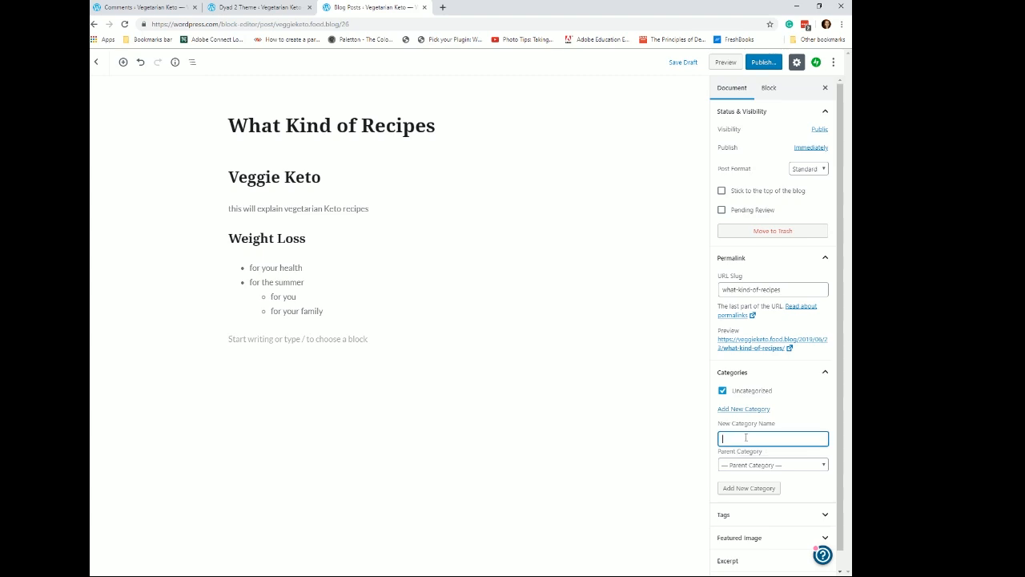
pyautogui.write('Recipes')
pyautogui.click(740, 491)
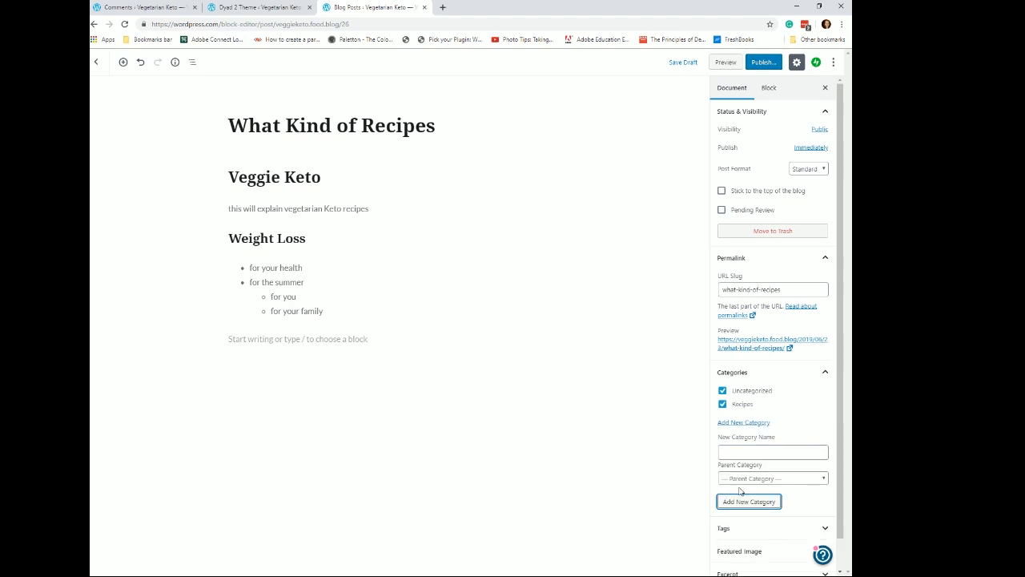
# - Uncheck Uncategorized and add a new category named Vegetarian
pyautogui.click(722, 393)
pyautogui.click(740, 452)
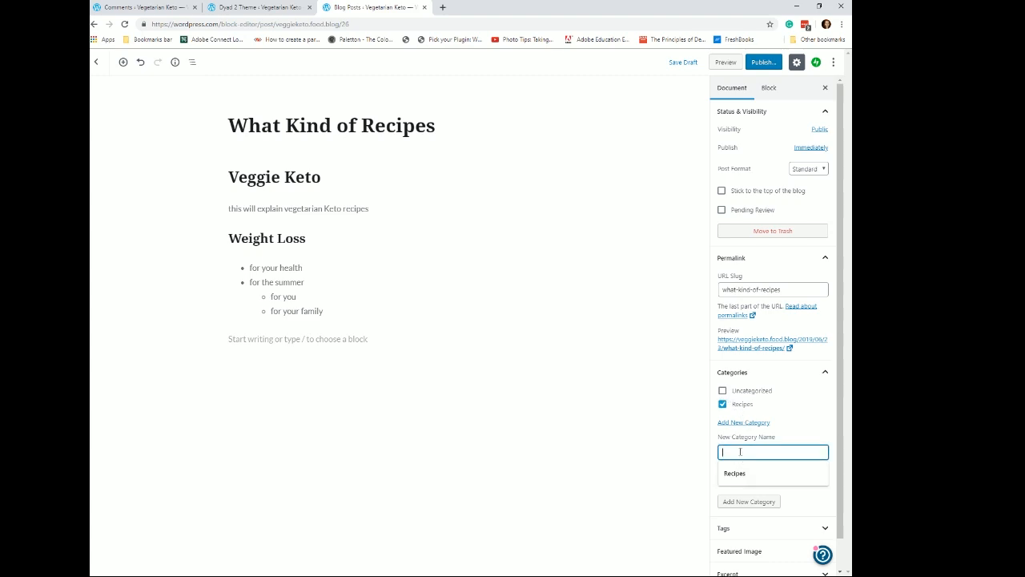
pyautogui.write('Veget')
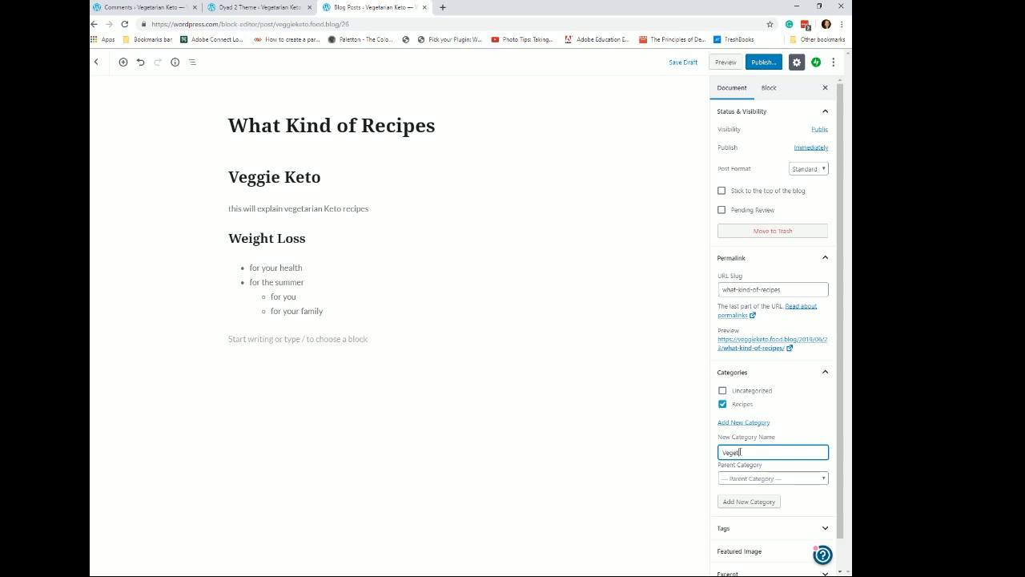
pyautogui.write('arian')
pyautogui.click(753, 505)
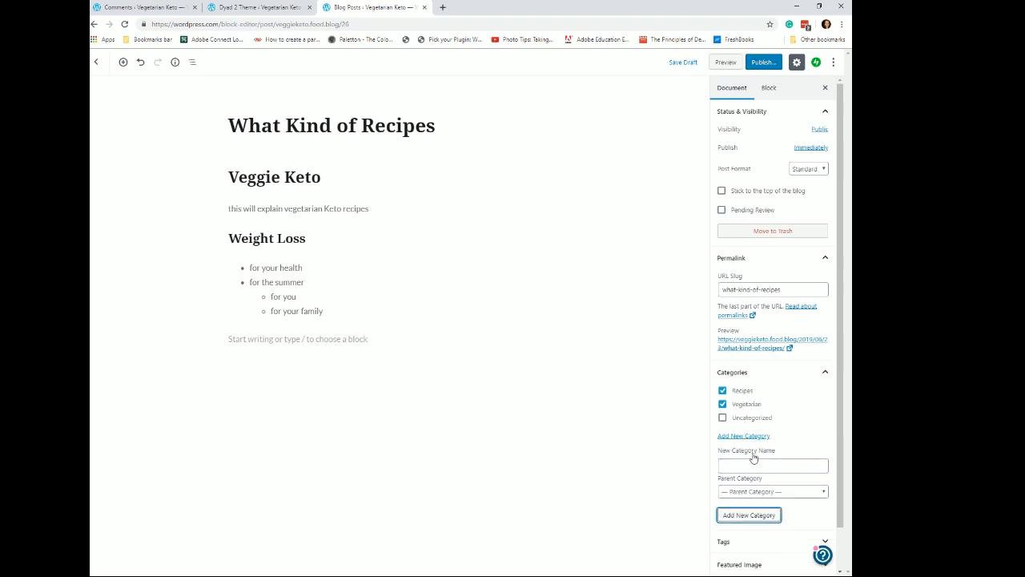
# - Add a new category named Keto to the post
pyautogui.scroll(-1, 762, 467)
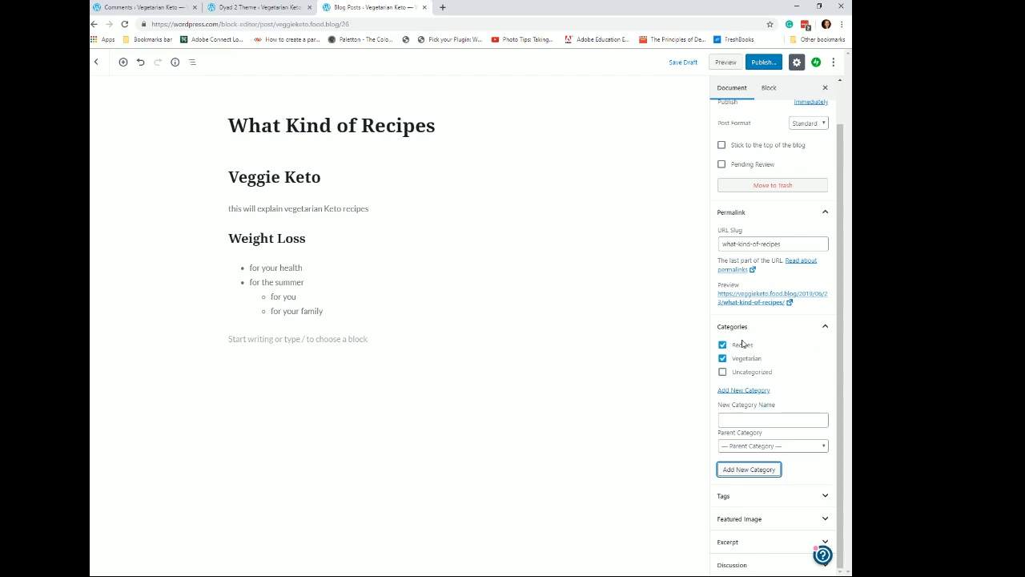
pyautogui.click(736, 422)
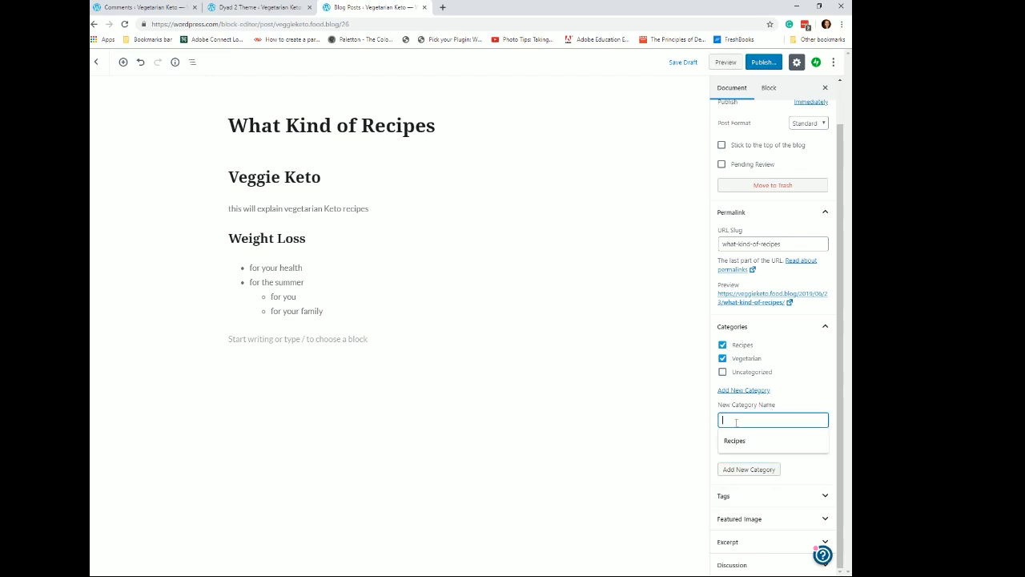
pyautogui.write('Keto')
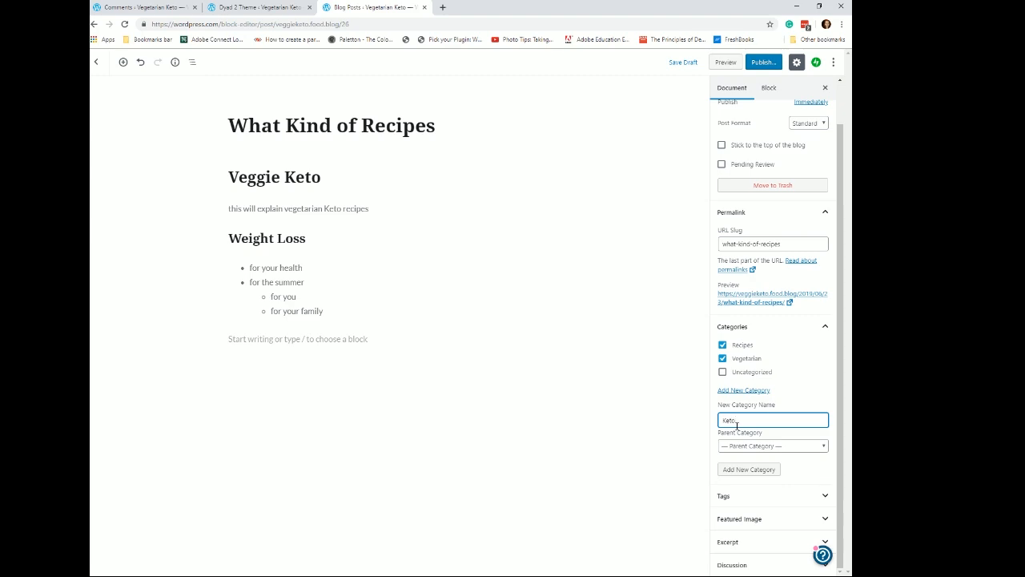
pyautogui.click(746, 471)
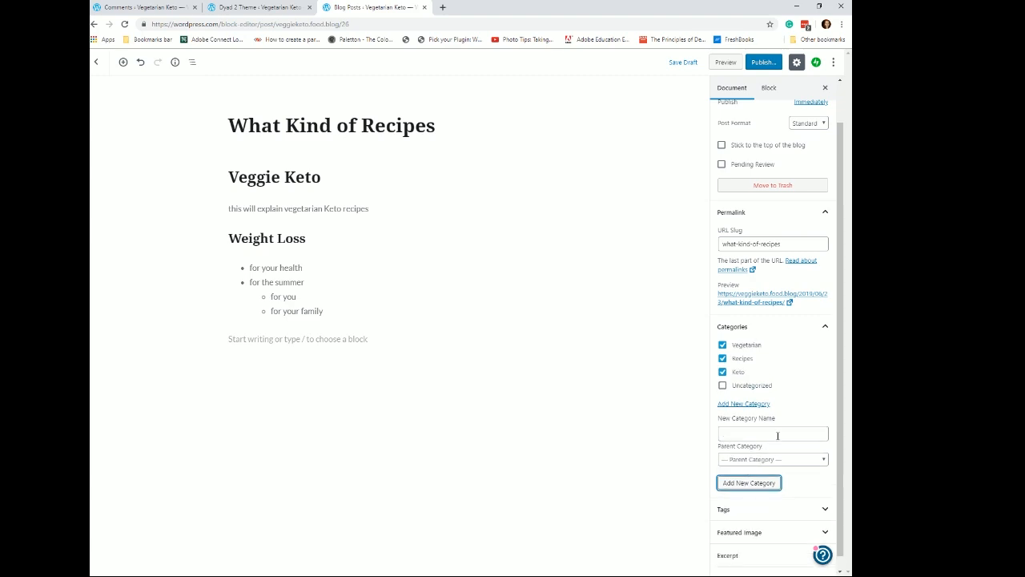
# - Add the tags keto information and vegetarian keto recipe to the post
pyautogui.click(825, 499)
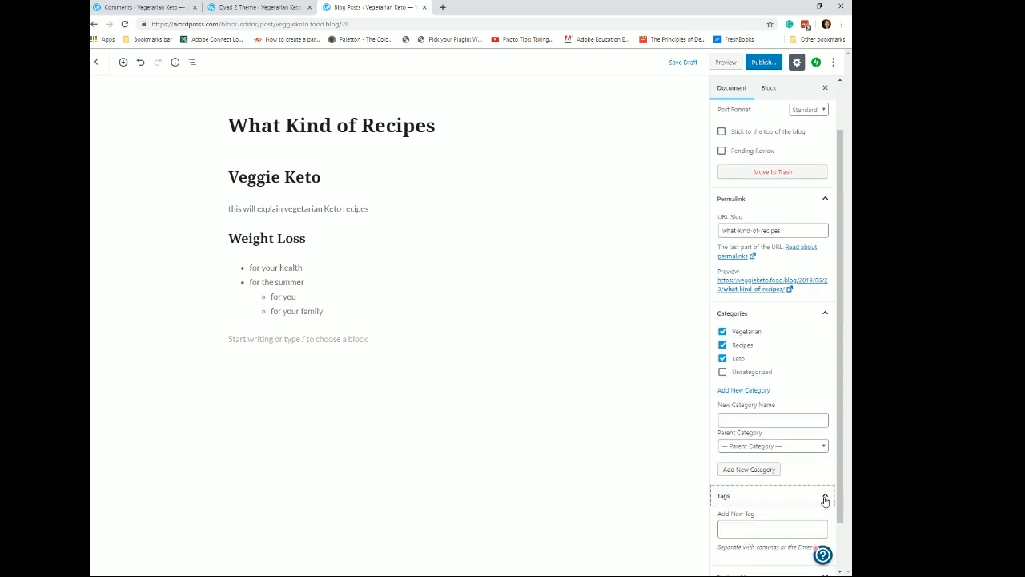
pyautogui.scroll(-2, 744, 464)
pyautogui.click(741, 473)
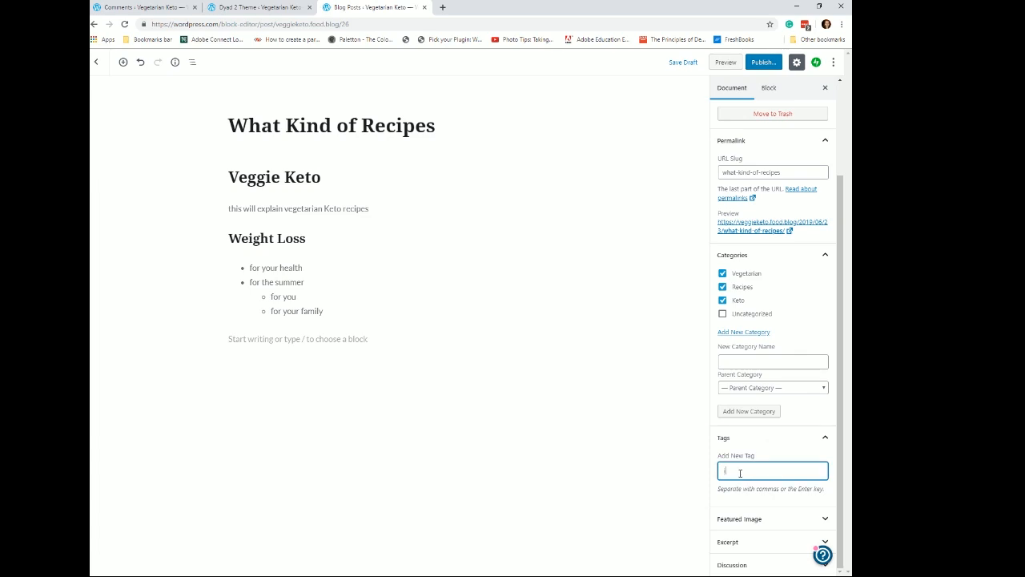
pyautogui.write('keto information')
pyautogui.press('Return')
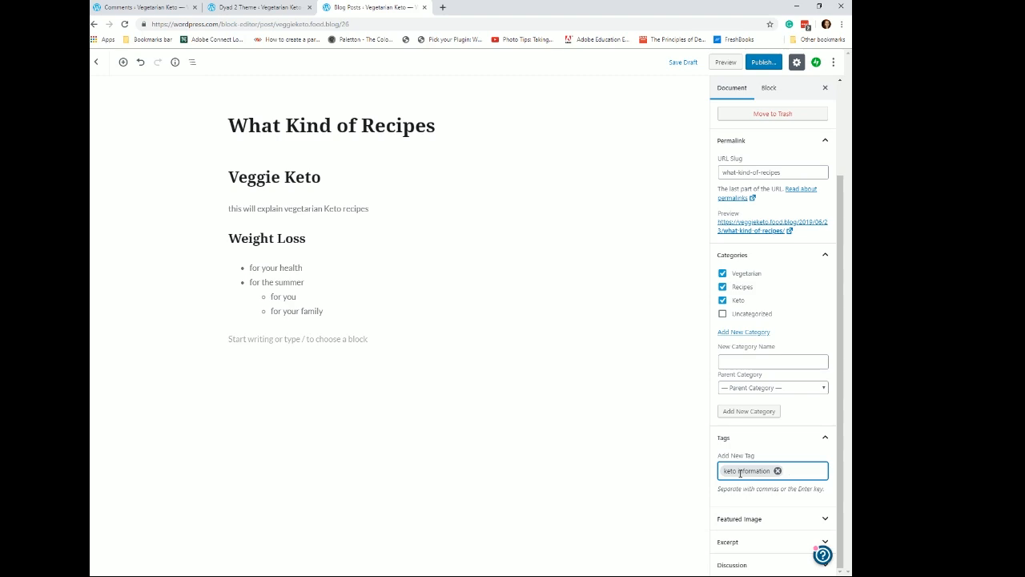
pyautogui.write('vegetarian keto')
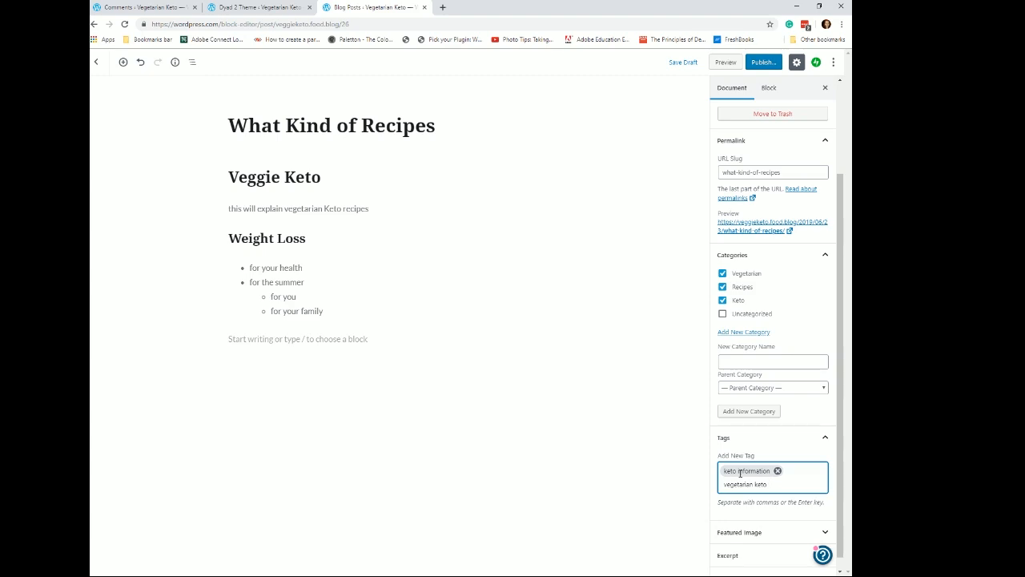
pyautogui.write('ec')
pyautogui.write('ipe')
pyautogui.press('Return')
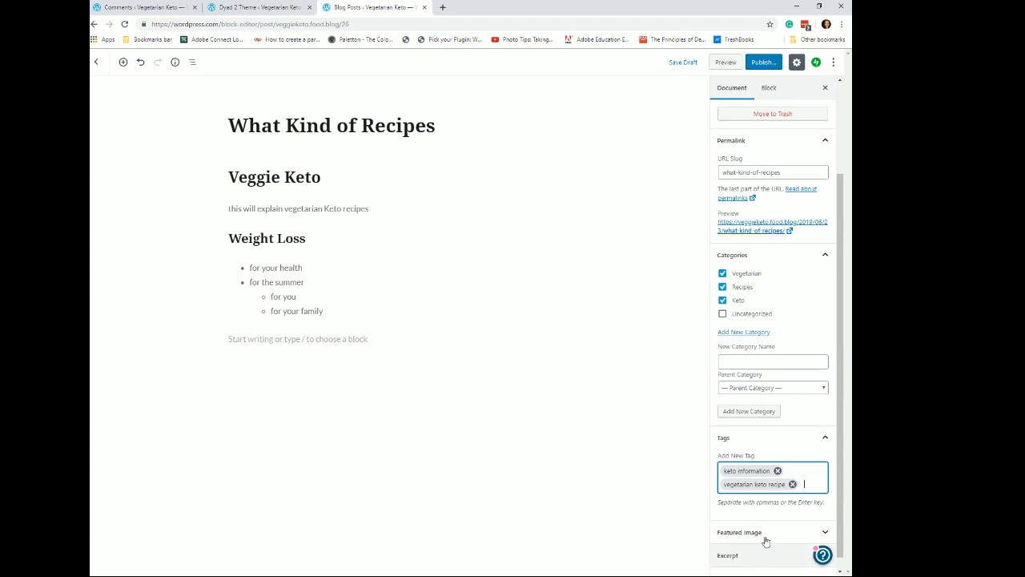
# - Expand the Discussion settings and collapse the other document settings sections
pyautogui.scroll(-1, 776, 524)
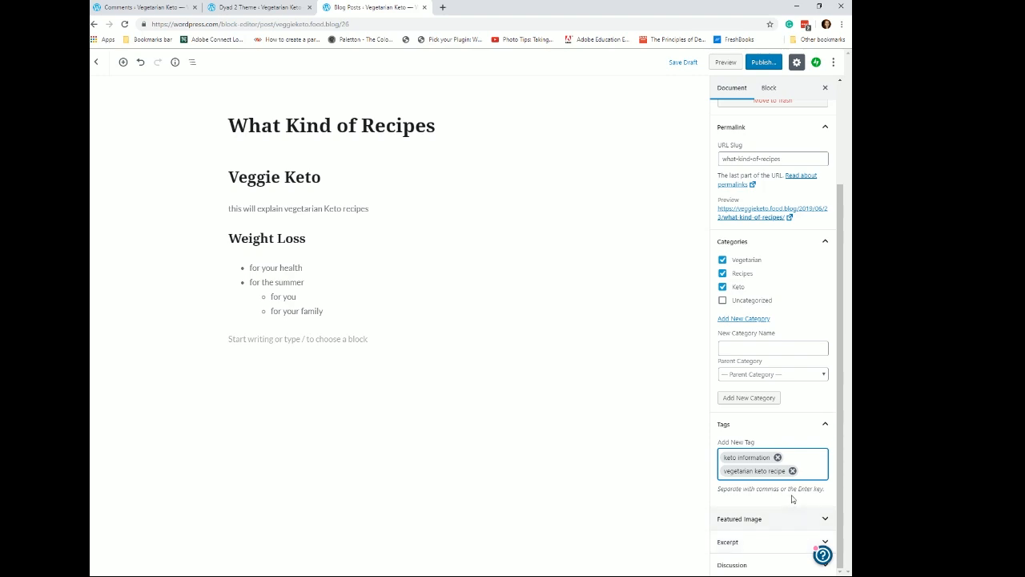
pyautogui.click(770, 566)
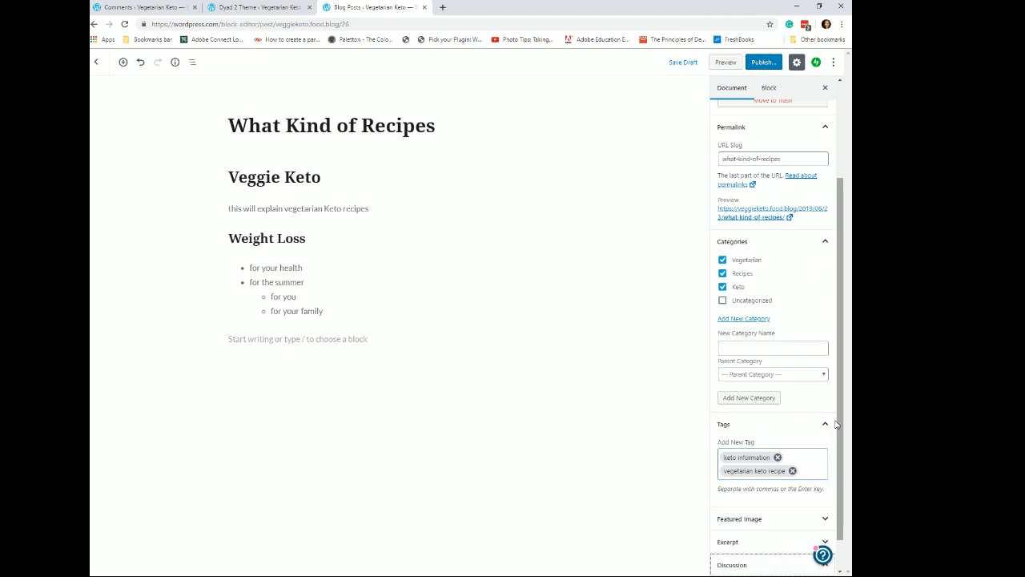
pyautogui.click(827, 424)
pyautogui.click(824, 273)
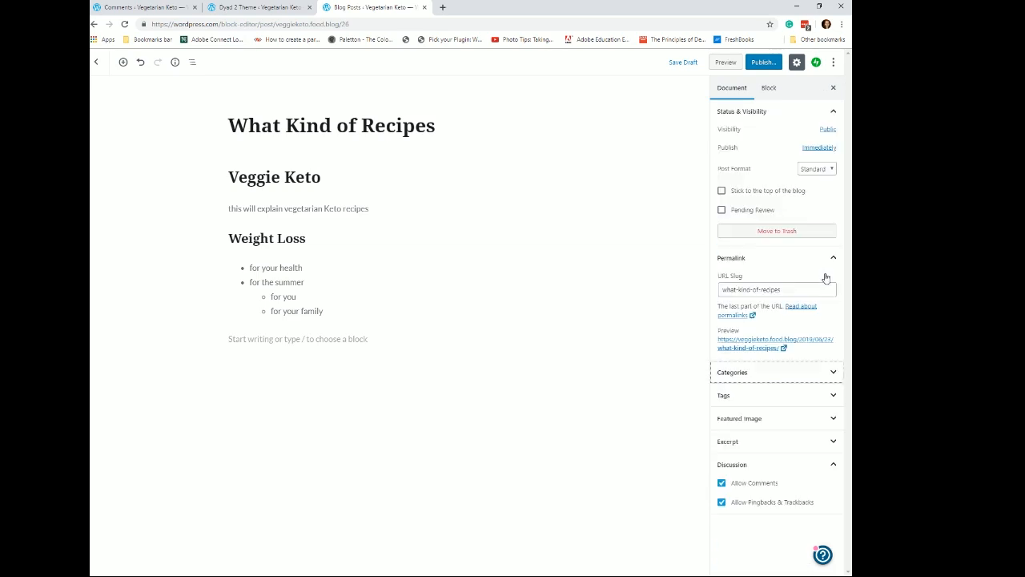
pyautogui.click(834, 112)
pyautogui.click(836, 134)
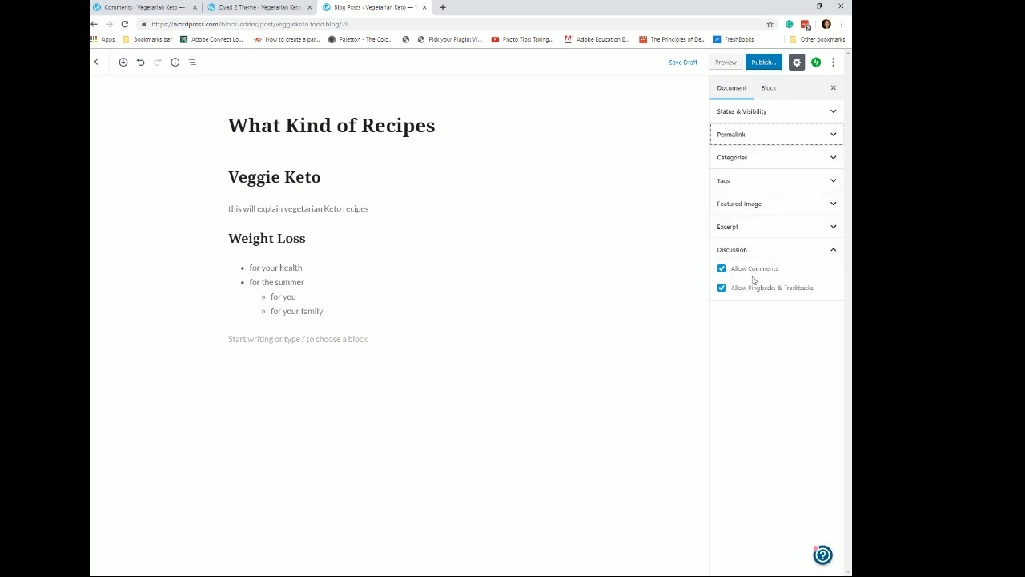
# - Publish the post and open the live post to review it
pyautogui.click(765, 62)
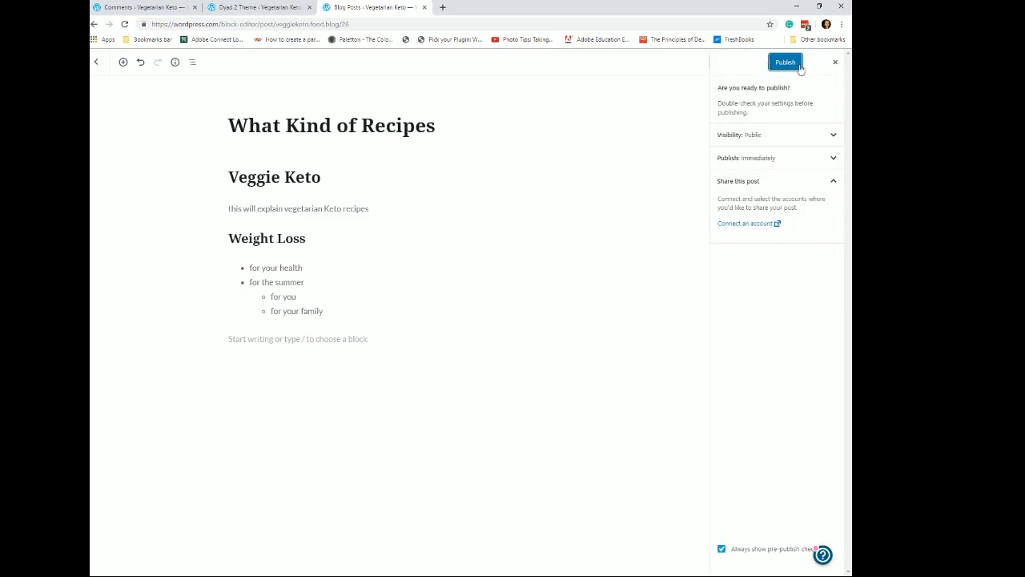
pyautogui.click(792, 63)
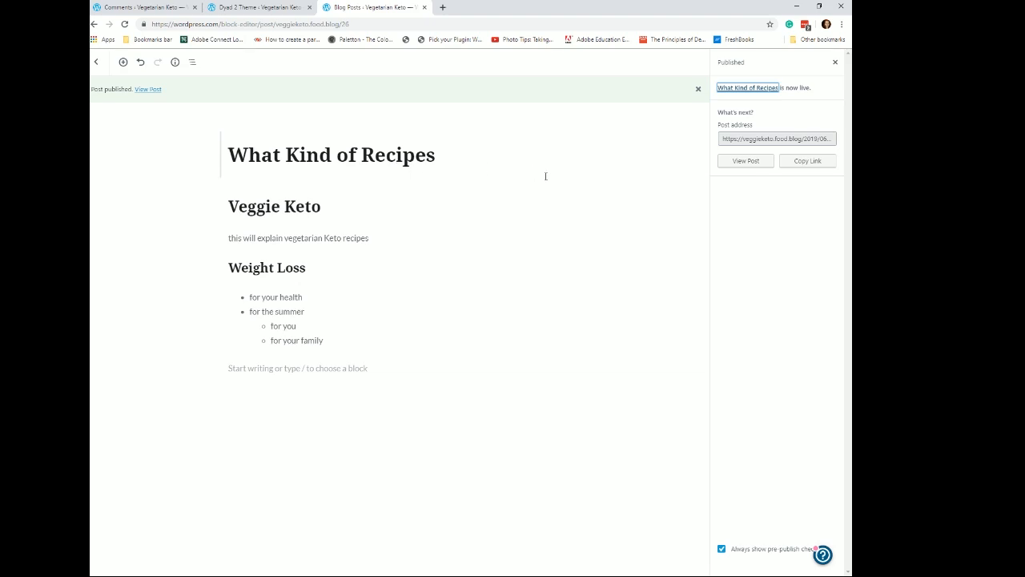
pyautogui.click(735, 165)
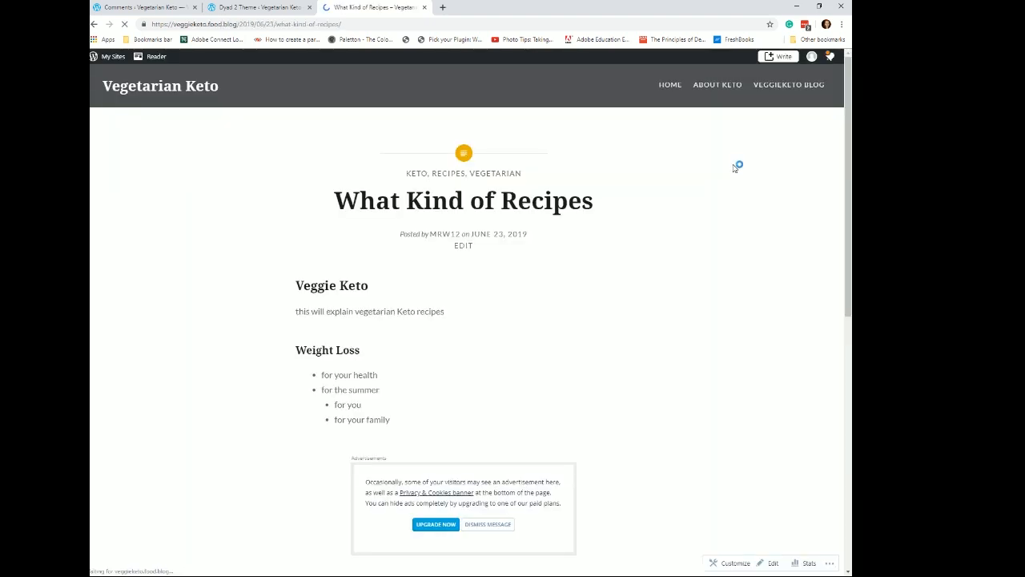
pyautogui.scroll(-3, 681, 200)
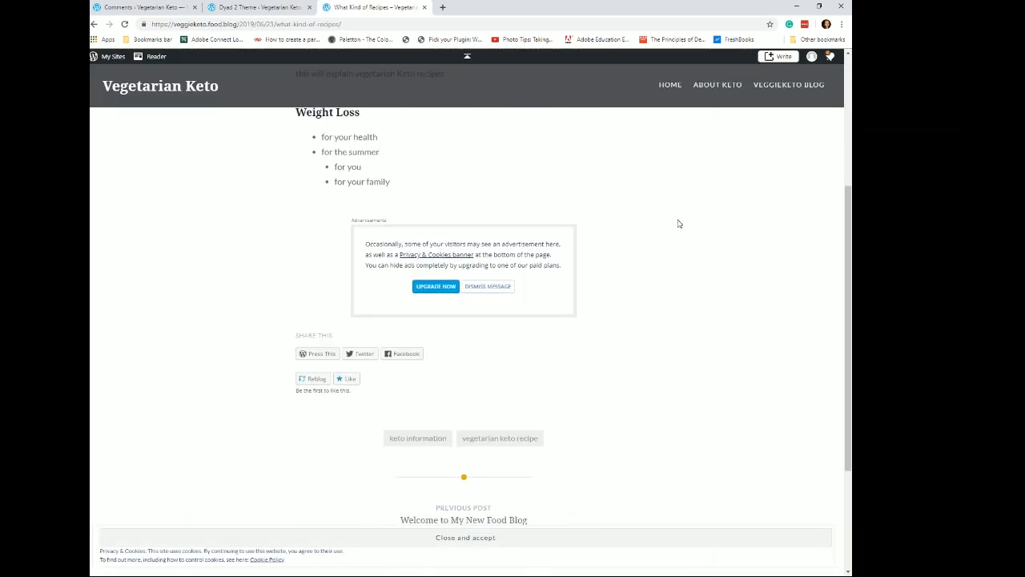
pyautogui.scroll(3, 678, 224)
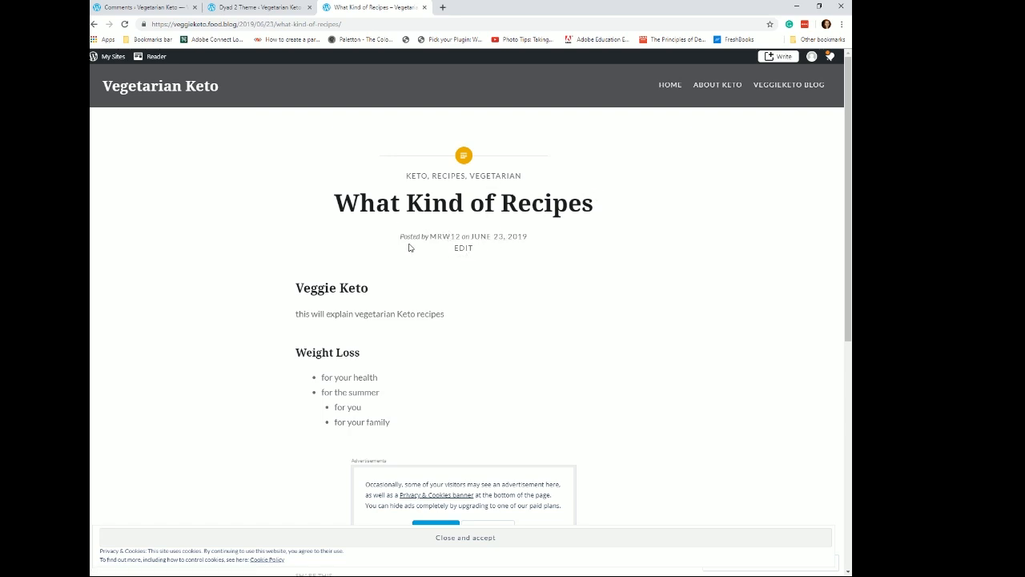
# - Return to editing the post and open the media library to set a featured image
pyautogui.click(462, 249)
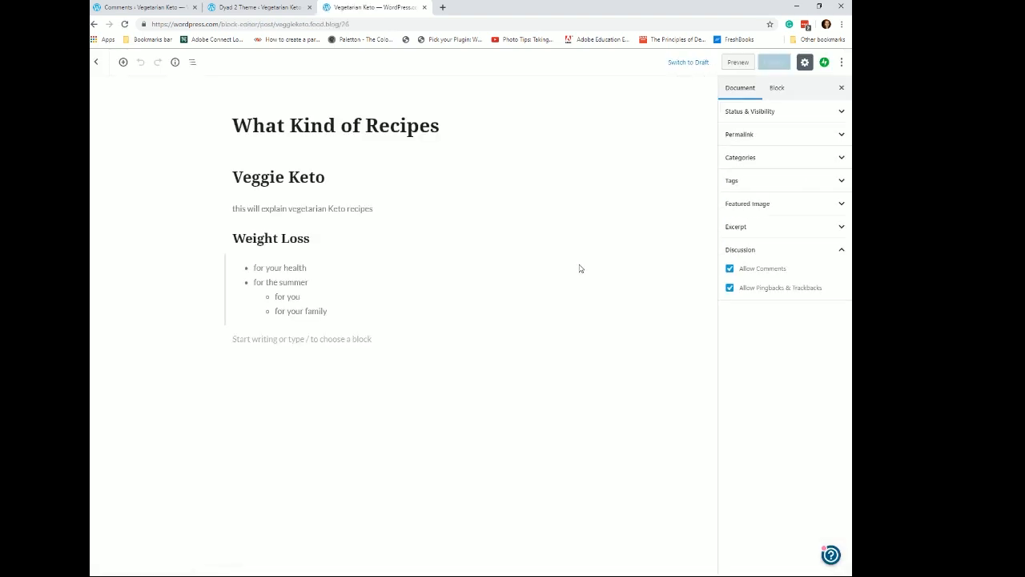
pyautogui.click(838, 205)
pyautogui.click(785, 227)
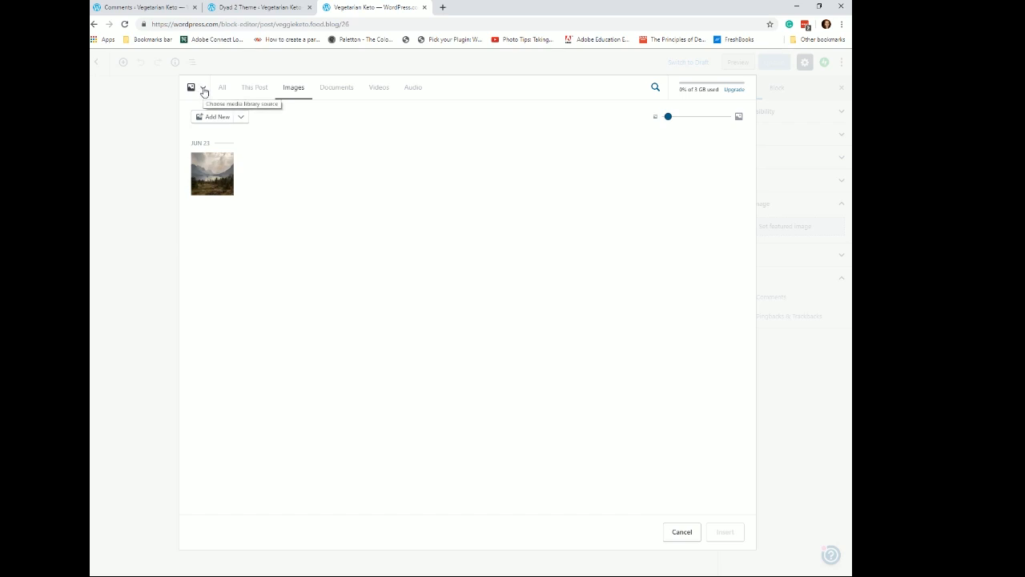
# - Explore the image upload options: uploading a local file and adding an image via URL
pyautogui.click(222, 119)
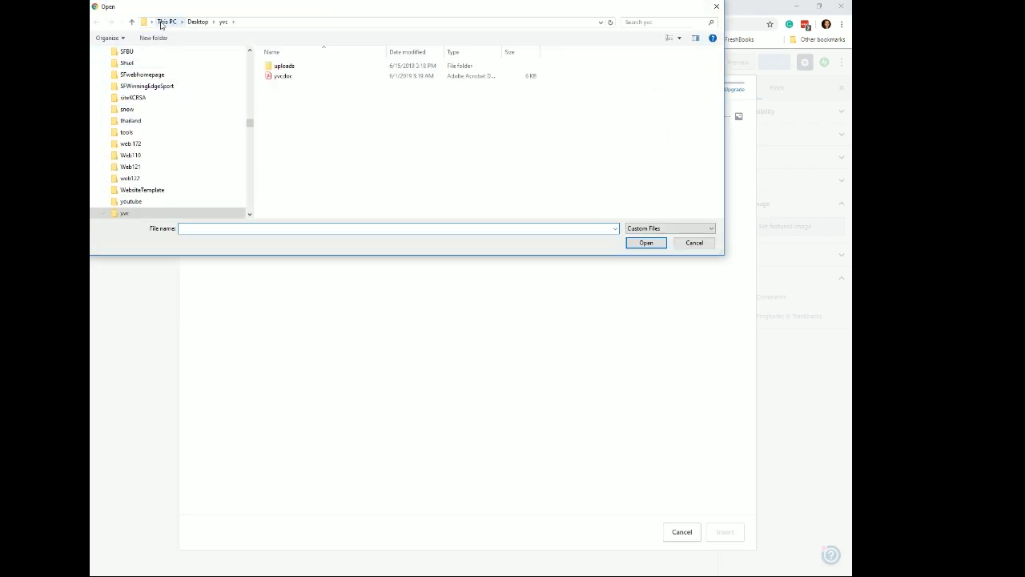
pyautogui.click(716, 7)
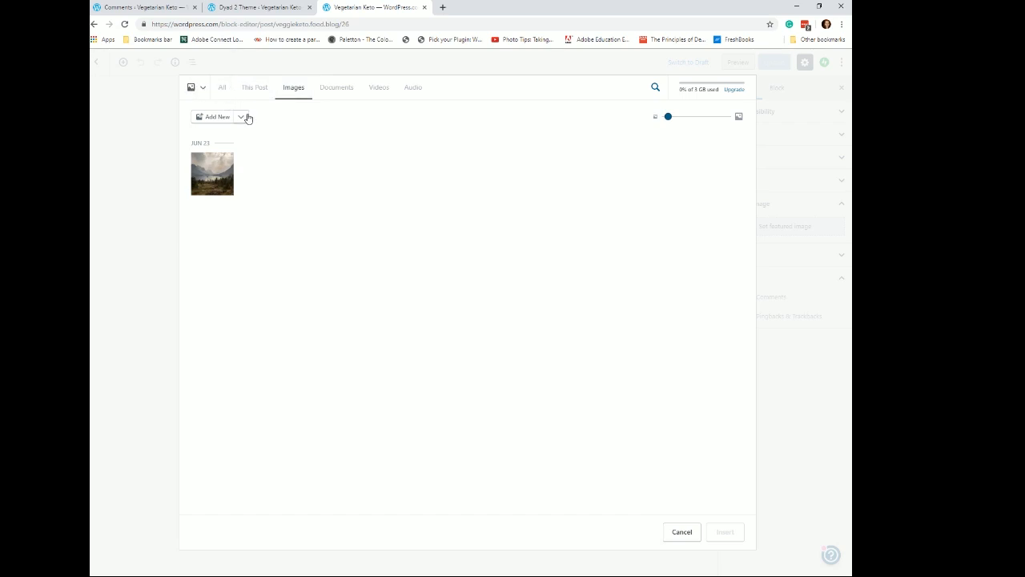
pyautogui.click(224, 166)
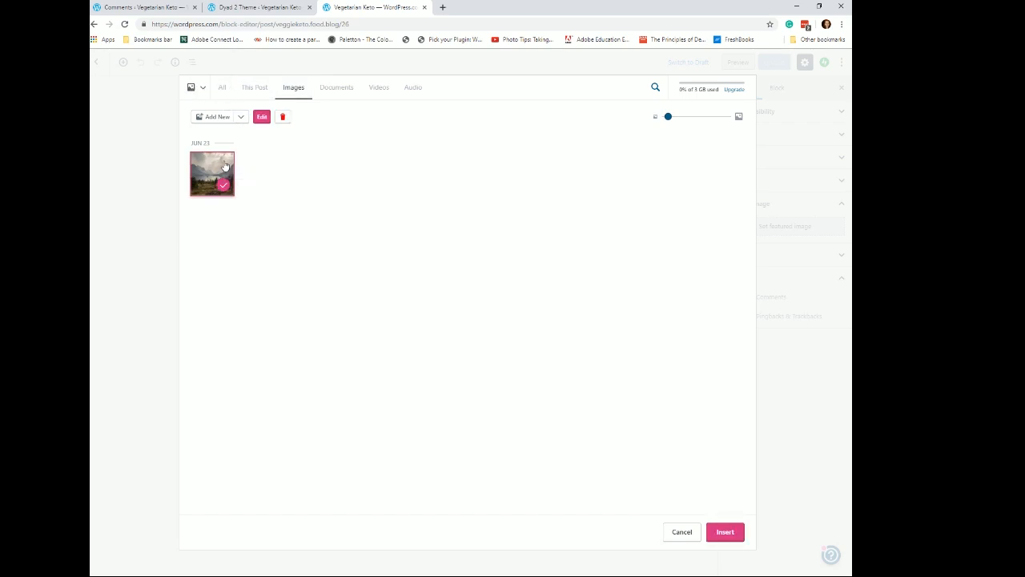
pyautogui.click(242, 117)
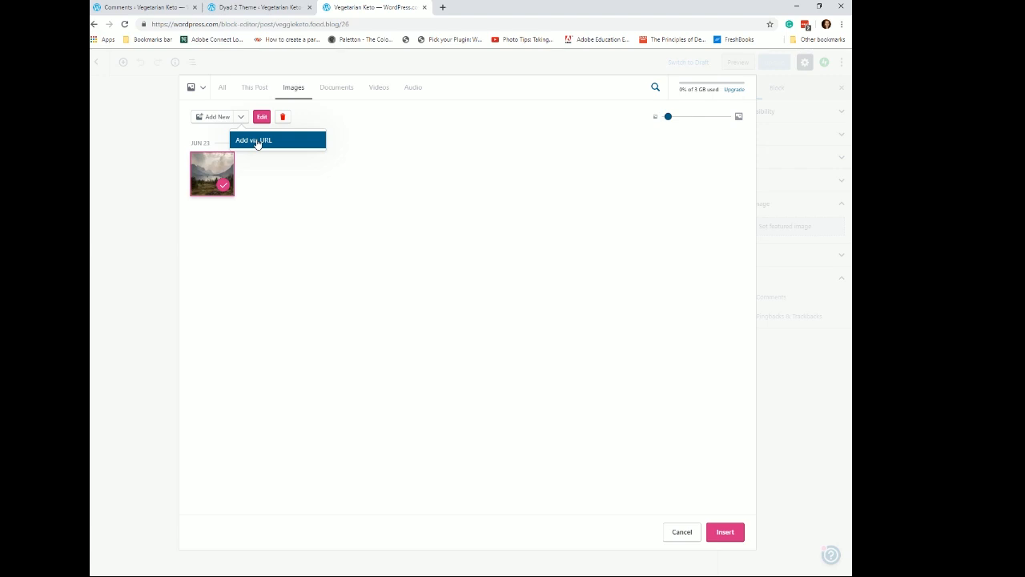
pyautogui.click(258, 143)
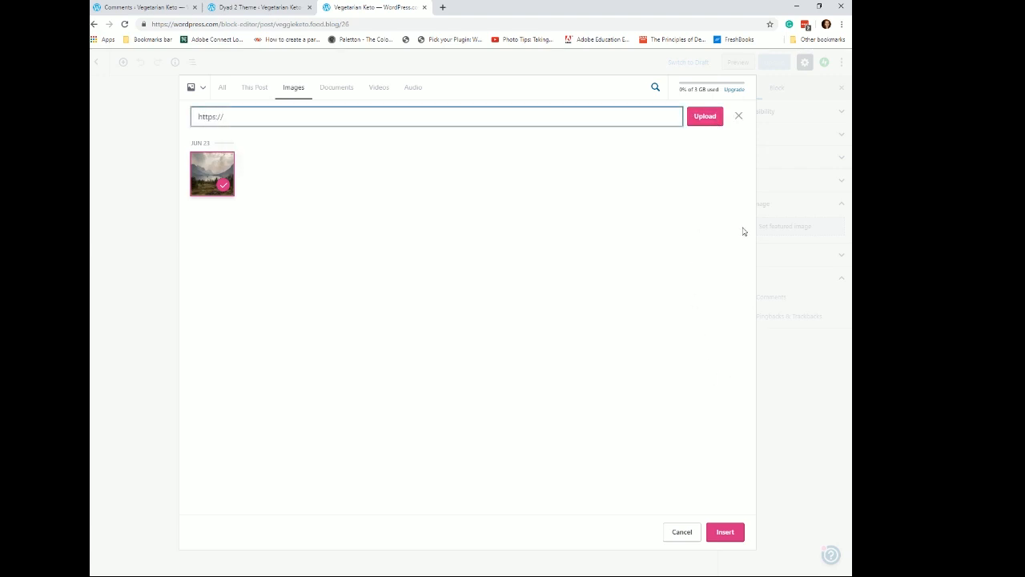
pyautogui.click(720, 120)
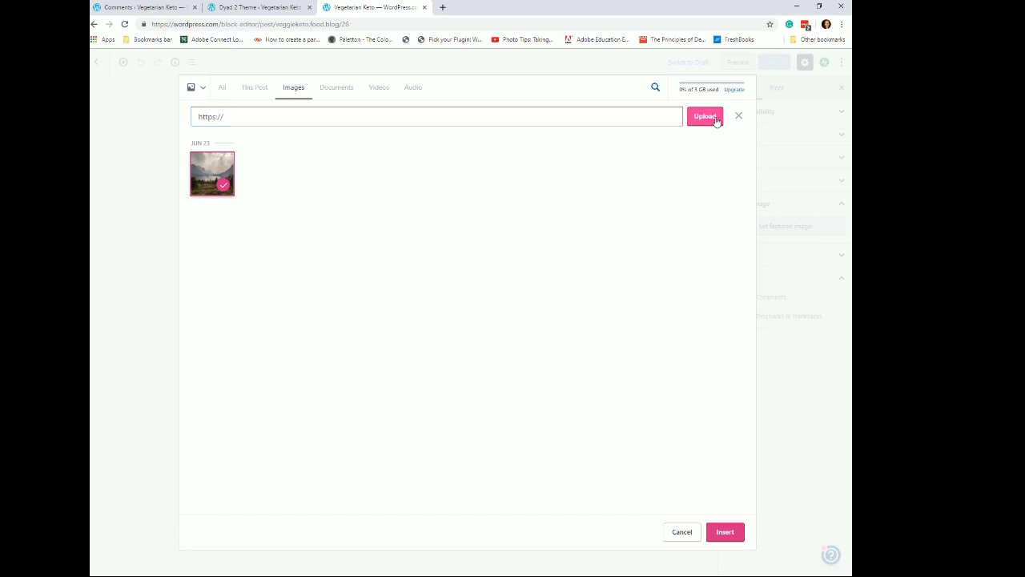
# - Switch the media source to the Free photo library to find a featured image
pyautogui.click(201, 89)
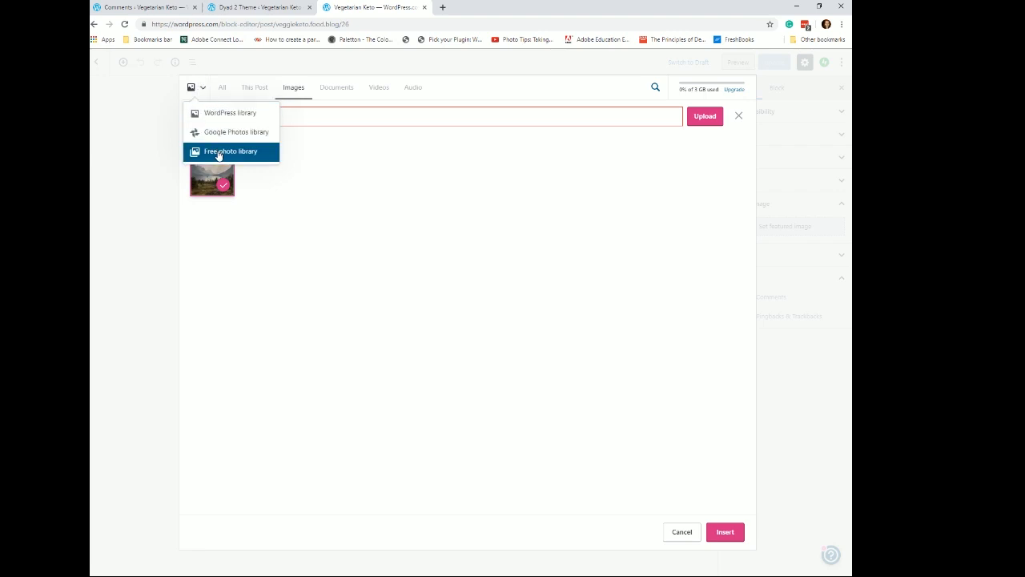
pyautogui.click(245, 156)
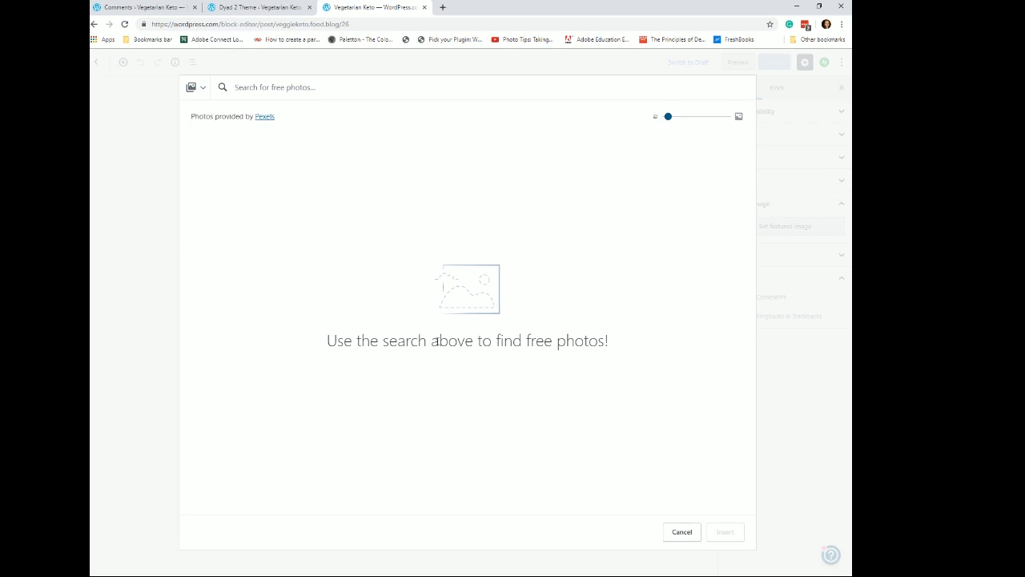
# - Search the free photo library for "vegetarian" and insert the first vegetable photo as the post's featured image
pyautogui.moveTo(384, 340); pyautogui.dragTo(582, 343)
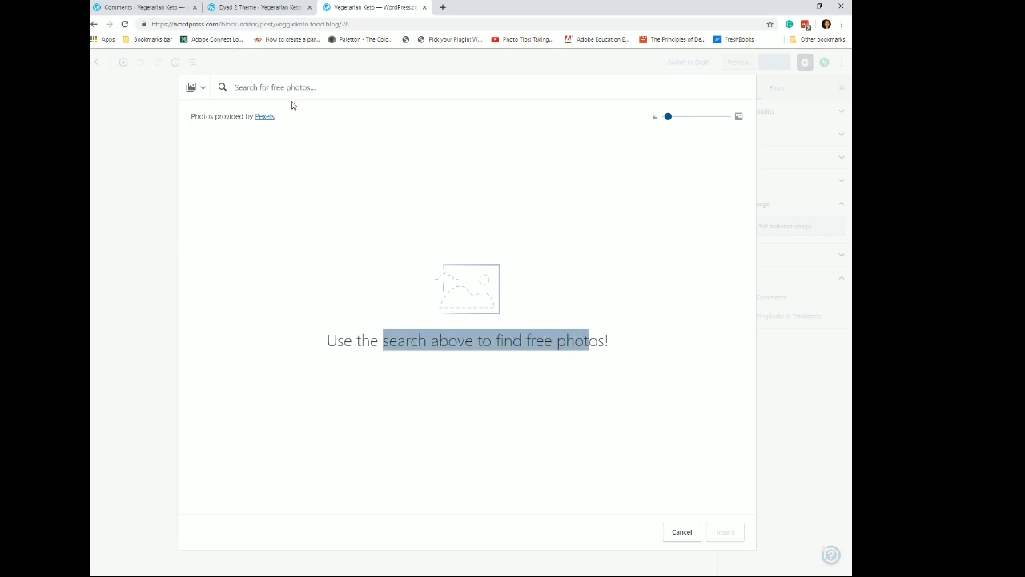
pyautogui.click(244, 89)
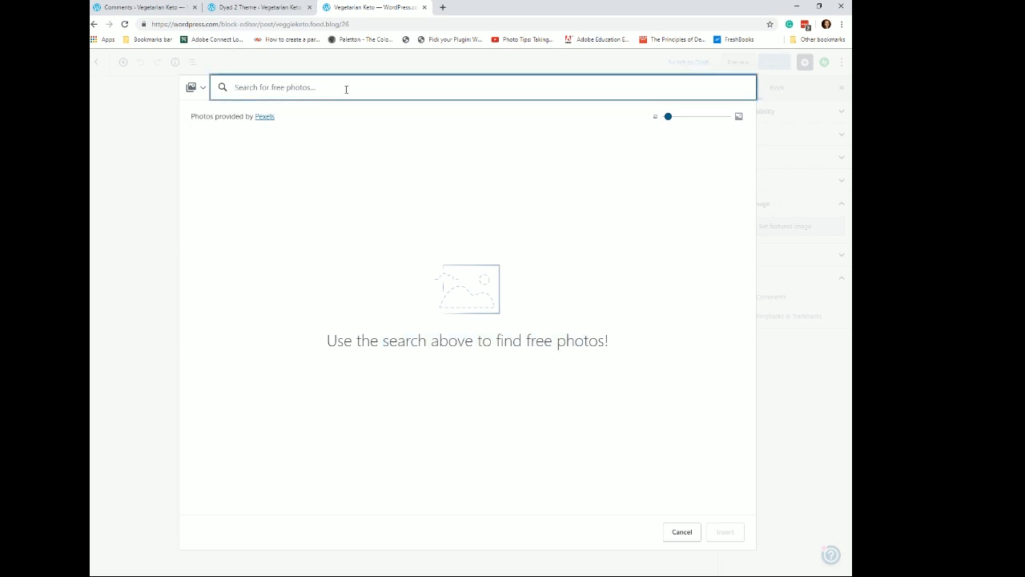
pyautogui.write('veg')
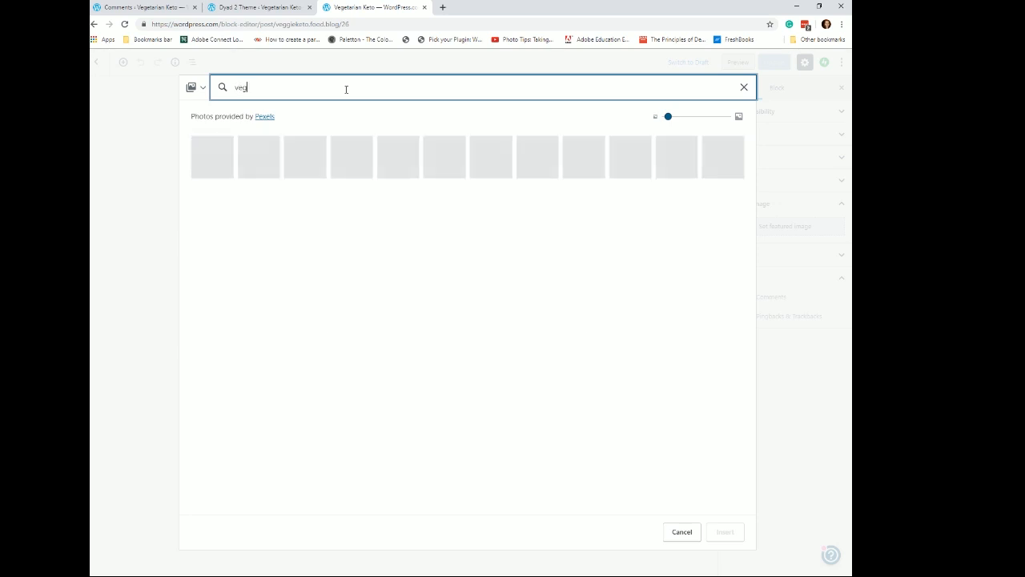
pyautogui.write('etarian')
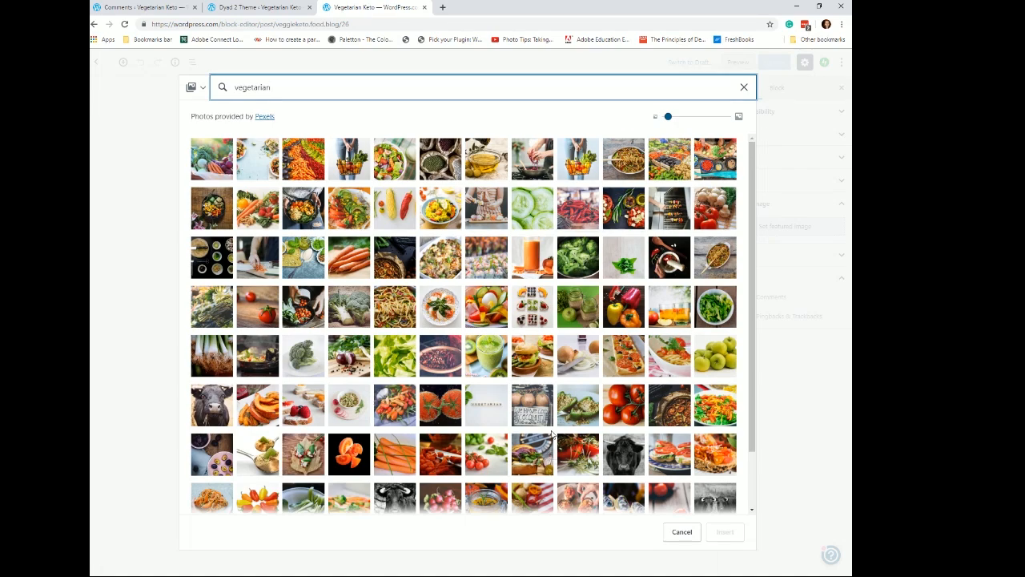
pyautogui.click(213, 168)
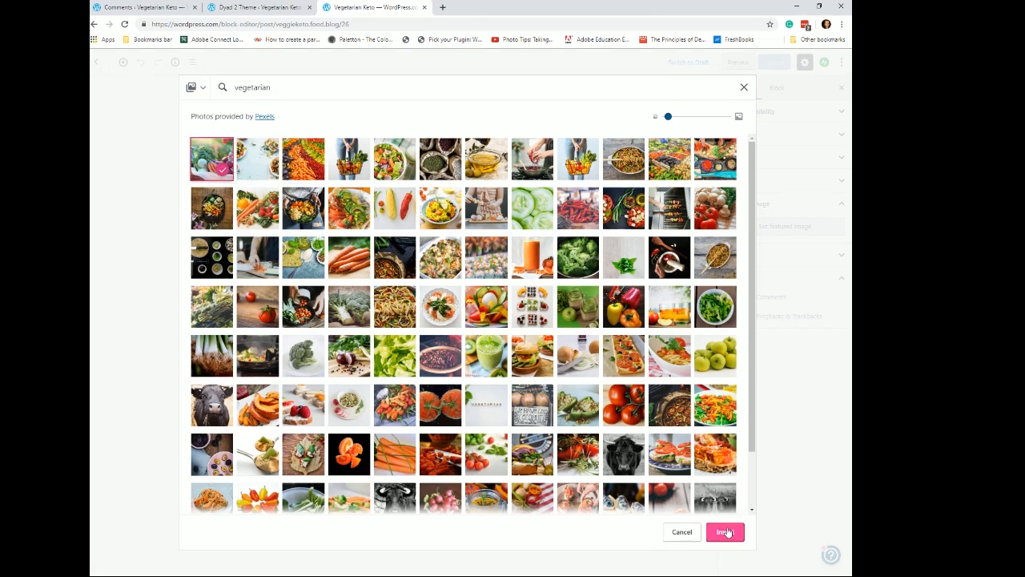
pyautogui.click(726, 531)
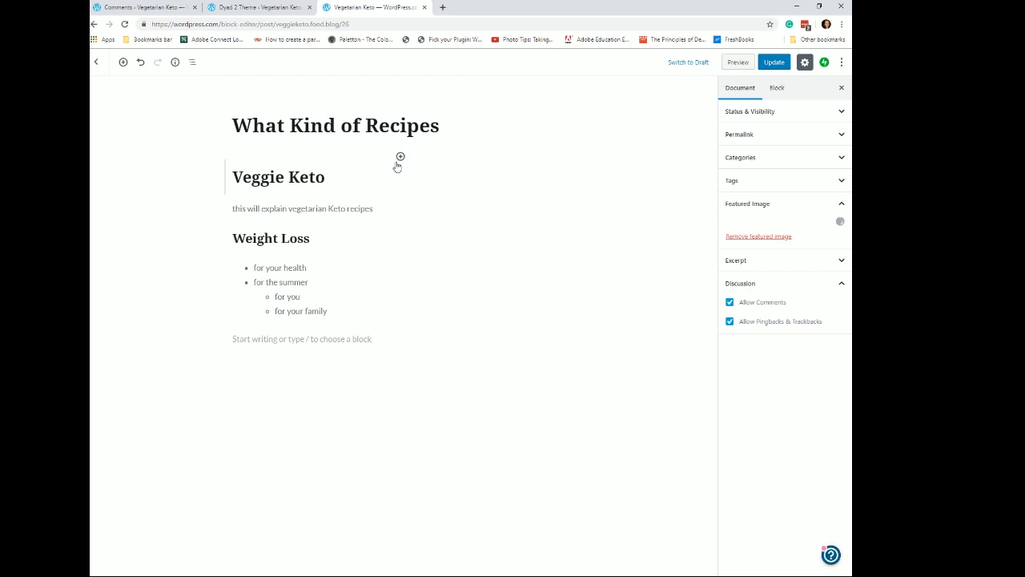
# - Insert an Image block between the intro paragraph and the Weight Loss heading
pyautogui.click(400, 221)
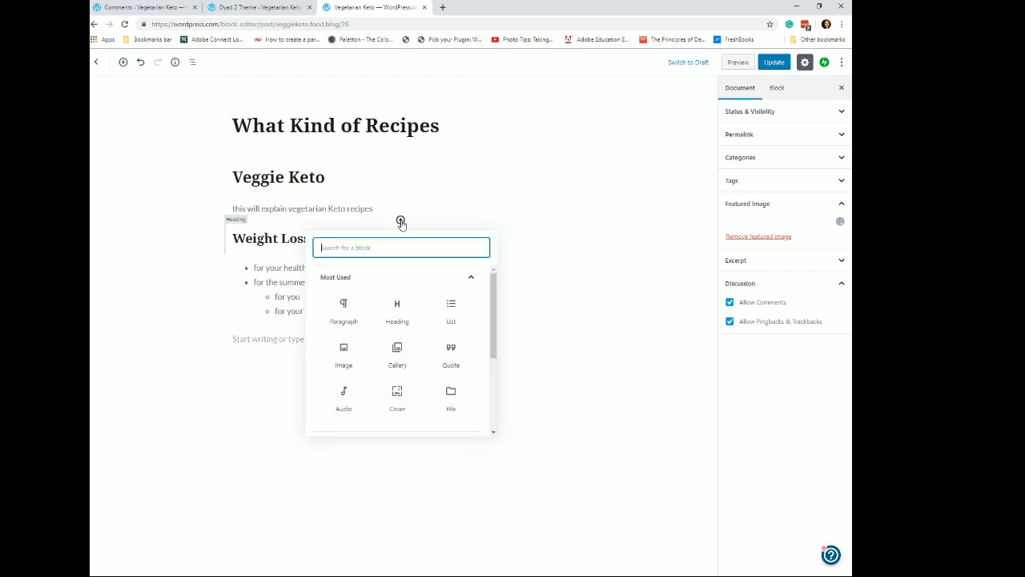
pyautogui.click(343, 352)
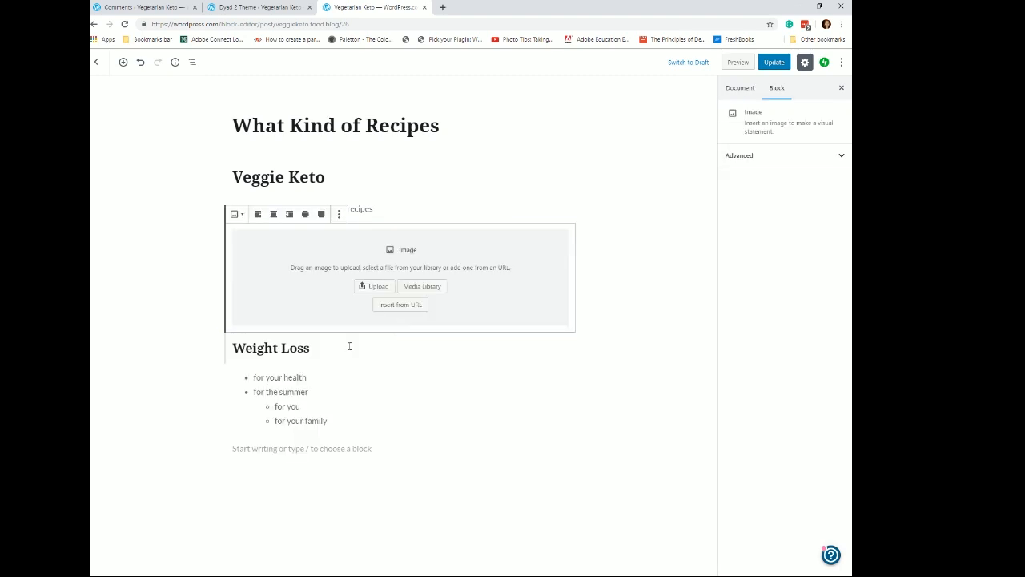
# - Examine the image block's transform options and its more-options menu
pyautogui.click(243, 217)
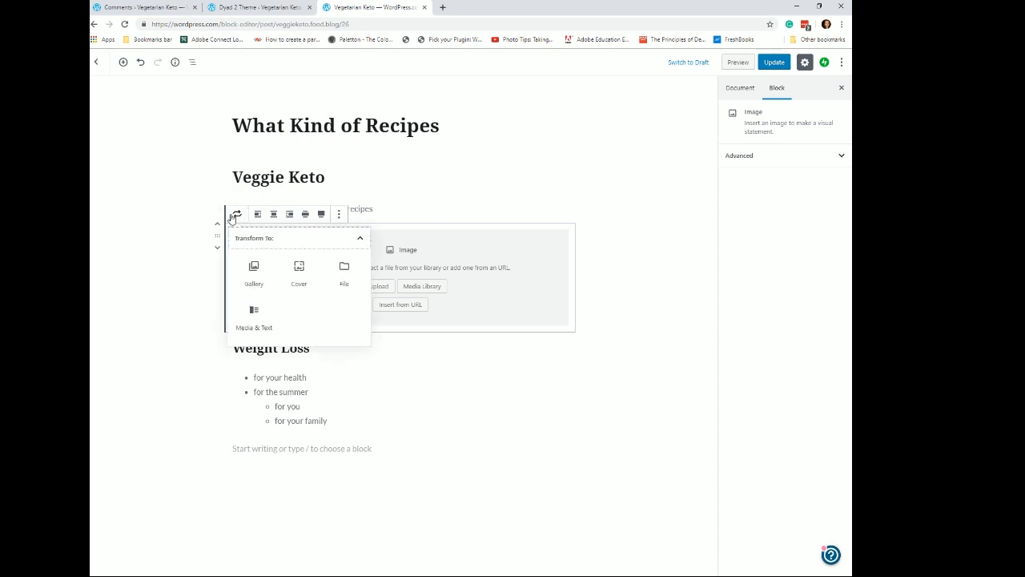
pyautogui.click(483, 297)
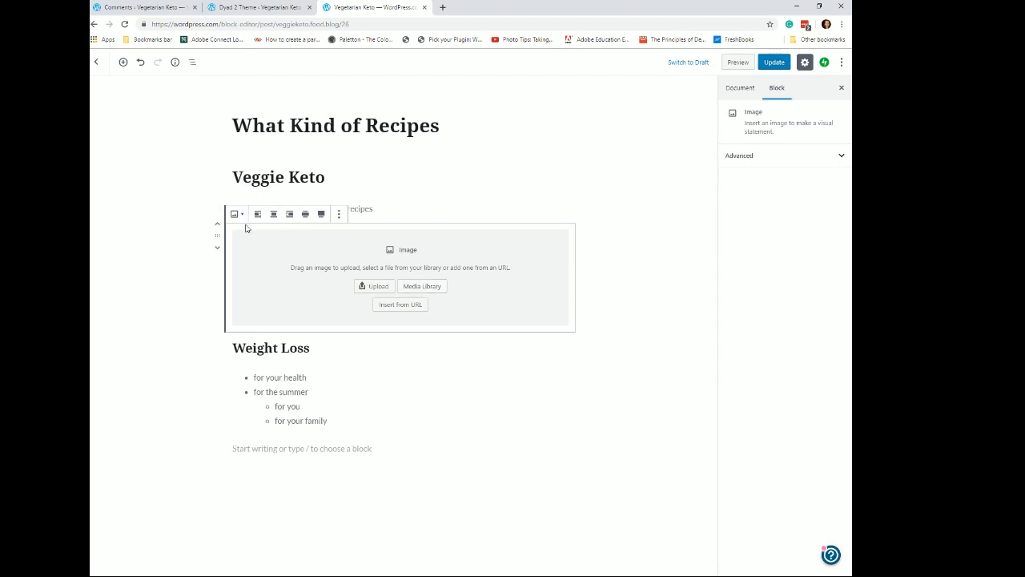
pyautogui.click(339, 215)
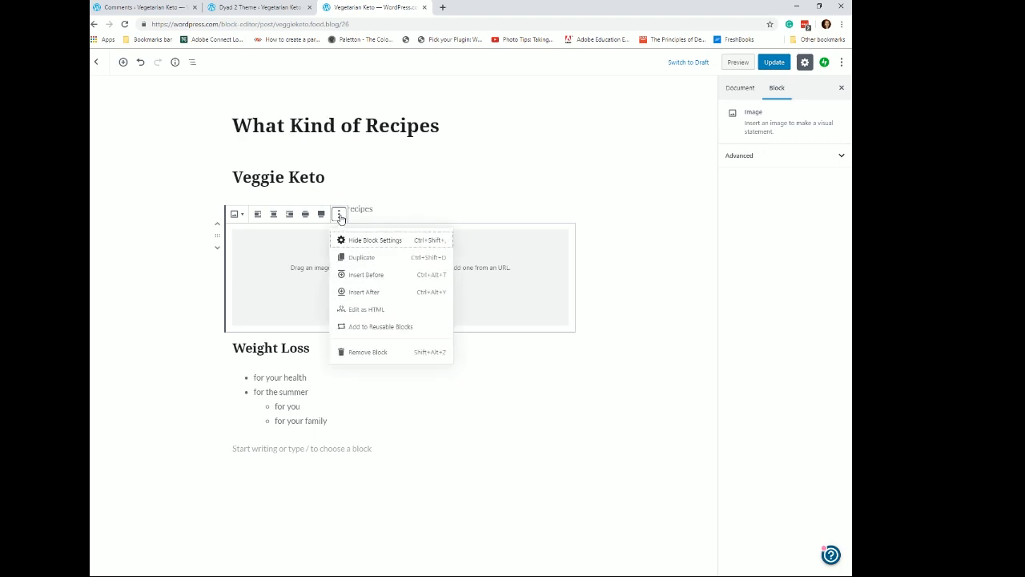
pyautogui.click(496, 272)
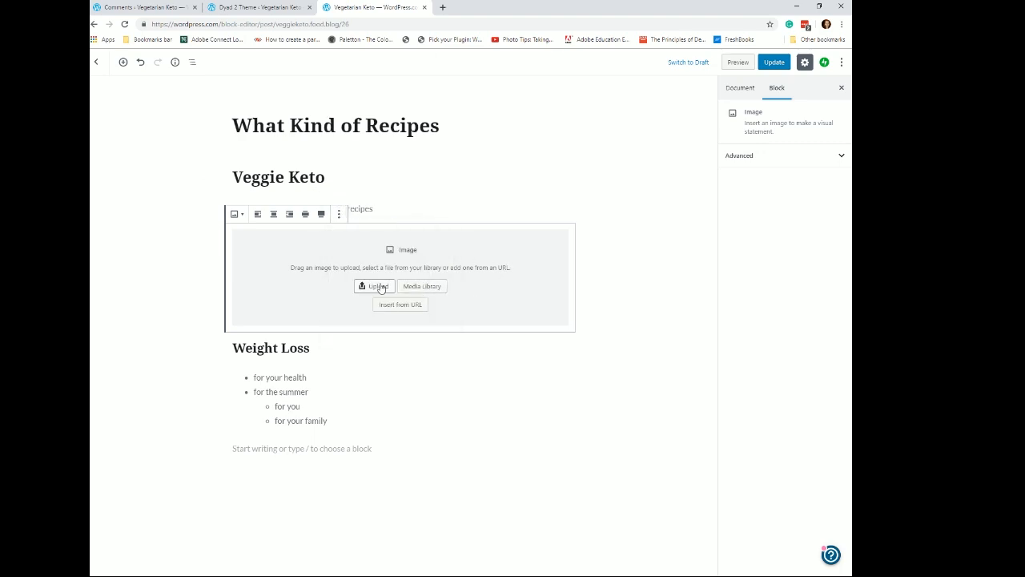
# - From the media library, switch to the Free photo library, search for "veggie" and insert a vegetable photo into the block
pyautogui.click(419, 288)
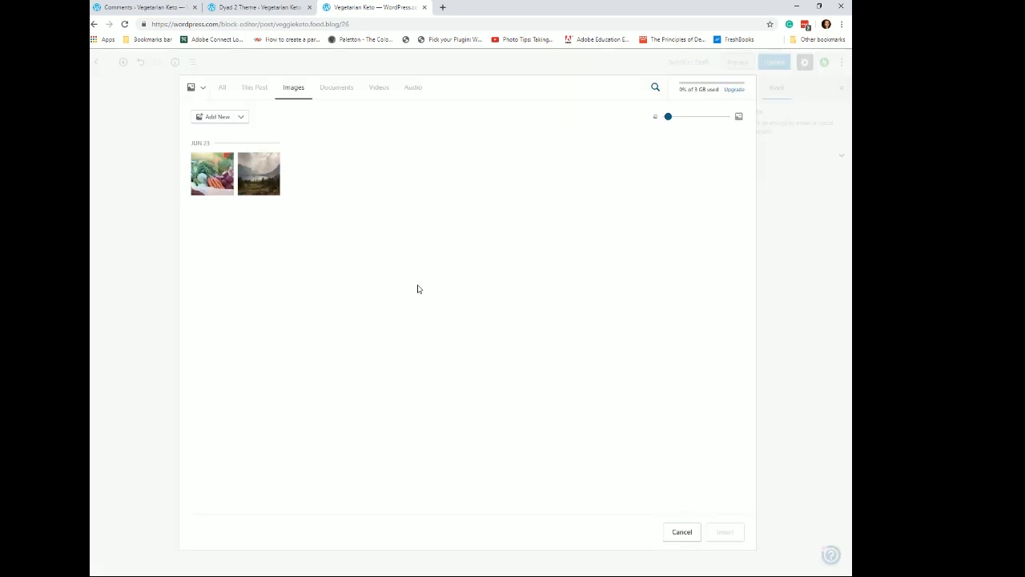
pyautogui.click(202, 88)
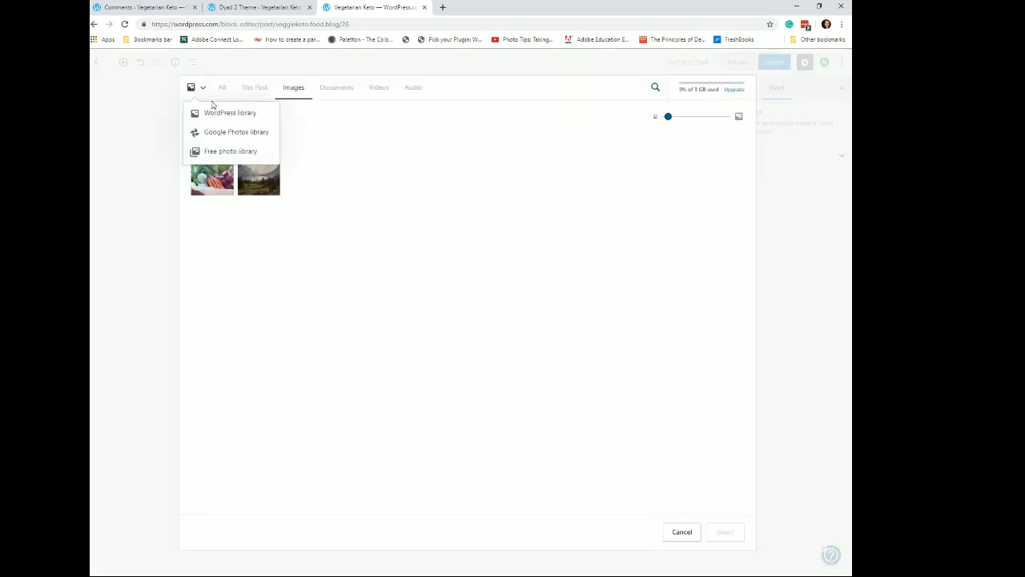
pyautogui.click(226, 140)
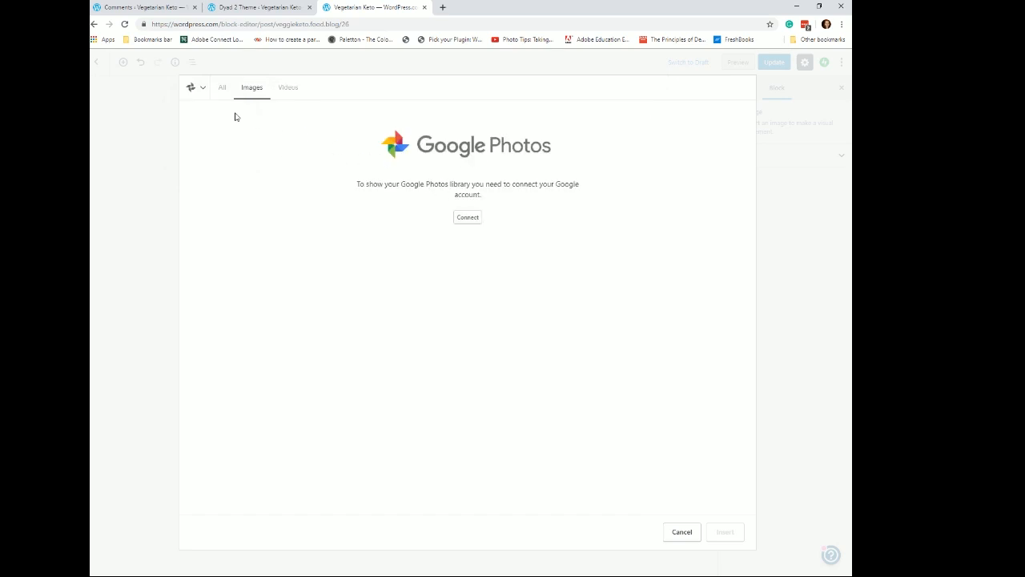
pyautogui.click(200, 88)
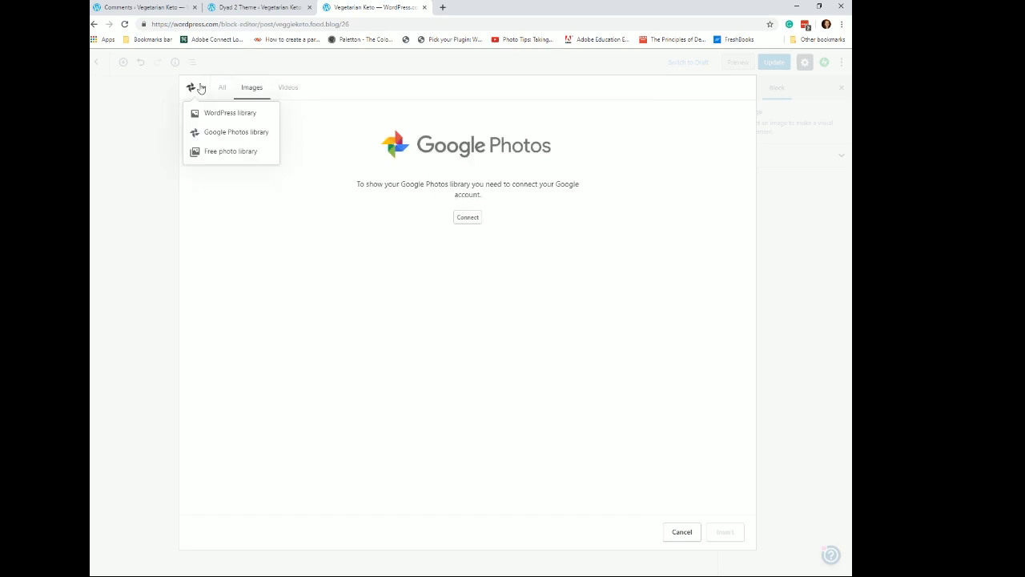
pyautogui.click(211, 152)
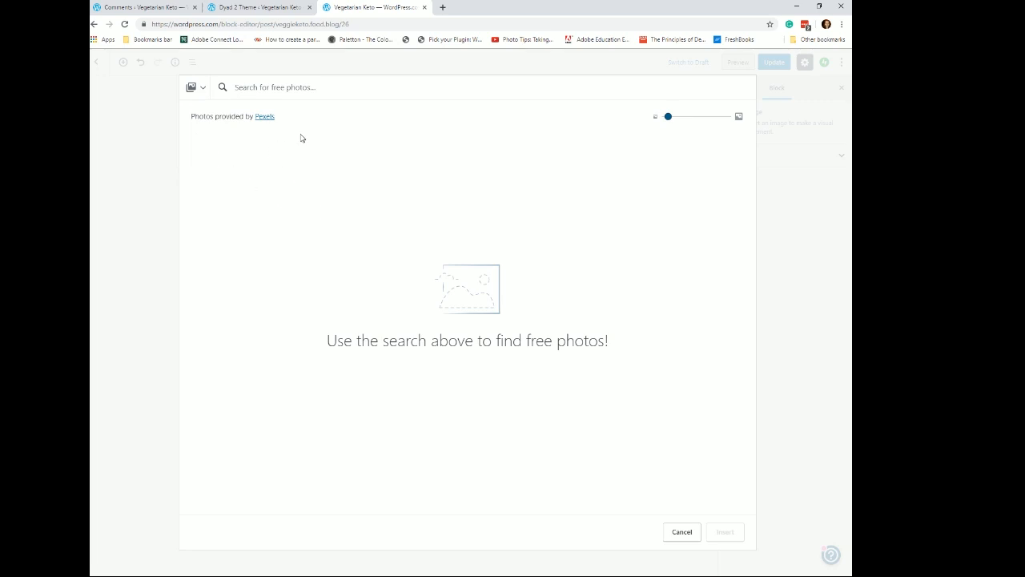
pyautogui.click(283, 87)
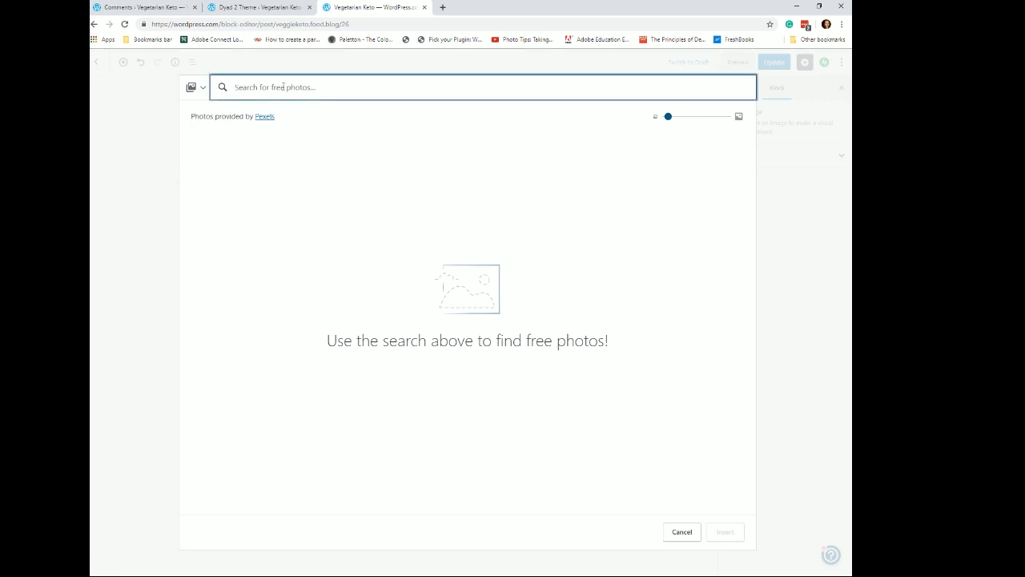
pyautogui.write('ve')
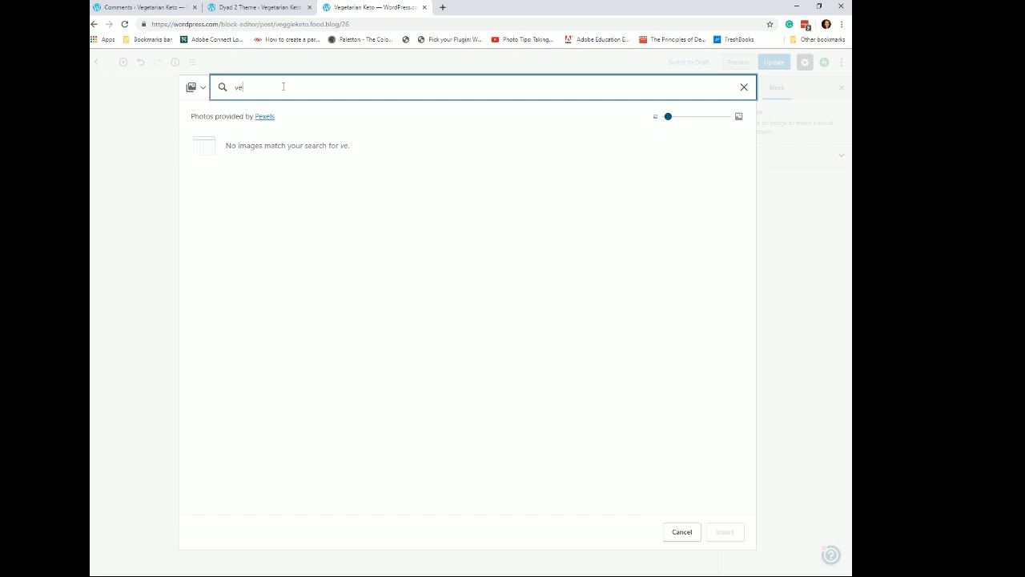
pyautogui.write('ggie')
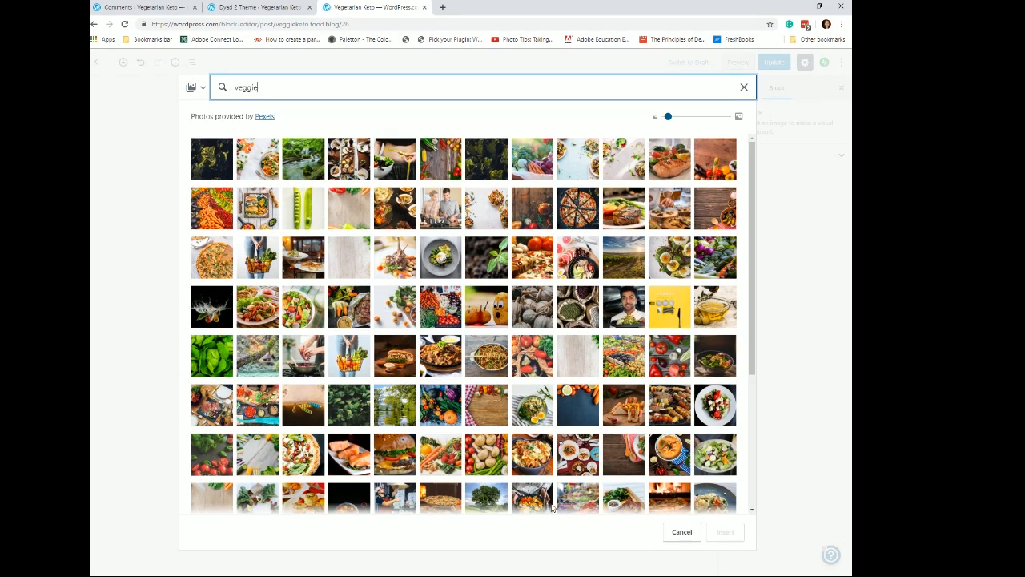
pyautogui.click(487, 453)
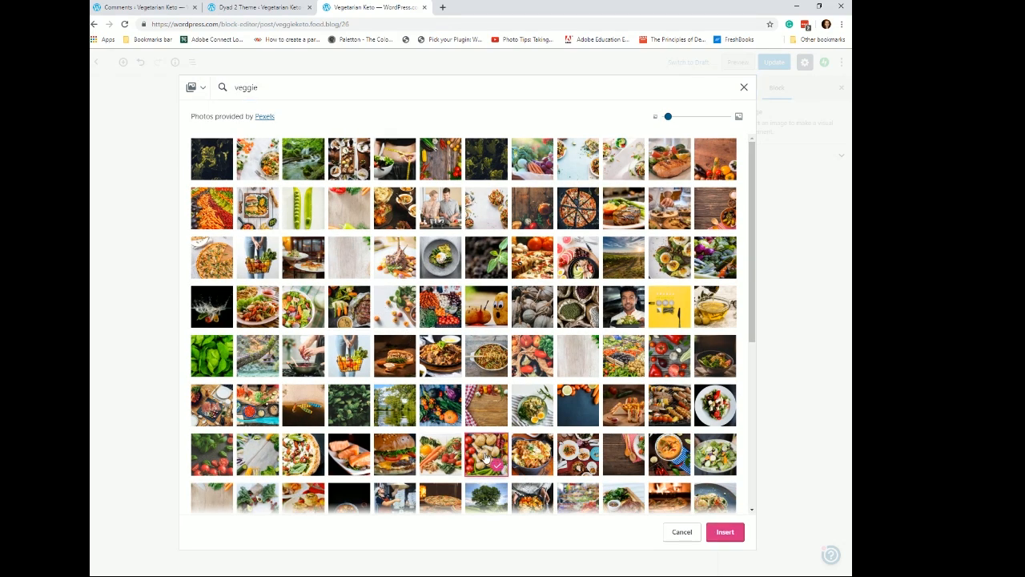
pyautogui.click(714, 532)
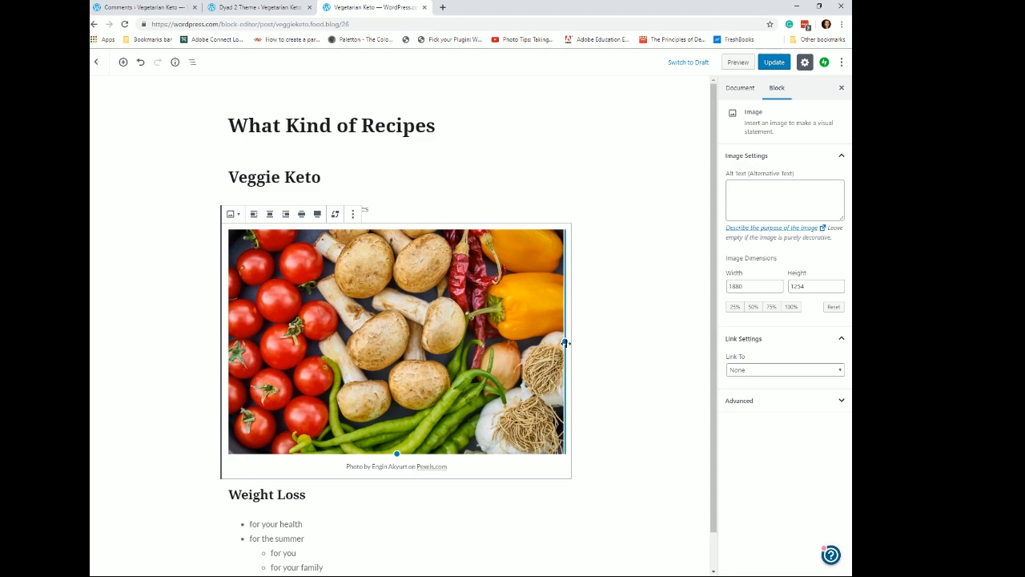
# - Shrink the image to about 240 px wide and move it above the Veggie Keto heading
pyautogui.moveTo(566, 341); pyautogui.dragTo(350, 312)
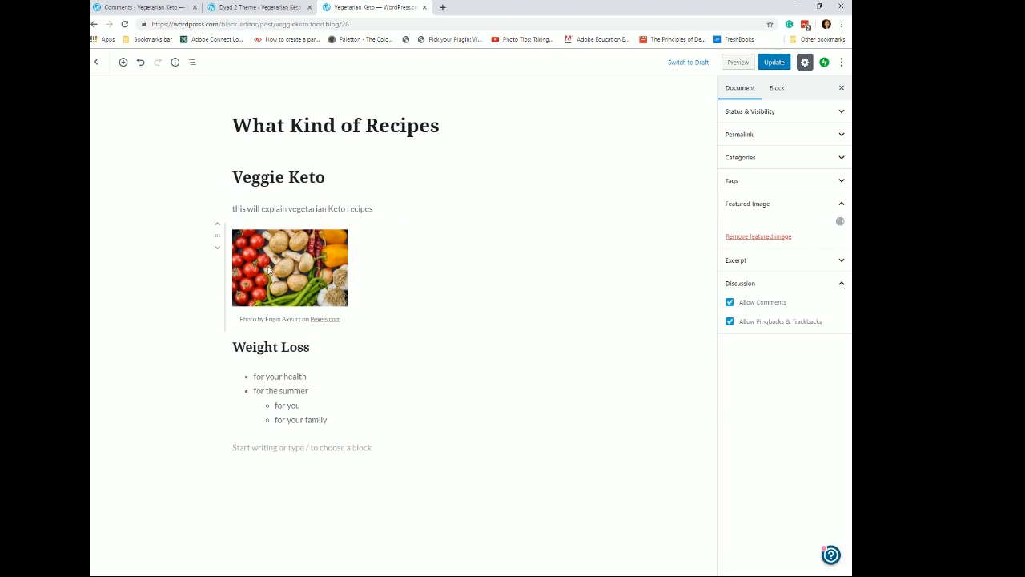
pyautogui.moveTo(217, 236); pyautogui.dragTo(330, 180)
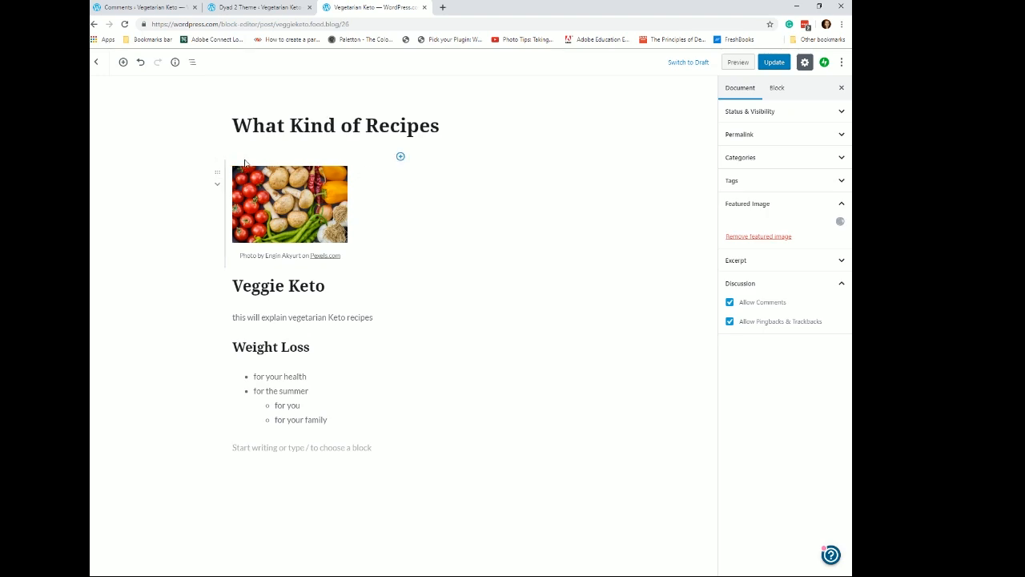
# - Left-align the image and move it back below the Veggie Keto heading beside the intro paragraph
pyautogui.click(244, 165)
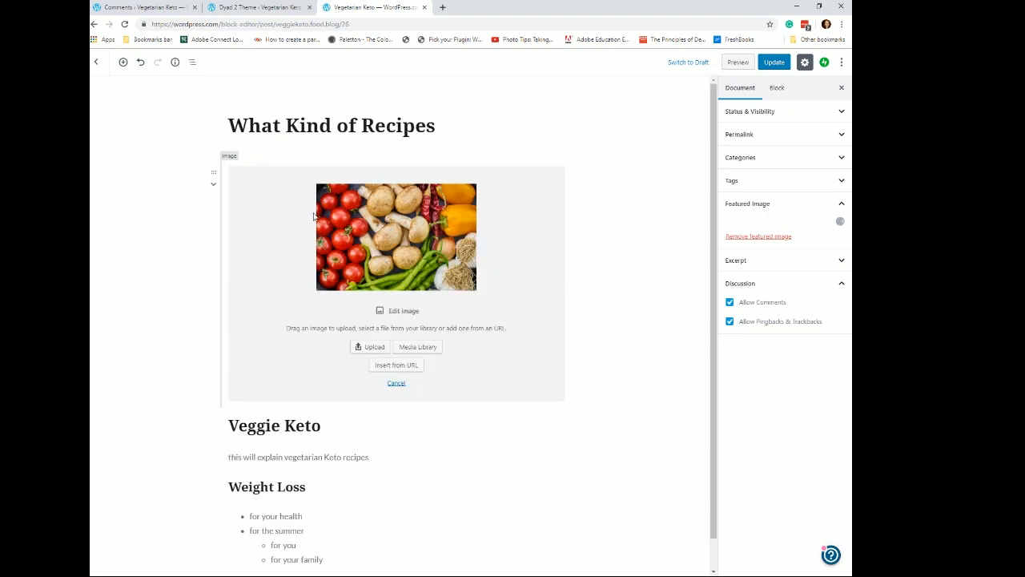
pyautogui.click(397, 383)
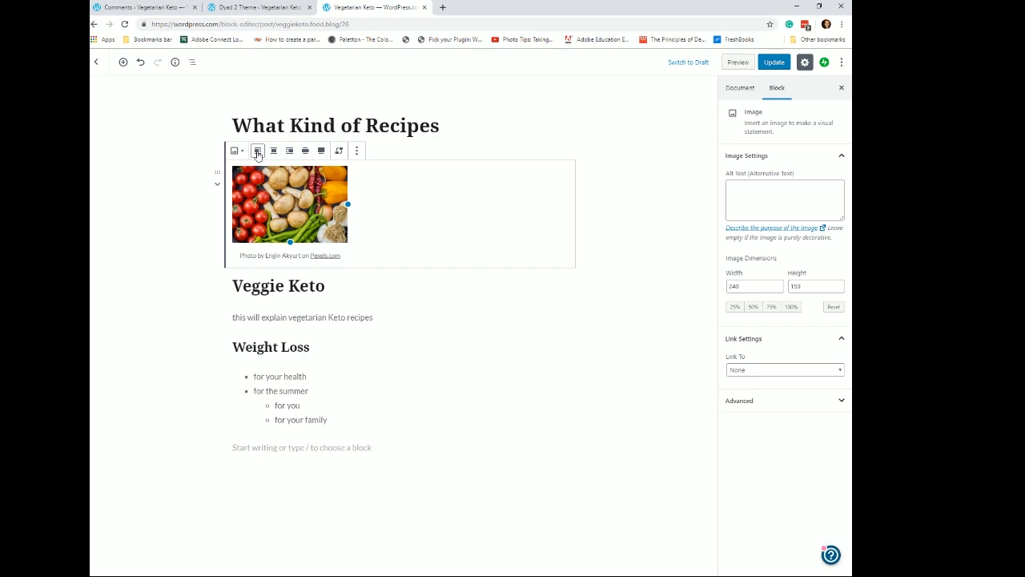
pyautogui.click(257, 153)
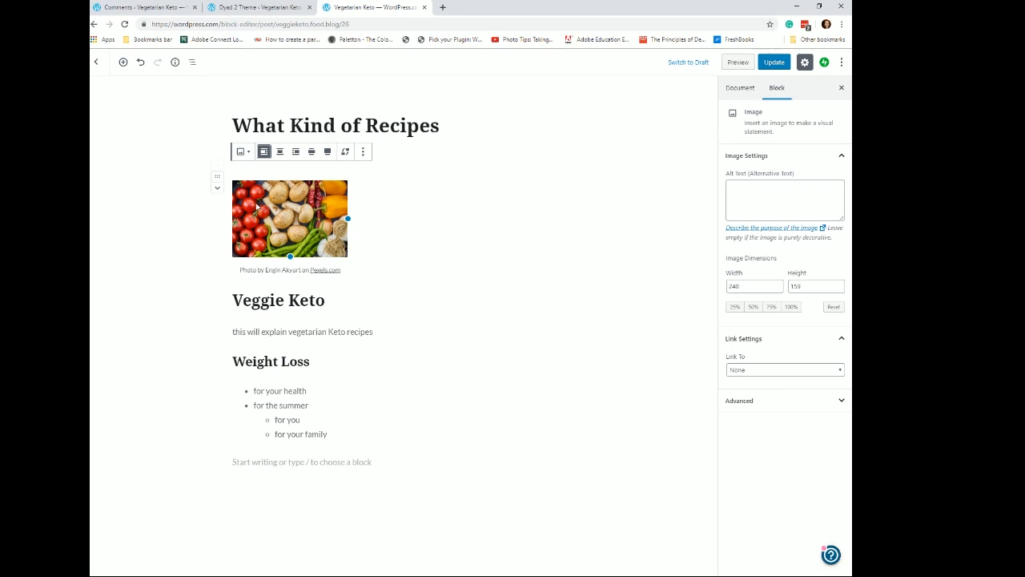
pyautogui.moveTo(217, 176); pyautogui.dragTo(302, 298)
pyautogui.moveTo(331, 309); pyautogui.dragTo(329, 310)
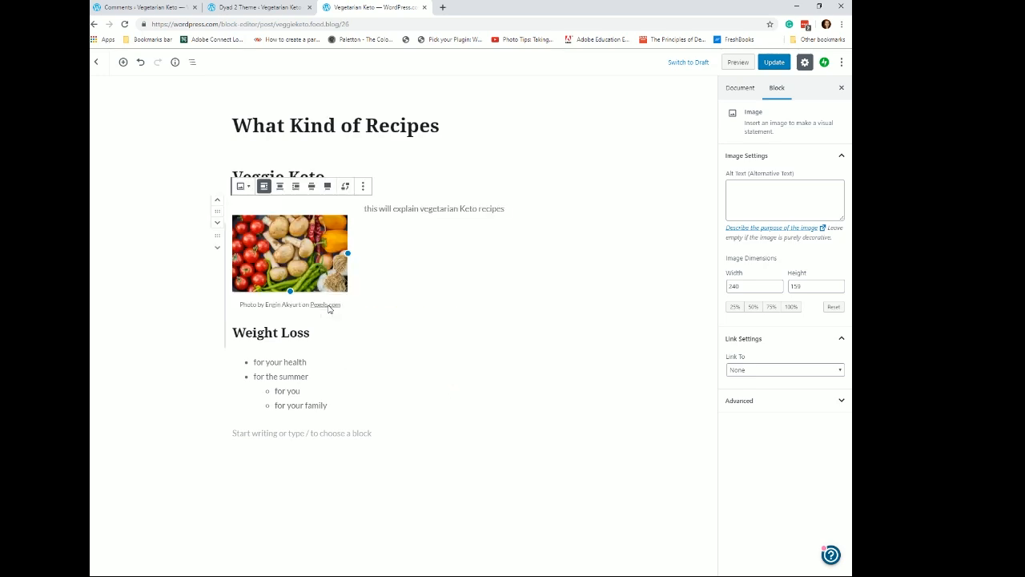
# - Right-align the image and add two paragraphs reading "This is more text" and "this is more text" after the intro
pyautogui.click(294, 187)
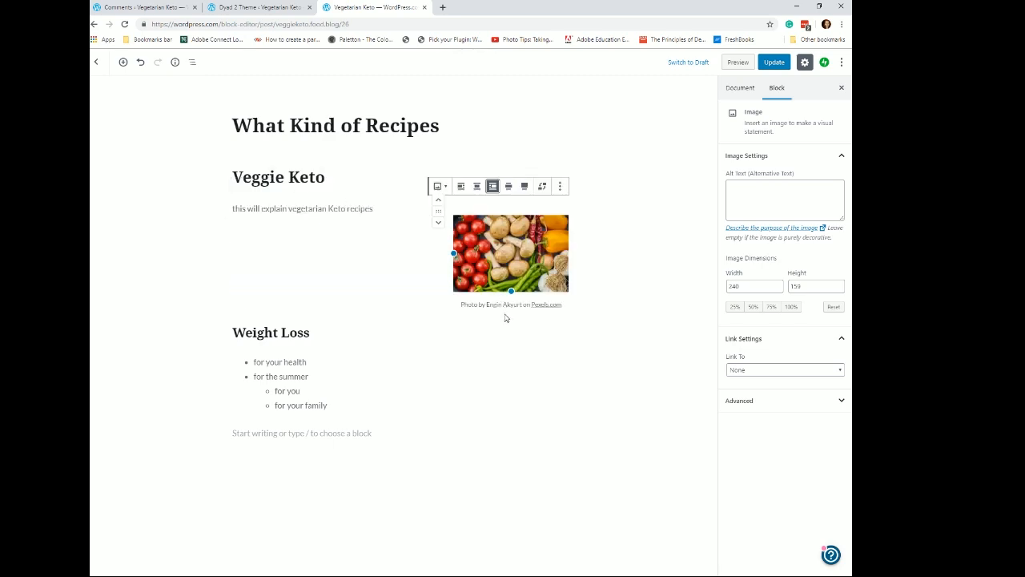
pyautogui.click(375, 210)
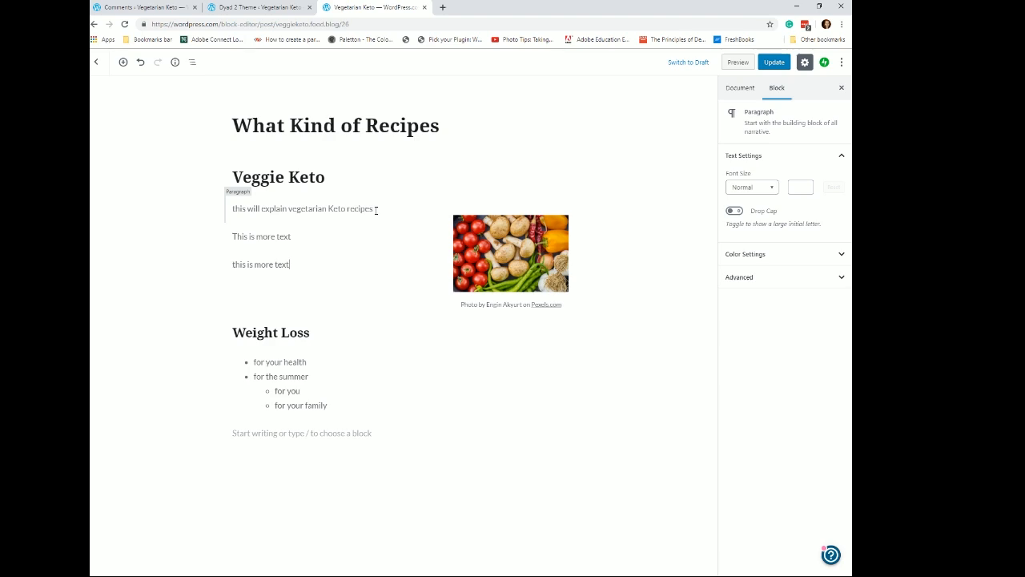
pyautogui.press('Down')
pyautogui.press('Down')
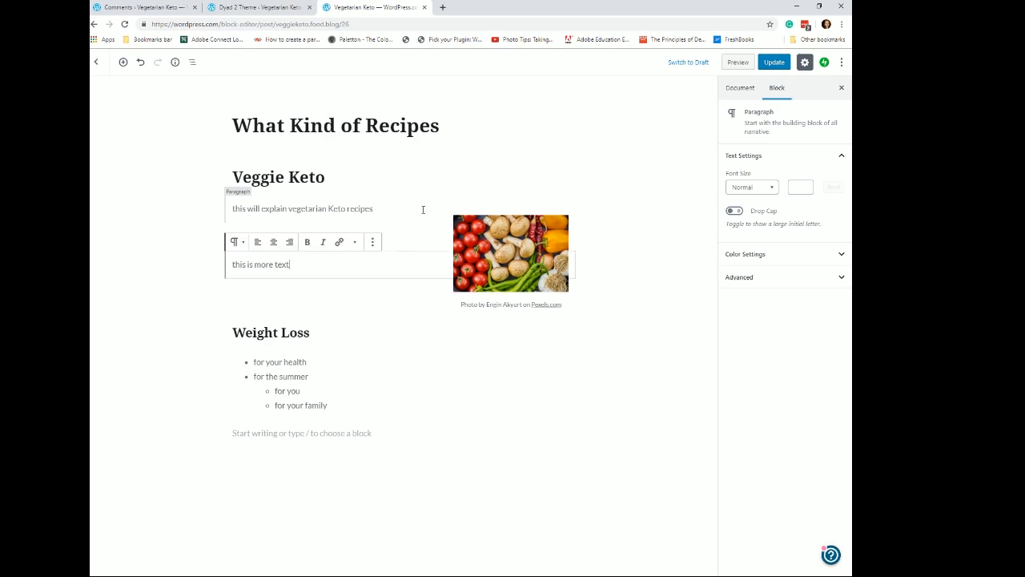
# - Left-align the image again so the text paragraphs wrap beside it
pyautogui.click(481, 238)
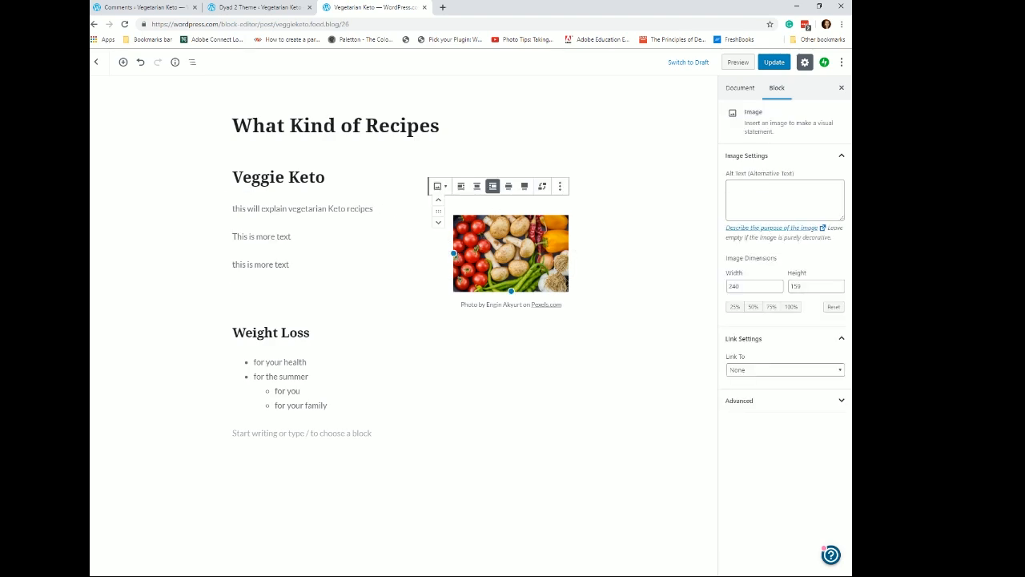
pyautogui.click(461, 187)
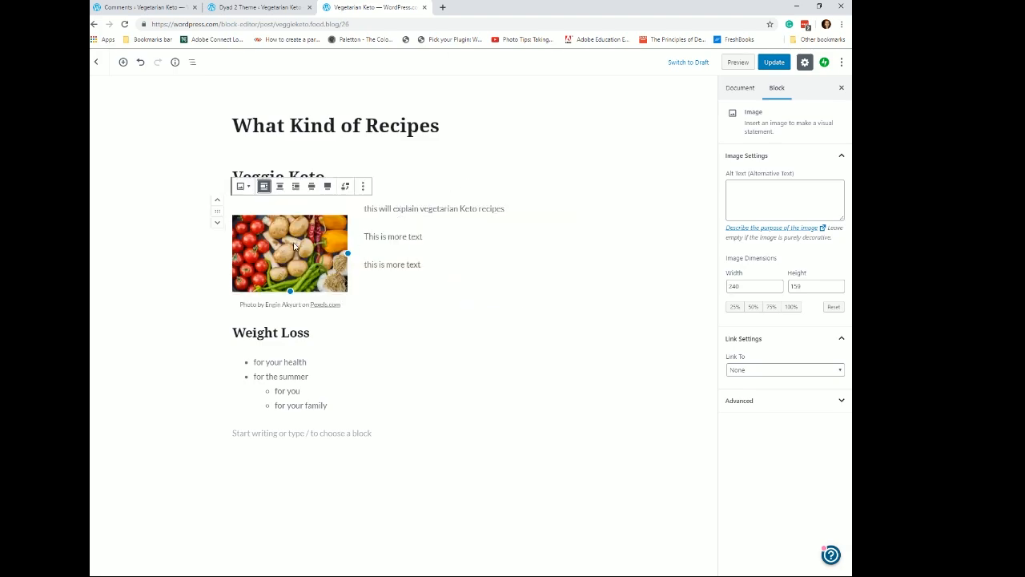
pyautogui.click(217, 201)
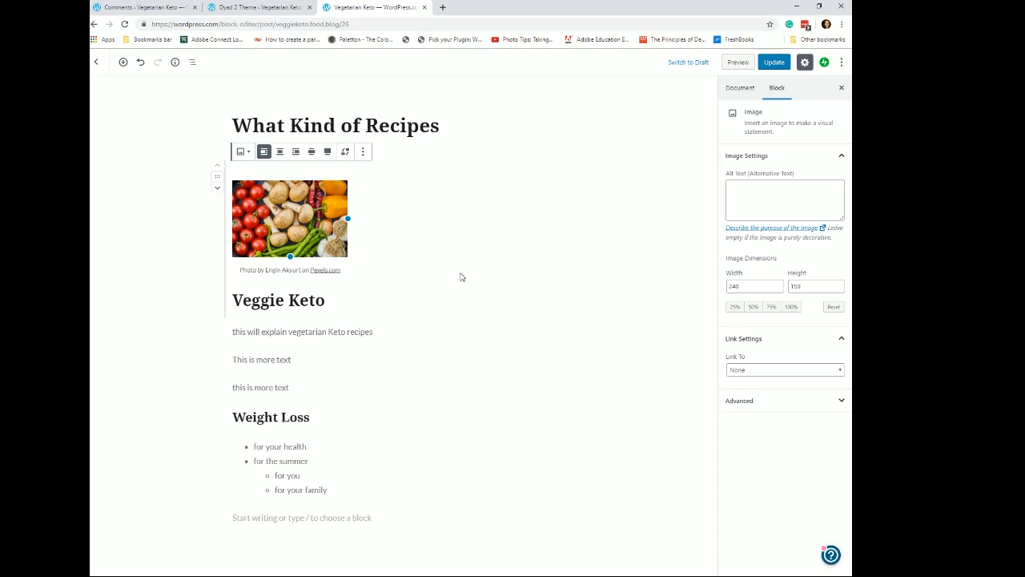
pyautogui.click(217, 190)
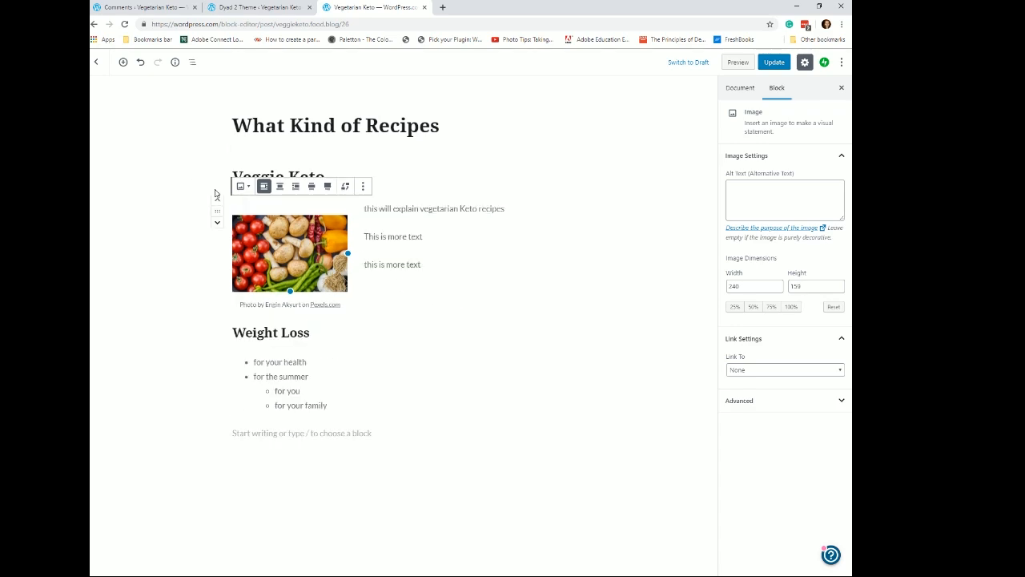
# - Resize the image to the 25% preset in its image dimension settings
pyautogui.click(438, 231)
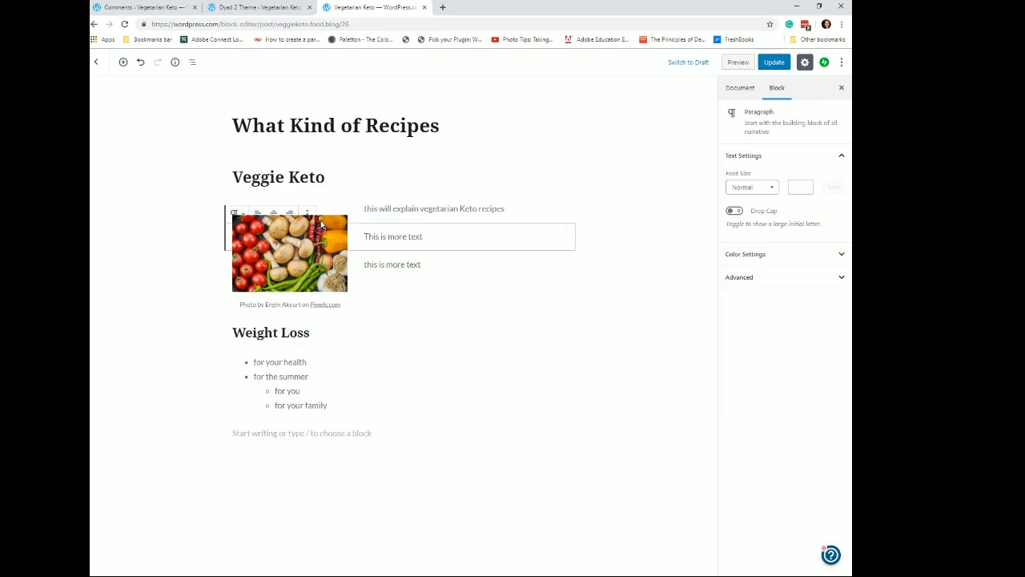
pyautogui.moveTo(248, 221); pyautogui.dragTo(247, 209)
pyautogui.click(281, 222)
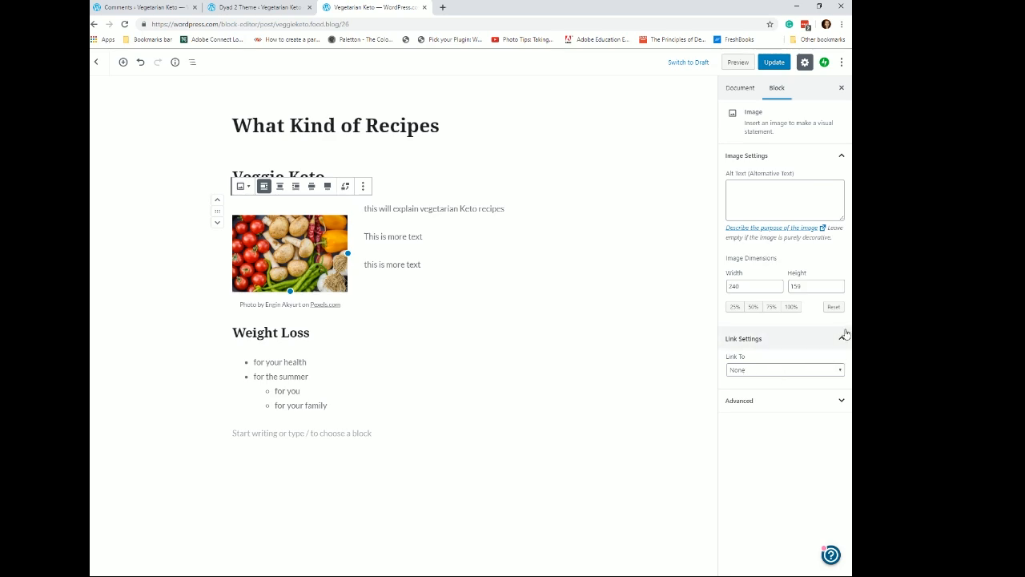
pyautogui.doubleClick(753, 286)
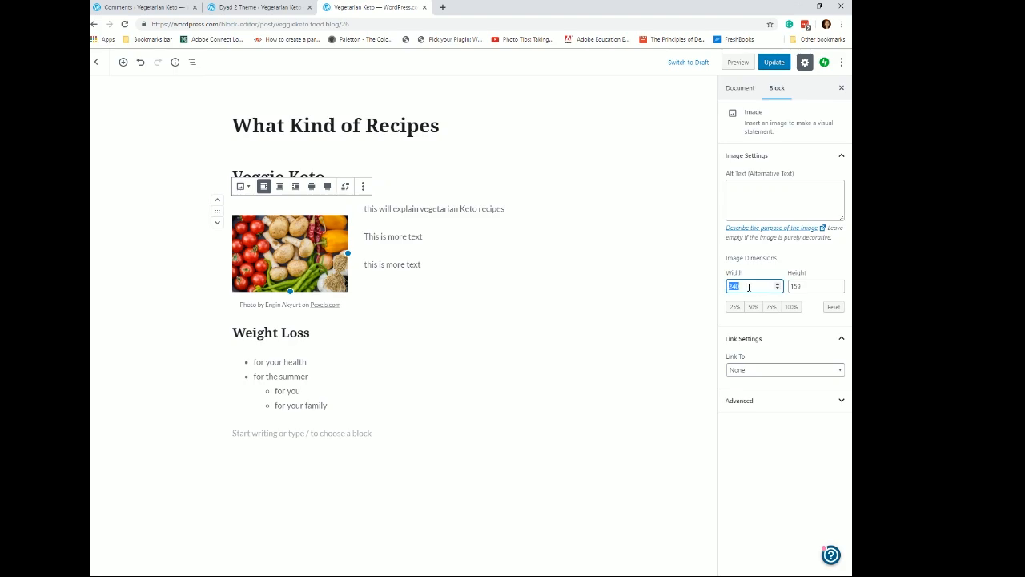
pyautogui.click(800, 286)
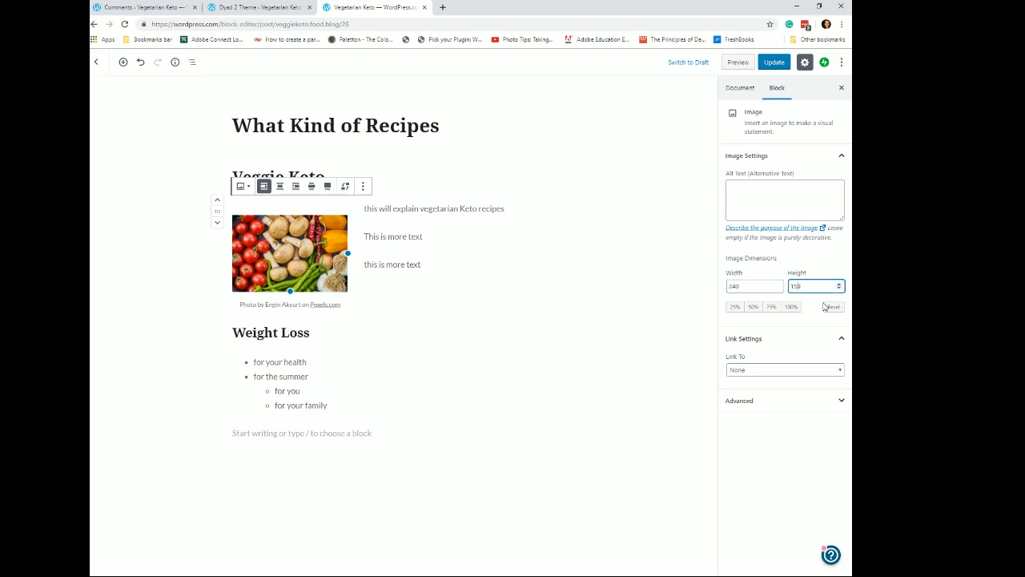
pyautogui.click(753, 307)
pyautogui.click(734, 308)
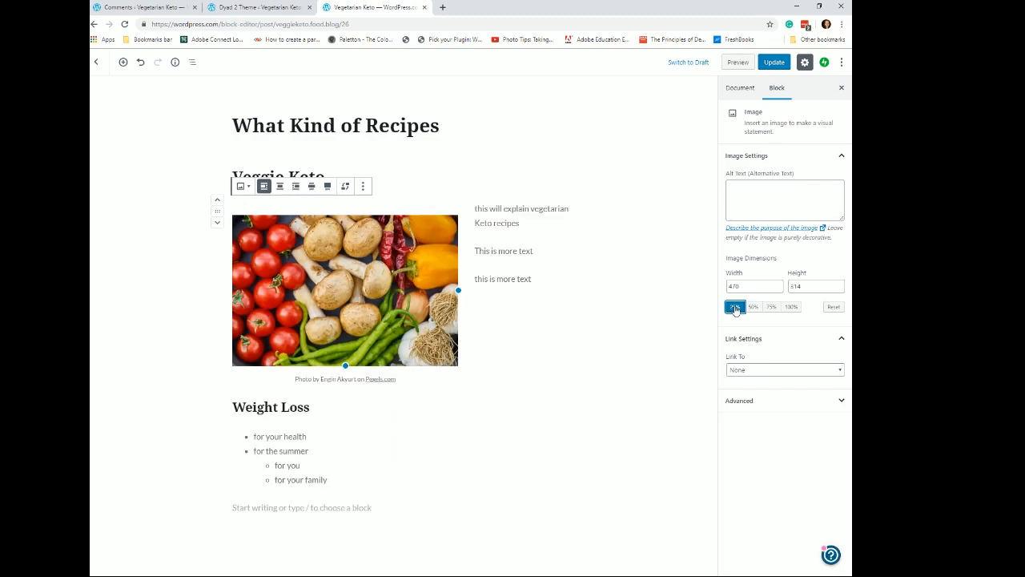
# - Review the image's Link To options and expand its Advanced settings
pyautogui.click(839, 370)
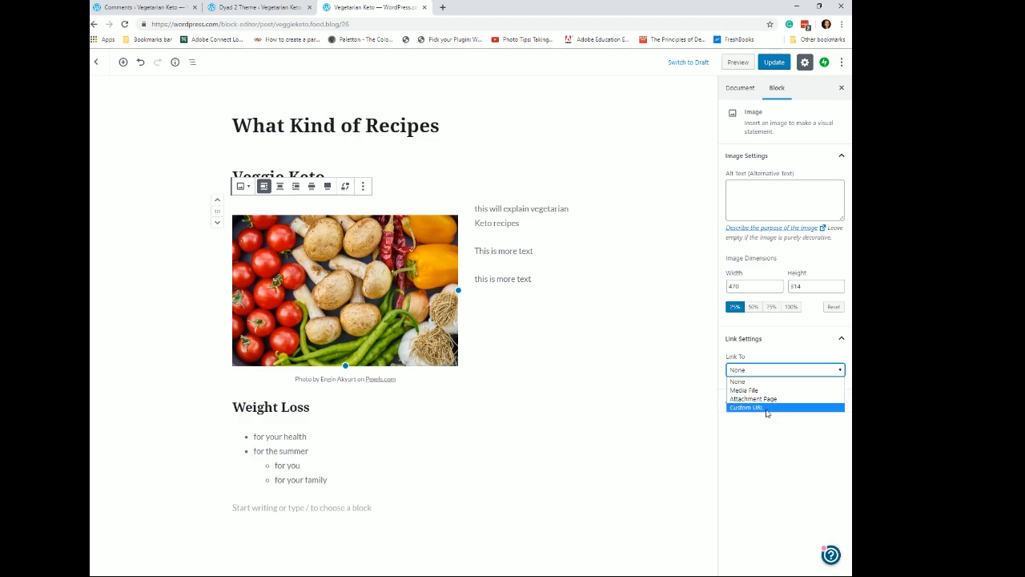
pyautogui.click(792, 436)
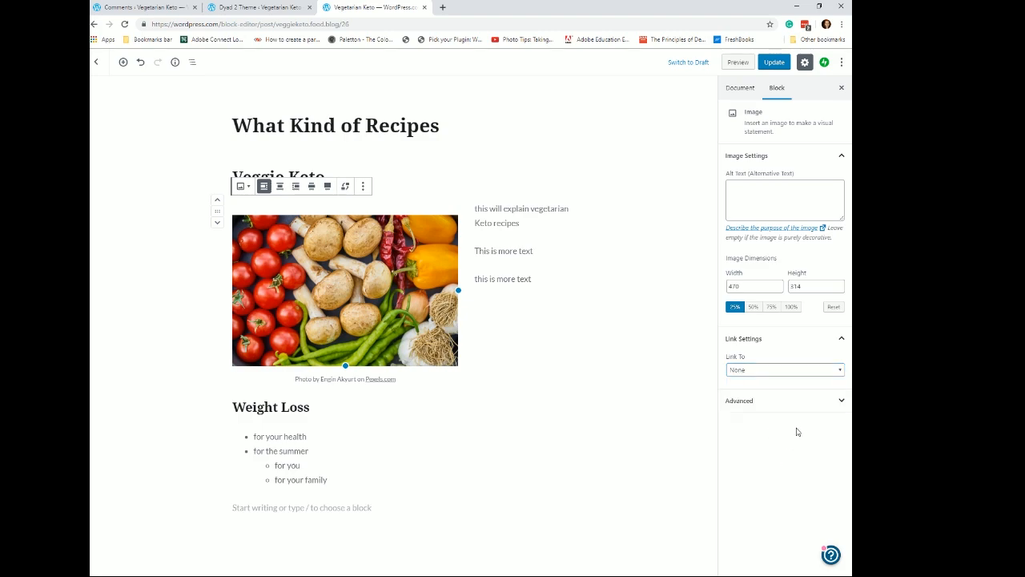
pyautogui.click(841, 402)
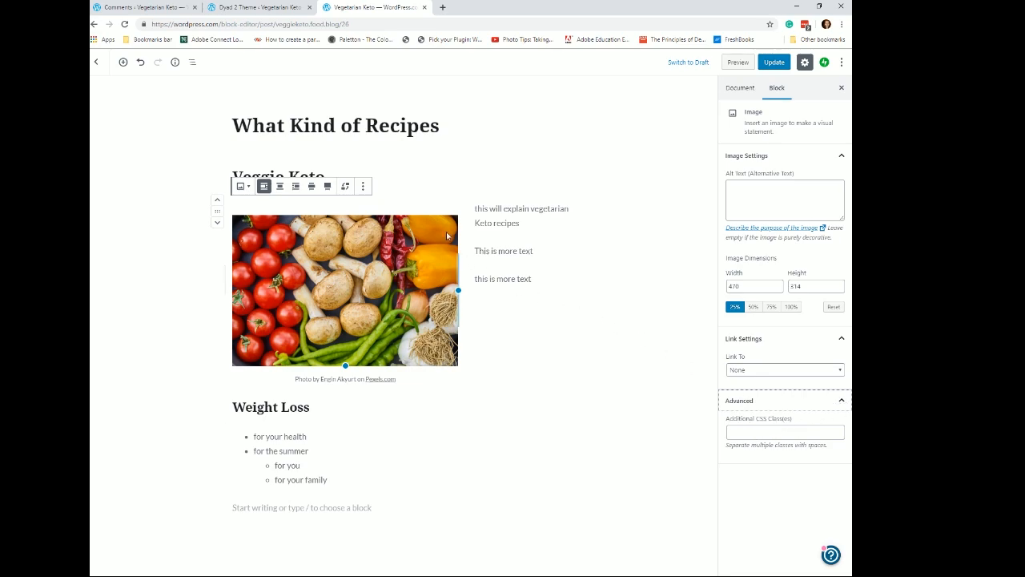
pyautogui.click(346, 187)
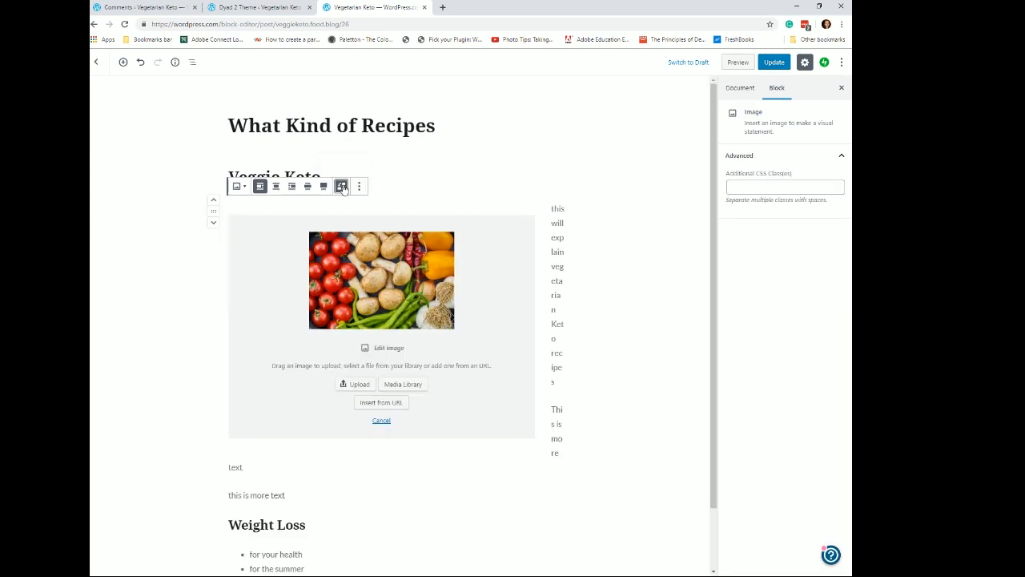
pyautogui.click(324, 188)
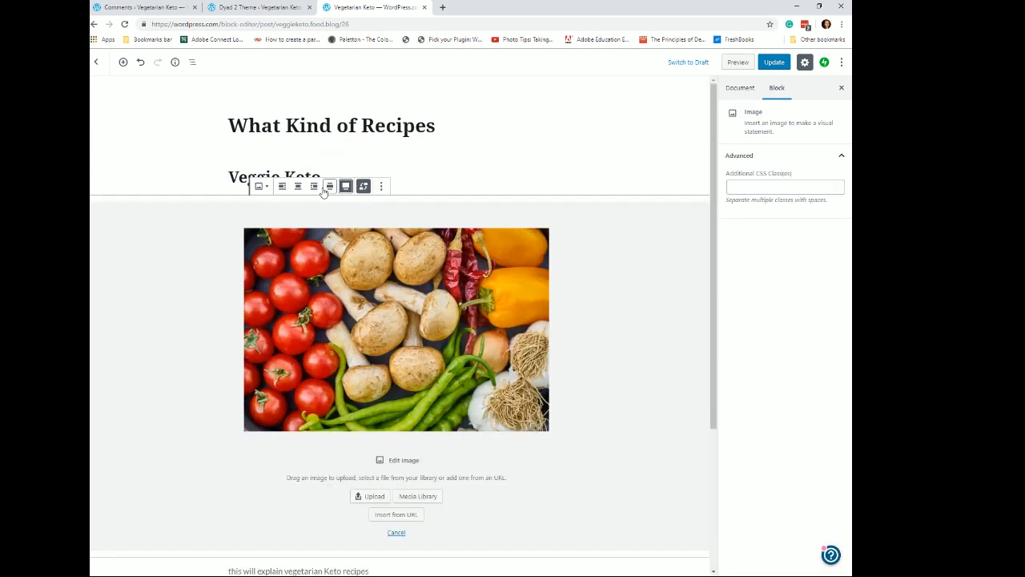
pyautogui.click(281, 187)
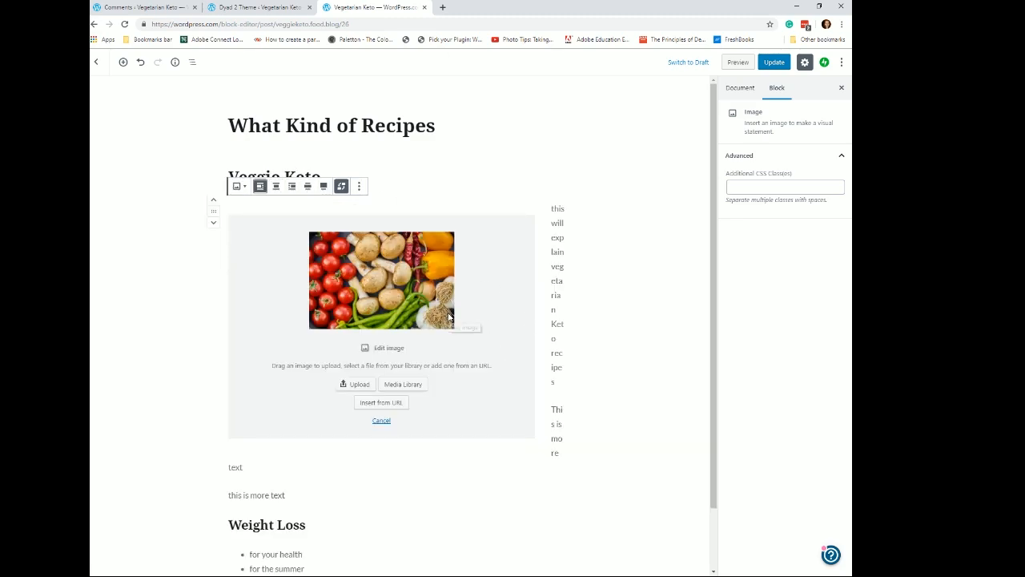
pyautogui.click(428, 487)
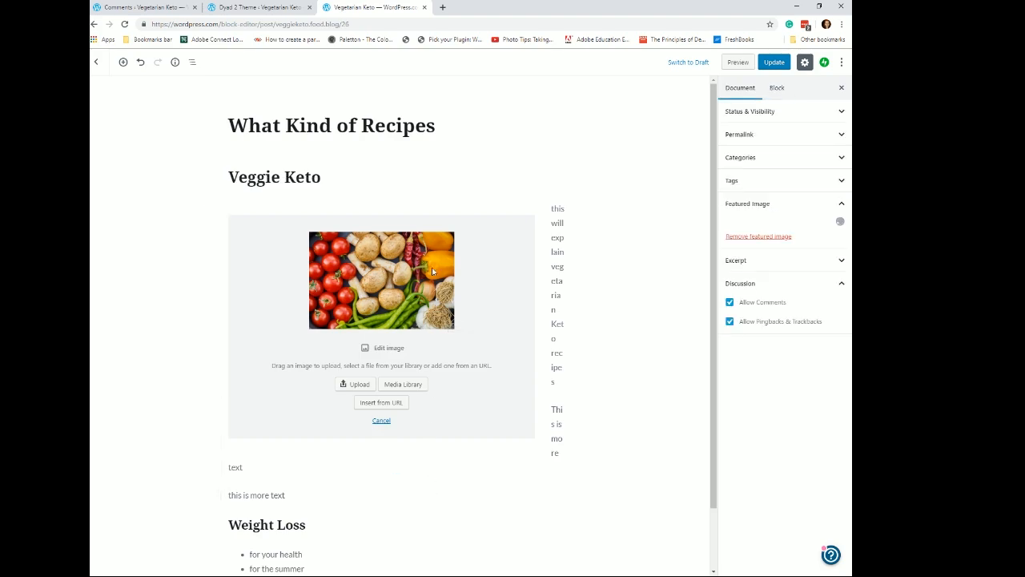
pyautogui.click(372, 283)
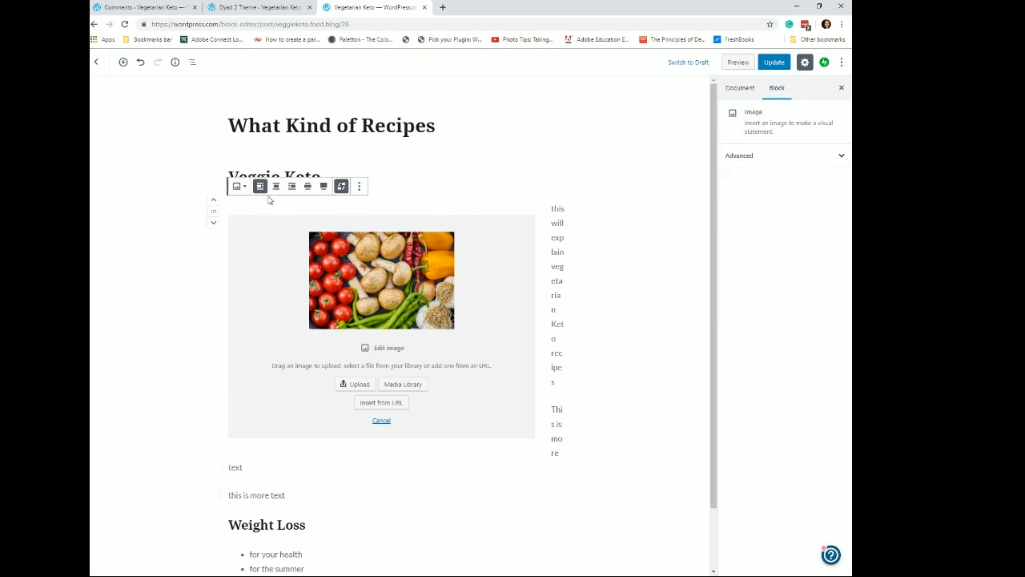
pyautogui.click(341, 186)
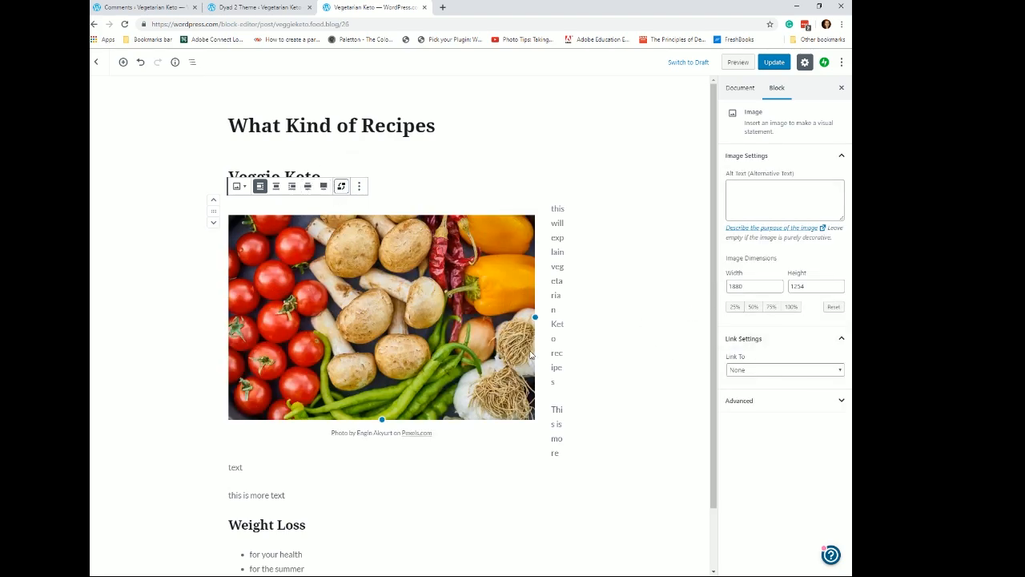
# - Shrink the inline vegetables image by dragging its resize handle, then try to update the post
pyautogui.moveTo(535, 358); pyautogui.dragTo(358, 289)
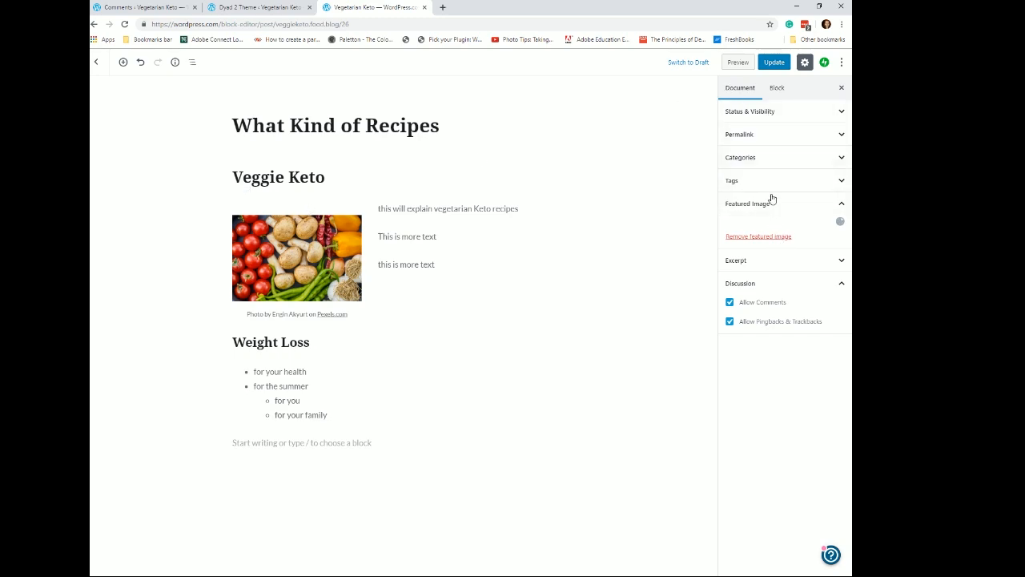
pyautogui.click(775, 64)
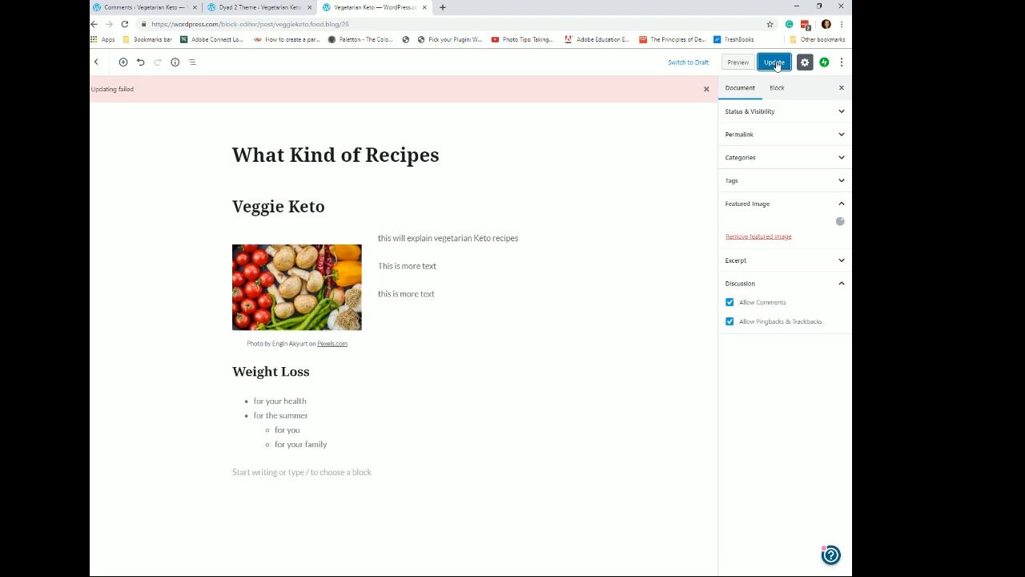
# - Set the basket of vegetables and carrots photo as the post's featured image and update the post
pyautogui.click(839, 222)
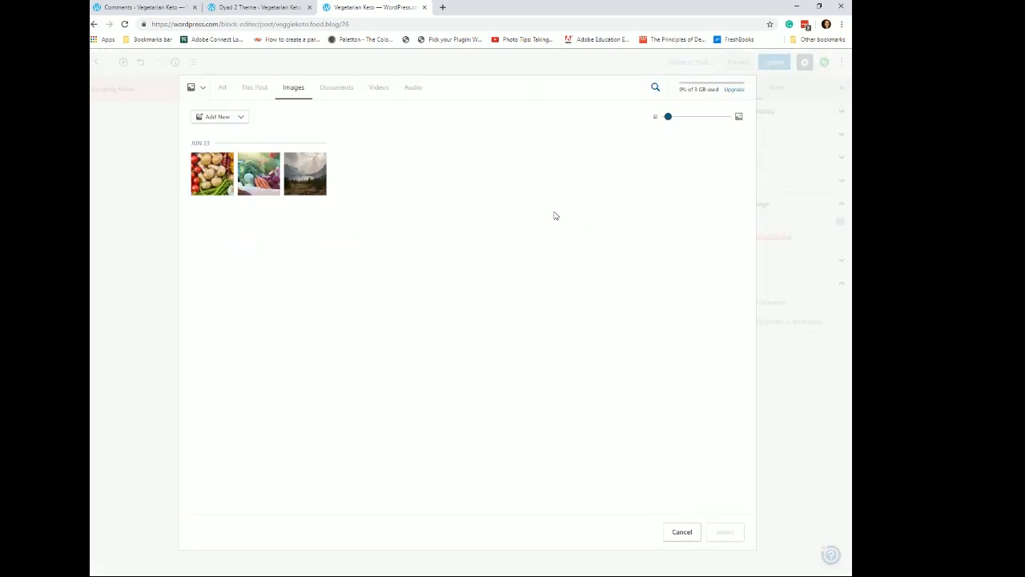
pyautogui.click(255, 184)
pyautogui.click(730, 539)
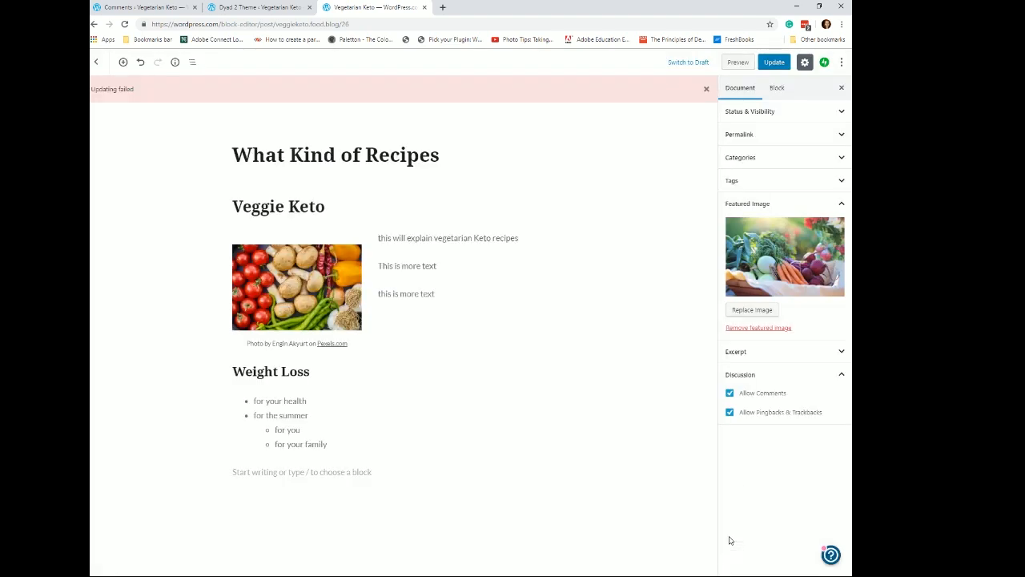
pyautogui.click(772, 63)
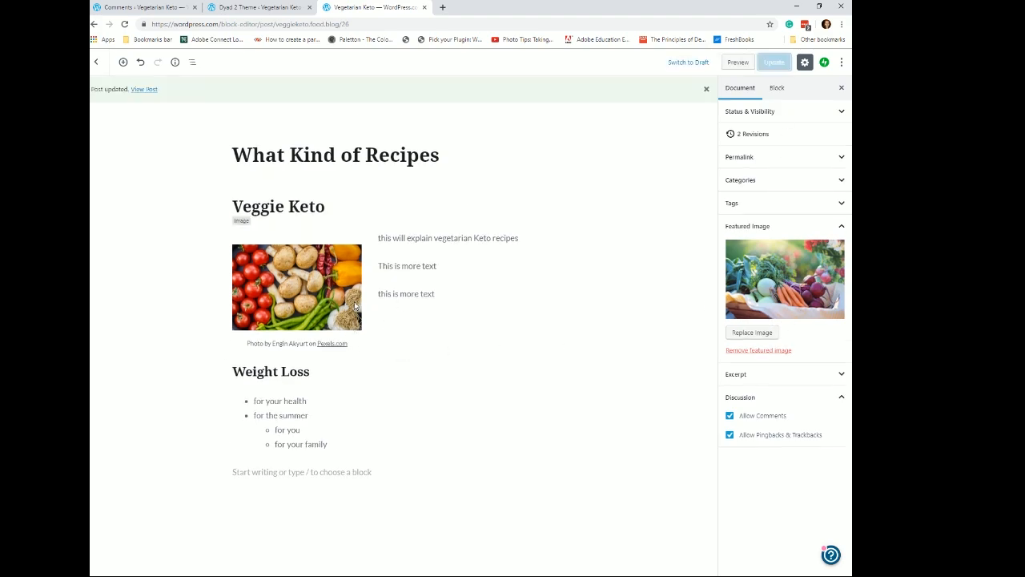
# - Preview the post and browse the site's Home, About Keto and VeggieKeto Blog pages
pyautogui.click(739, 64)
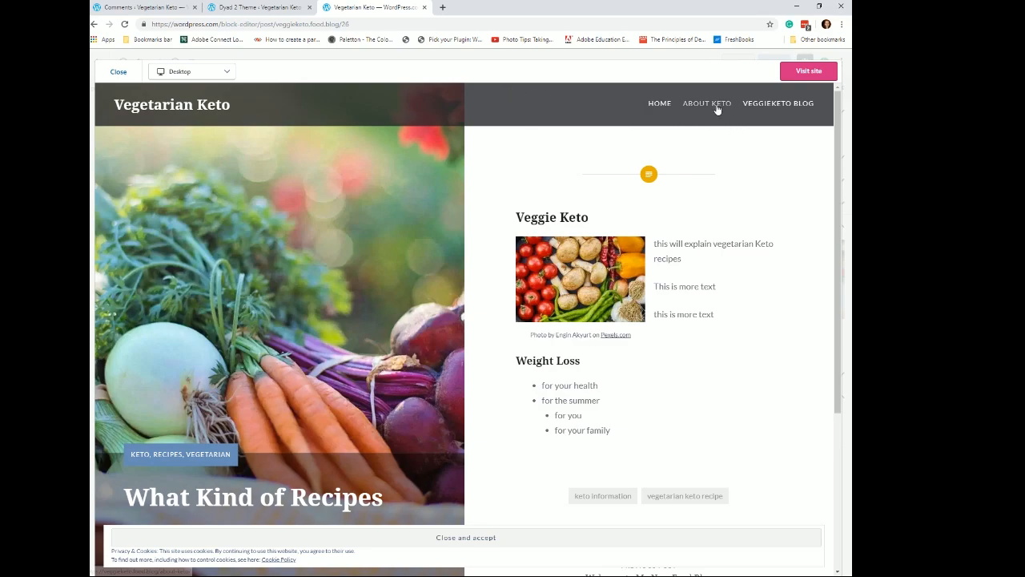
pyautogui.click(780, 104)
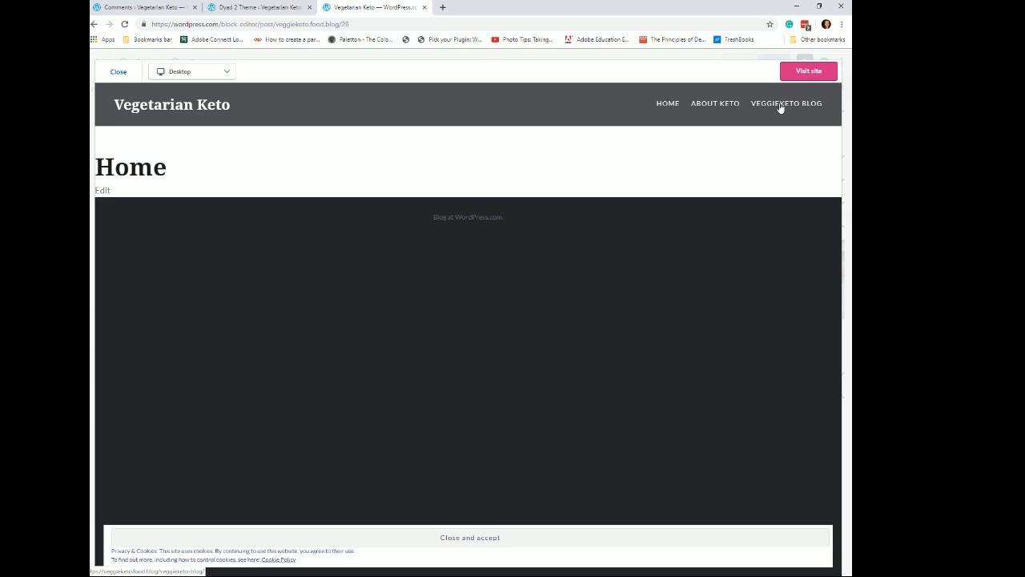
pyautogui.click(721, 104)
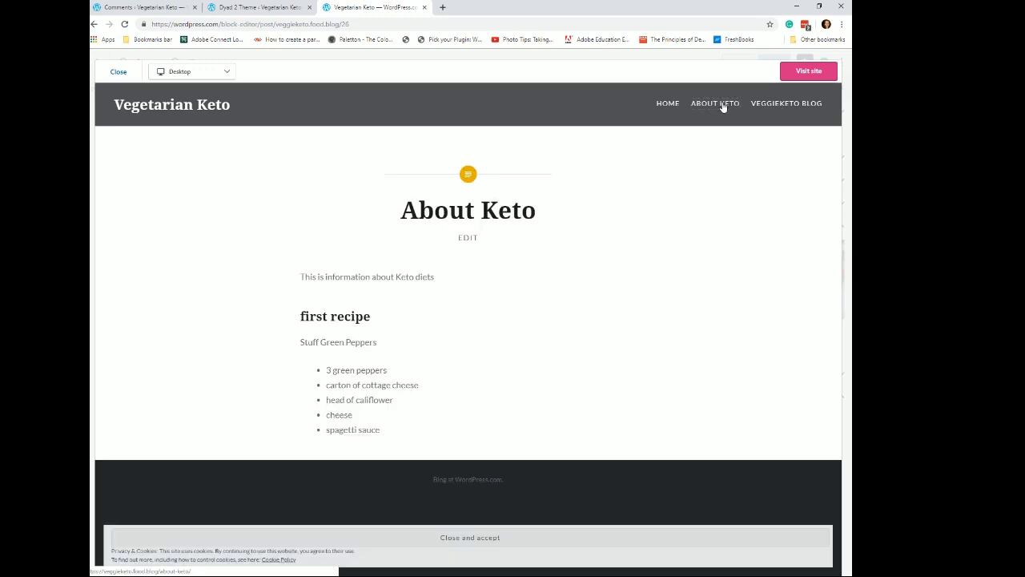
pyautogui.click(666, 102)
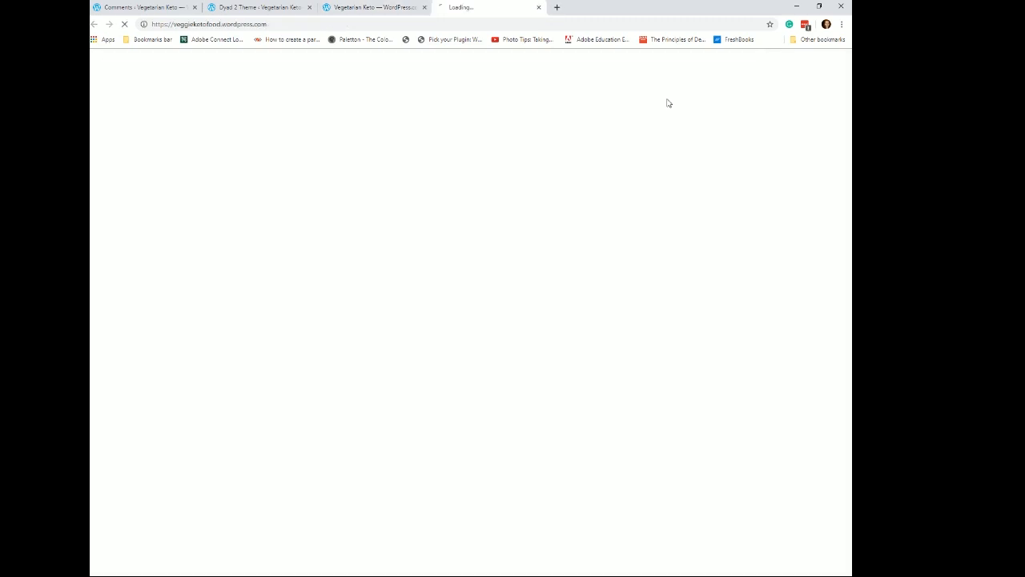
pyautogui.click(770, 88)
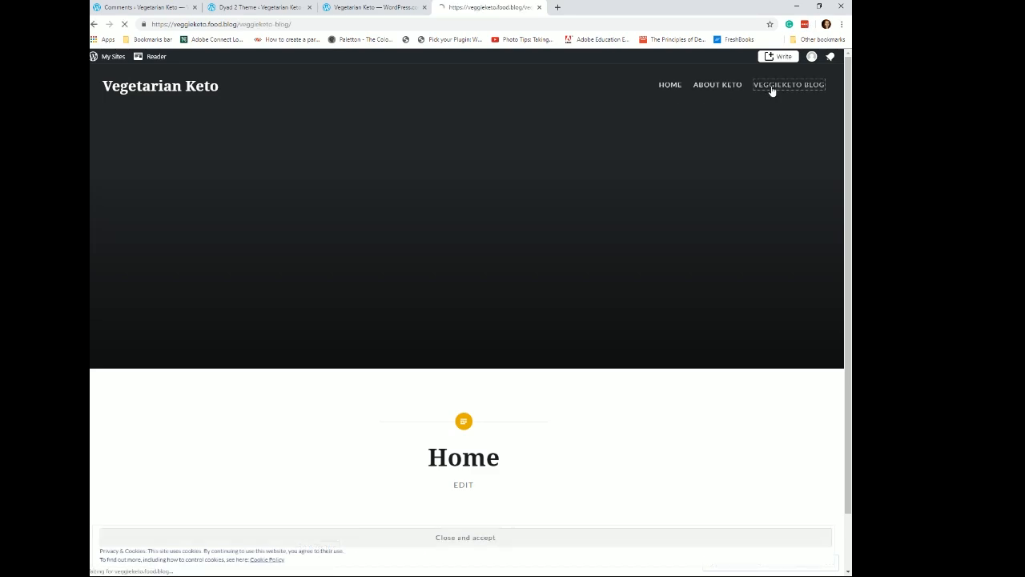
pyautogui.scroll(-2, 593, 185)
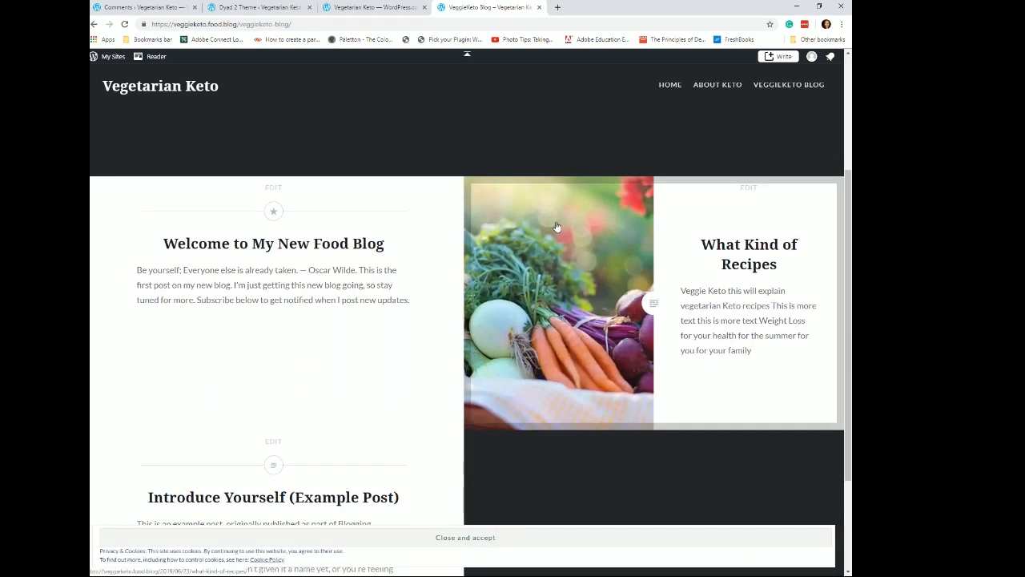
pyautogui.scroll(-1, 557, 226)
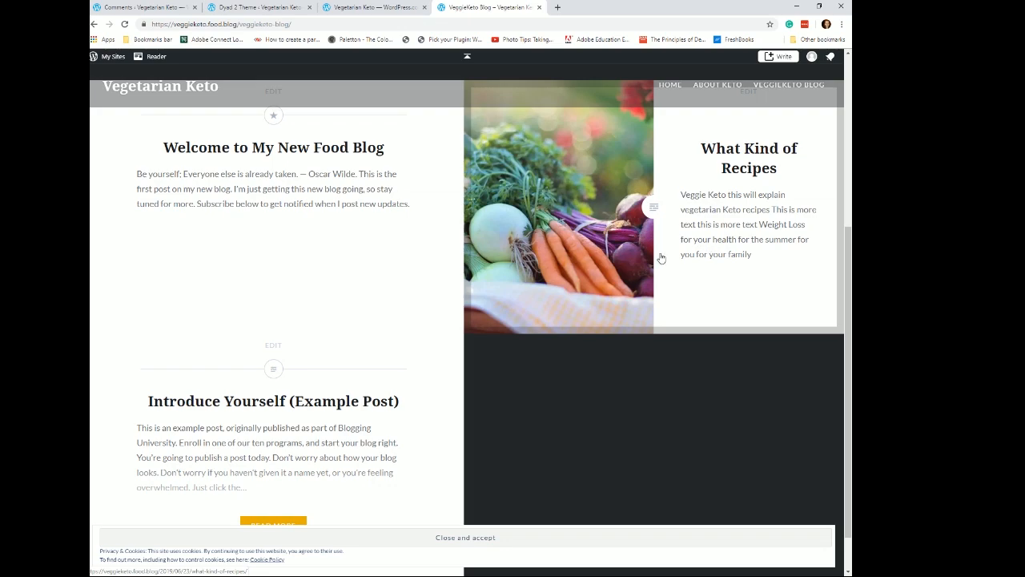
pyautogui.scroll(-1, 608, 233)
pyautogui.scroll(3, 652, 155)
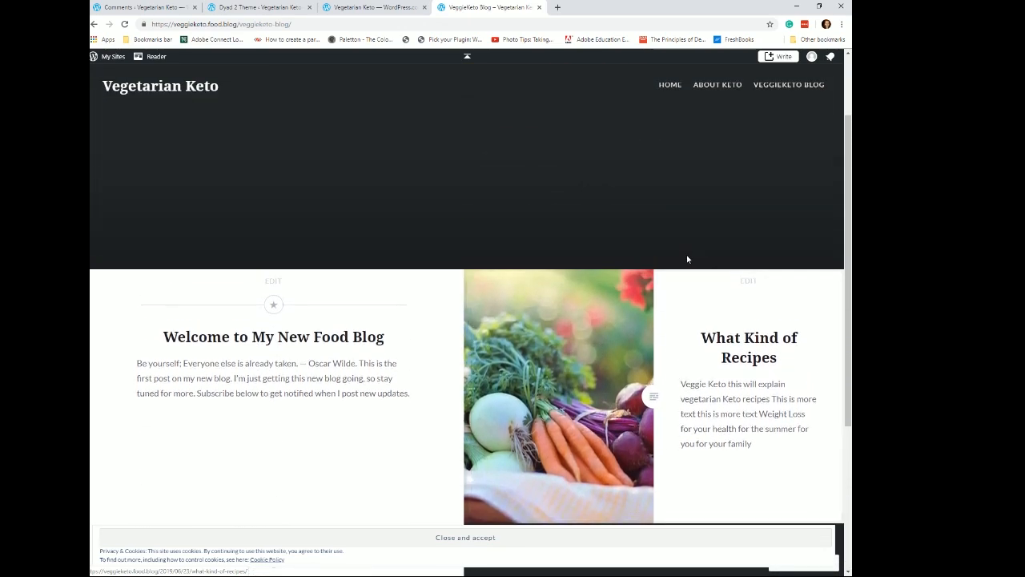
pyautogui.scroll(-1, 673, 286)
pyautogui.scroll(2, 670, 287)
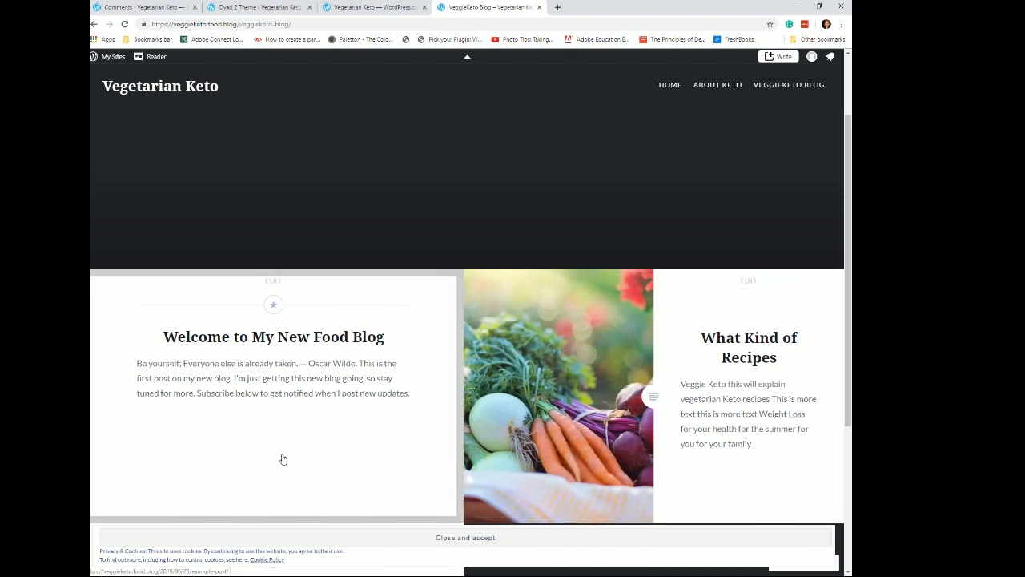
pyautogui.scroll(-4, 729, 421)
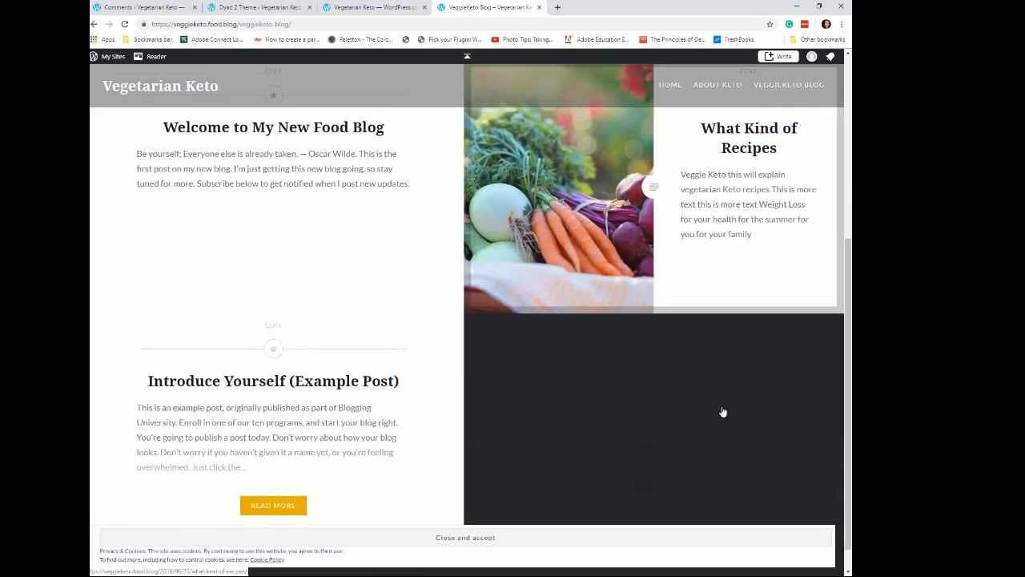
pyautogui.scroll(2, 712, 405)
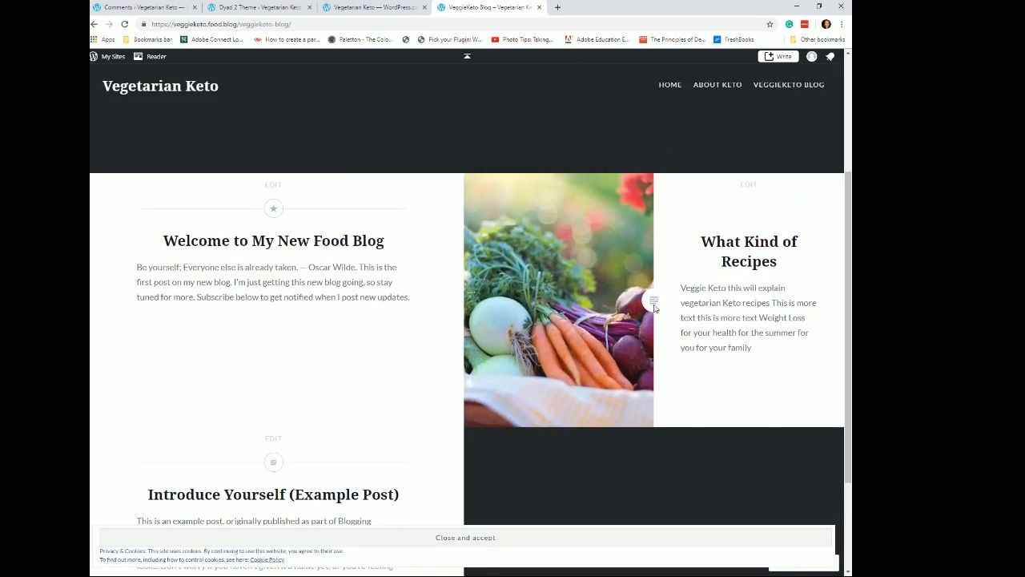
# - Open the What Kind of Recipes post on the live blog and scroll through it
pyautogui.click(750, 257)
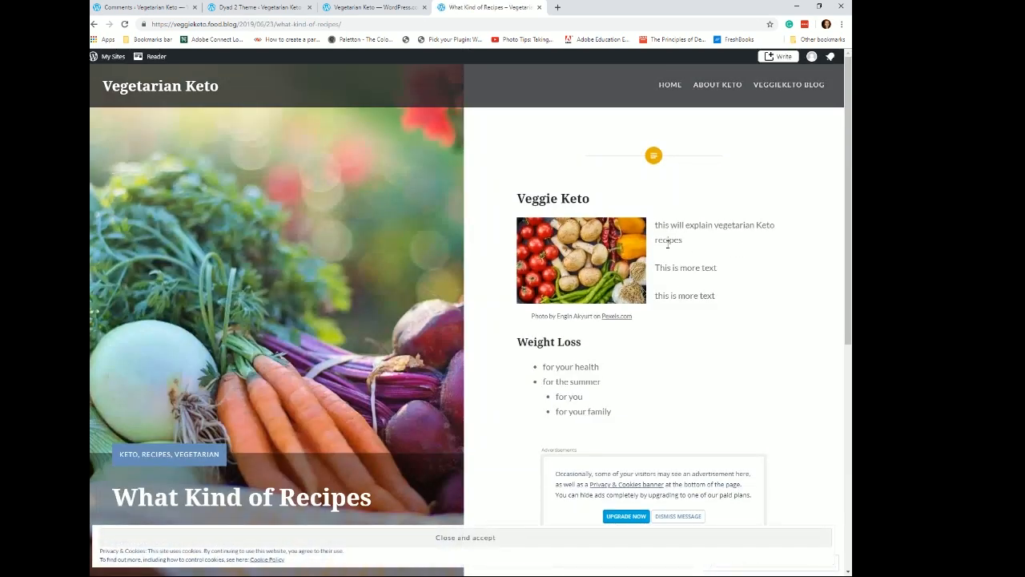
pyautogui.scroll(-3, 483, 324)
pyautogui.scroll(3, 383, 346)
pyautogui.scroll(-5, 376, 338)
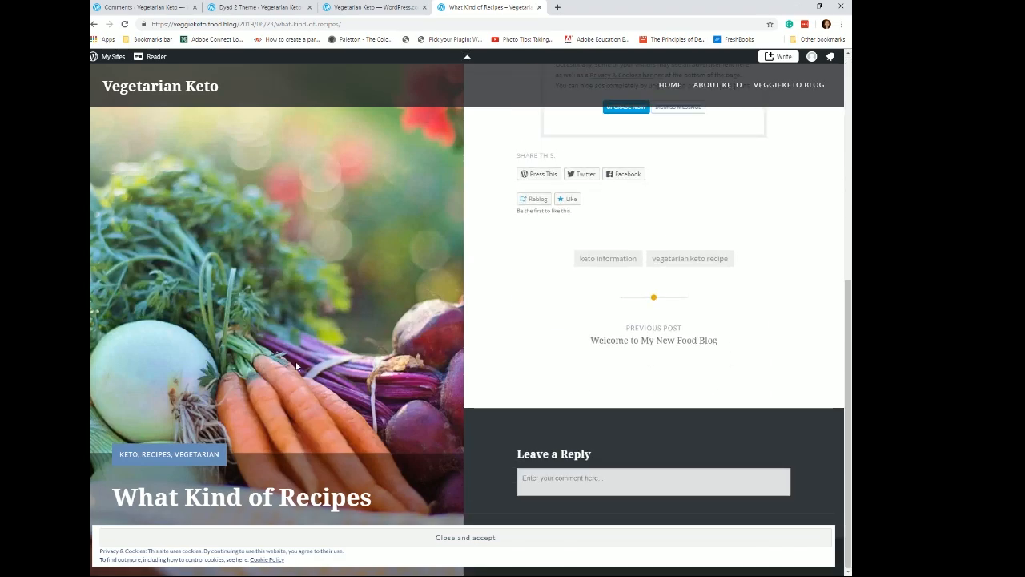
pyautogui.scroll(5, 451, 390)
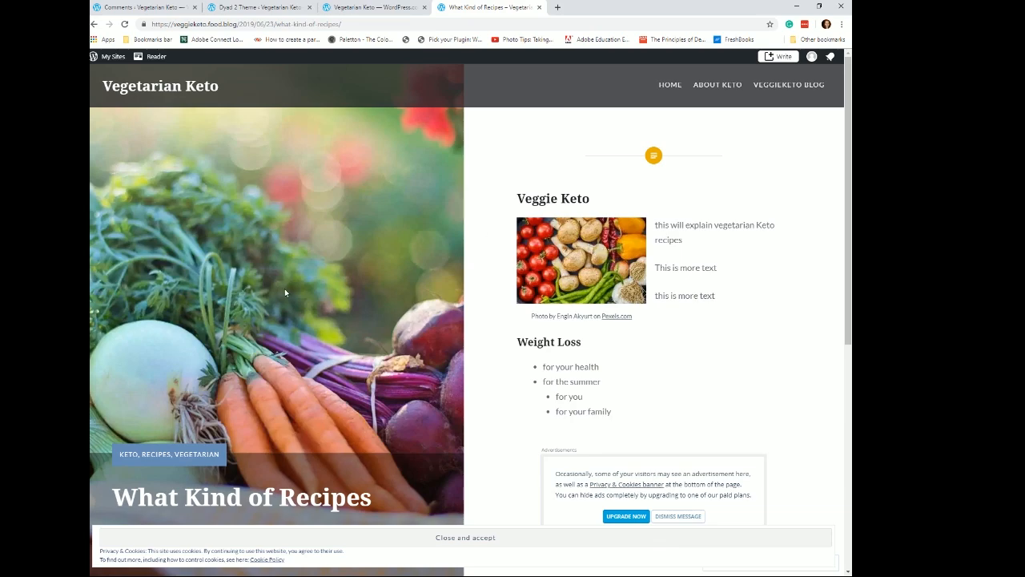
pyautogui.scroll(-3, 294, 304)
pyautogui.scroll(3, 453, 338)
# - Open the Welcome to My New Food Blog post for editing and retitle it "Welcome to My New Vegetarian Keto Blog and Website"
pyautogui.click(117, 58)
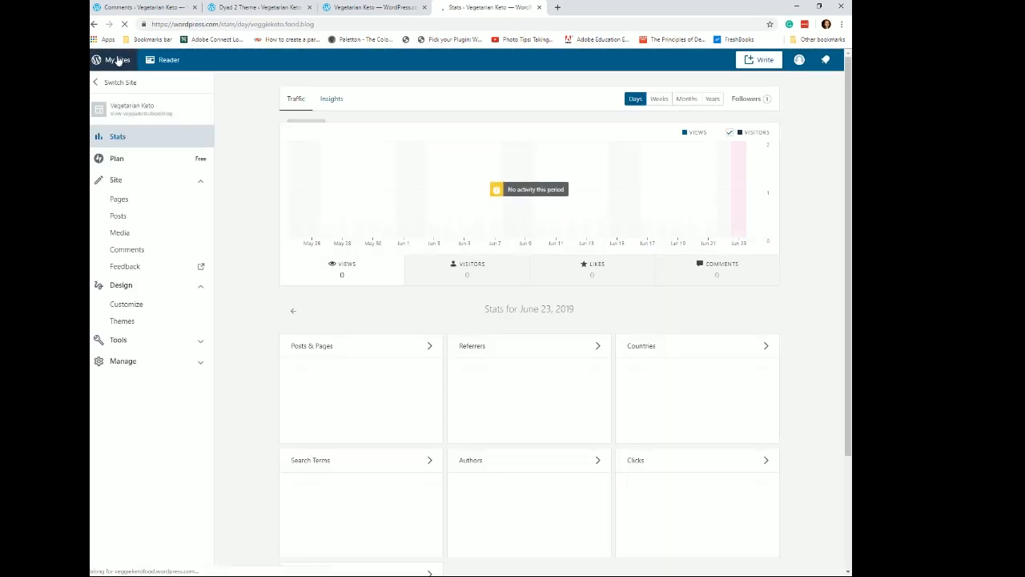
pyautogui.click(126, 230)
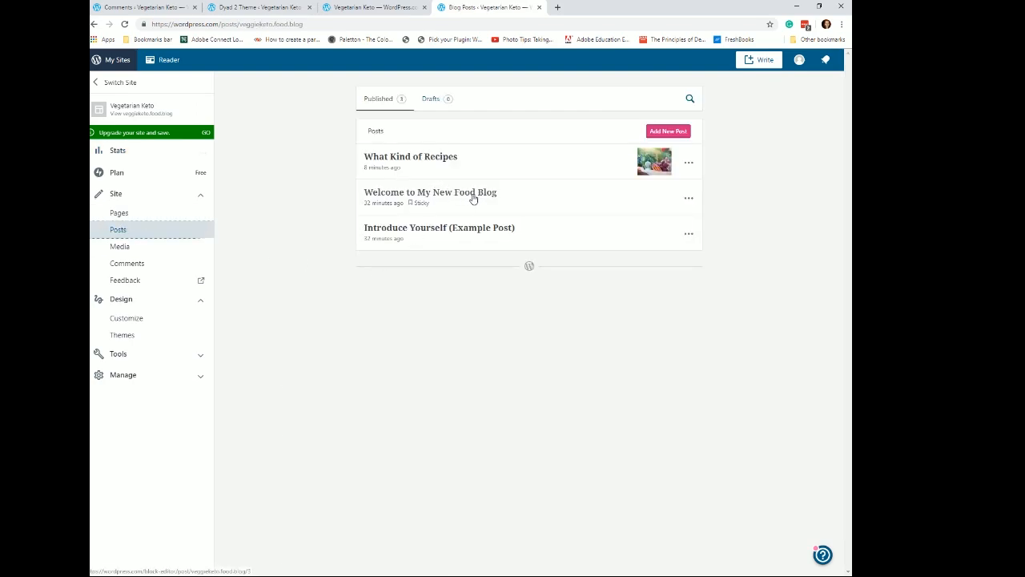
pyautogui.click(472, 199)
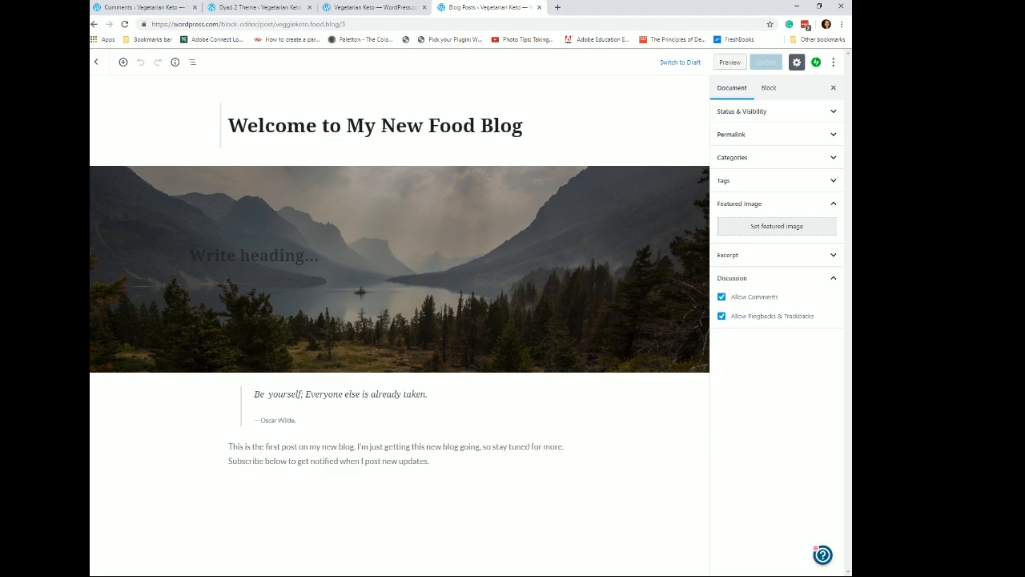
pyautogui.moveTo(426, 124); pyautogui.dragTo(556, 129)
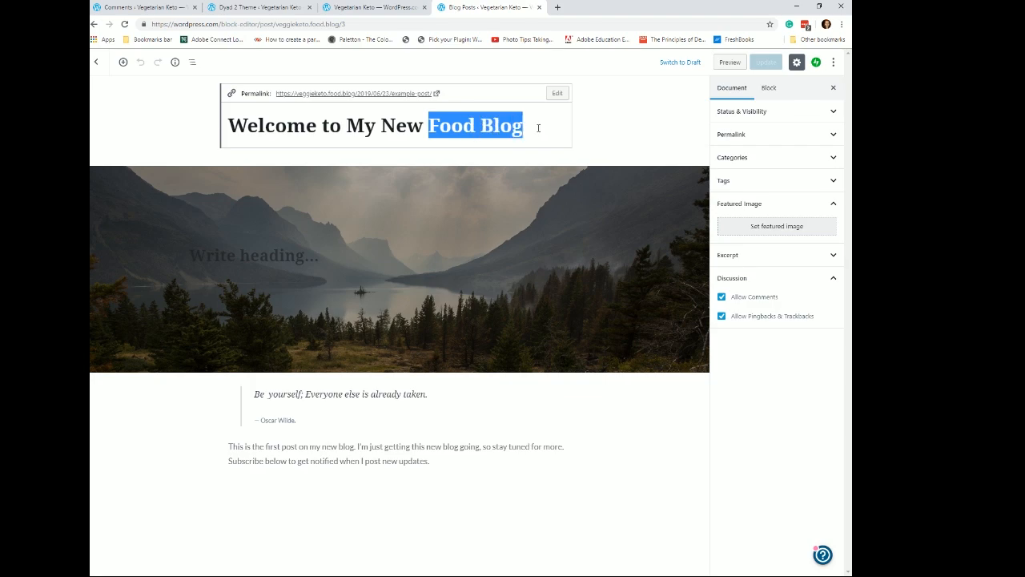
pyautogui.write('Ve')
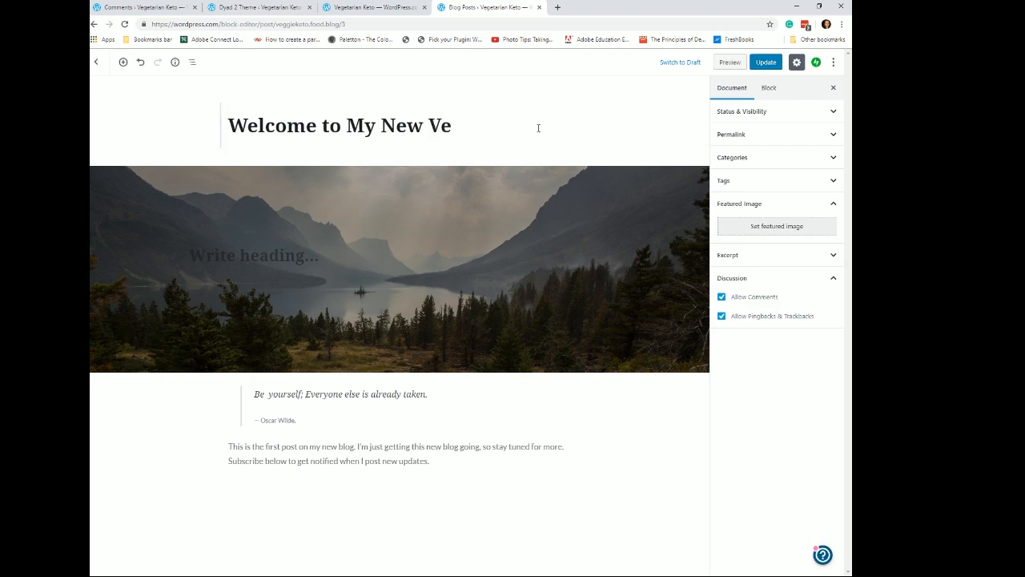
pyautogui.write('getari')
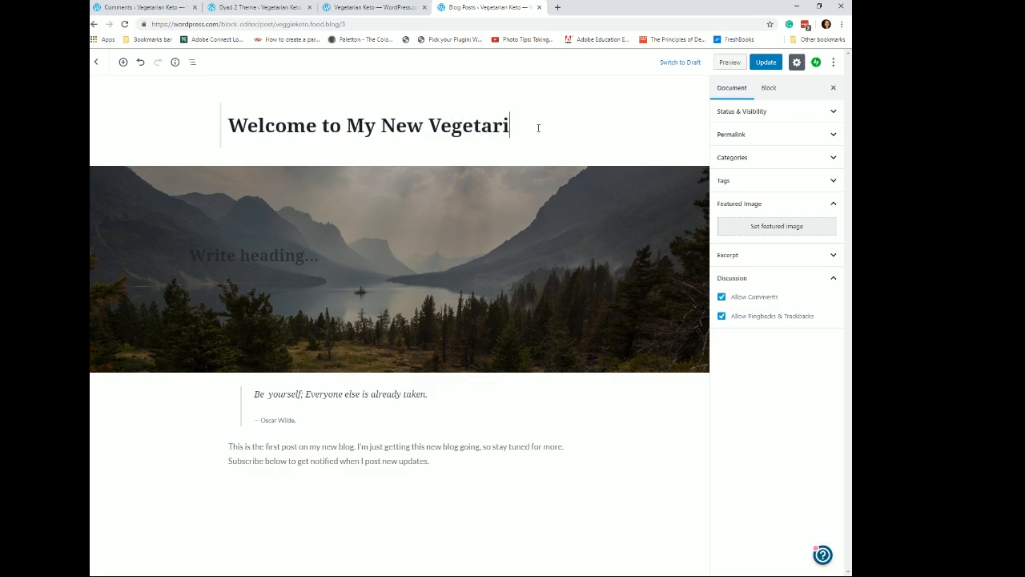
pyautogui.write('an Keto')
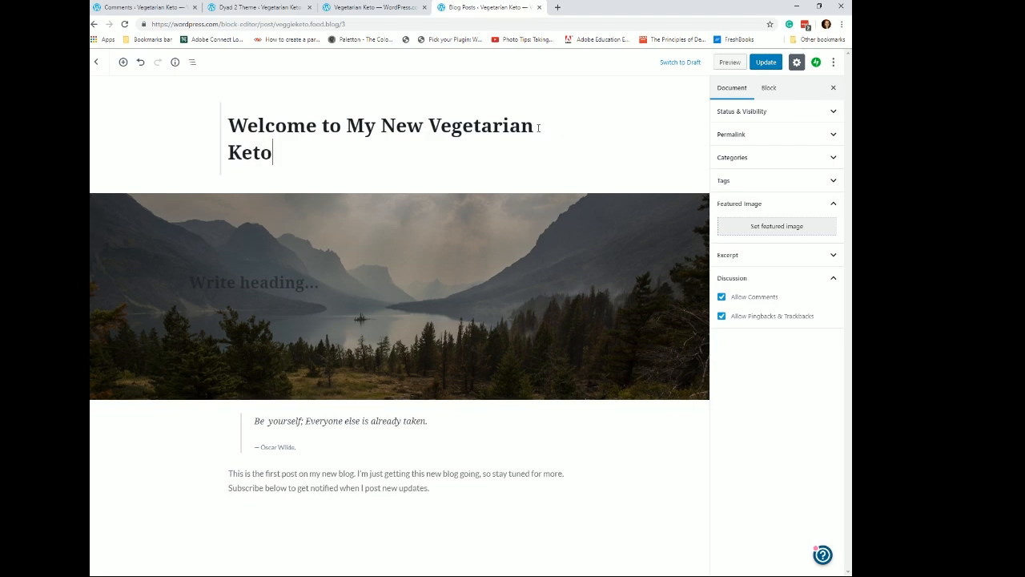
pyautogui.write(' Blog and Website')
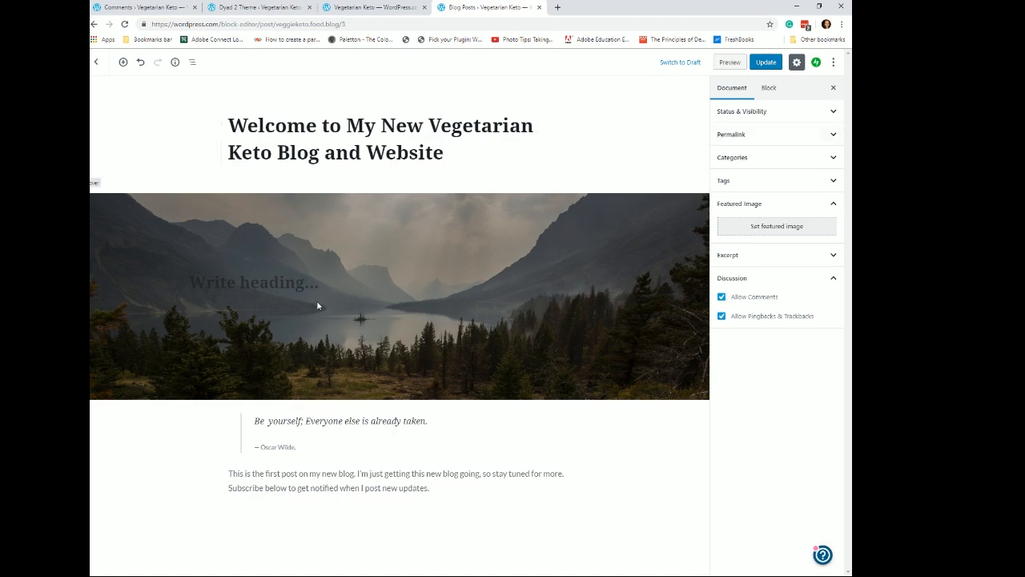
# - Replace the cover block's mountain image with the basket of vegetables and carrots photo and update the post
pyautogui.click(311, 278)
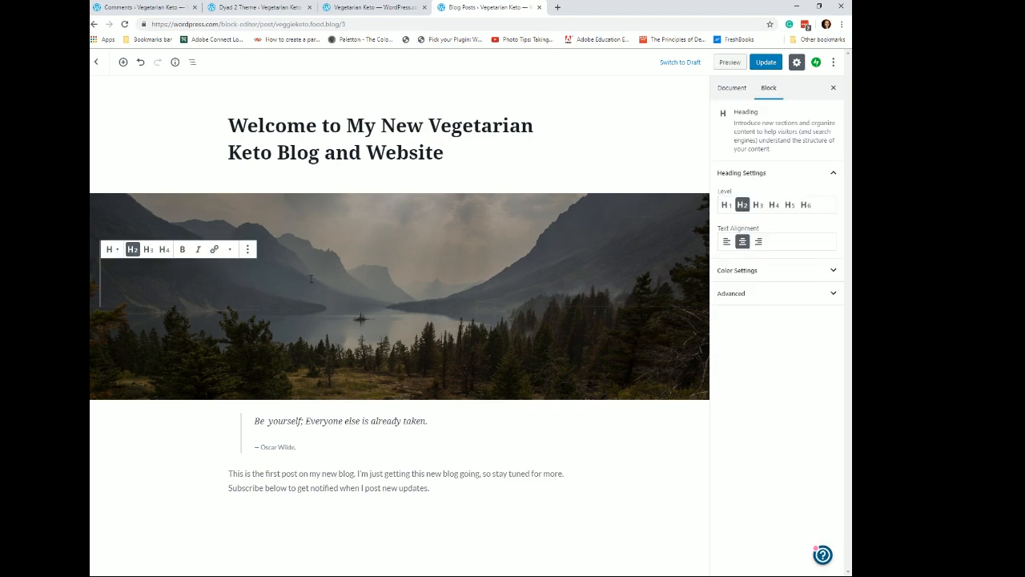
pyautogui.click(568, 352)
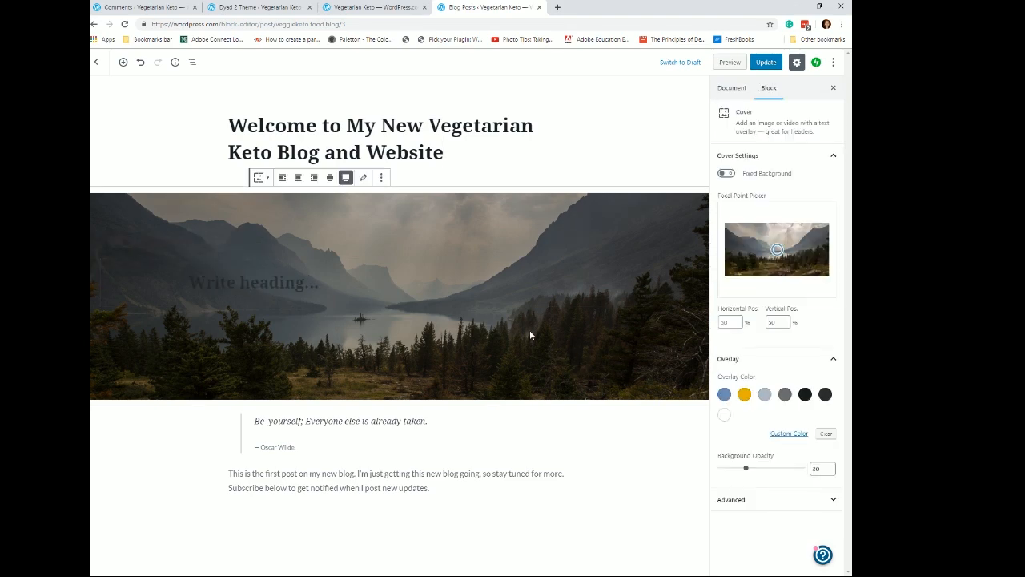
pyautogui.click(364, 178)
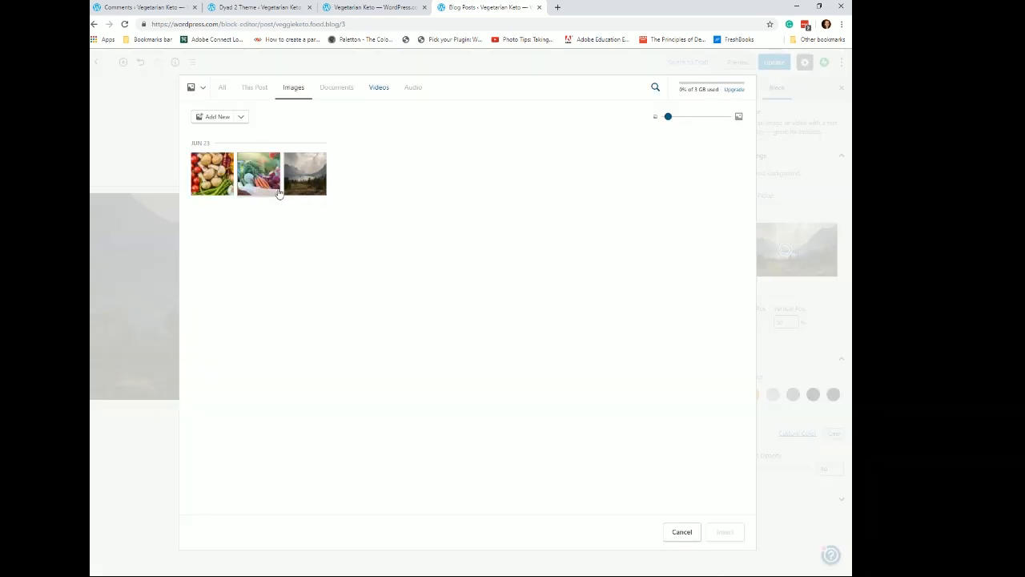
pyautogui.click(248, 184)
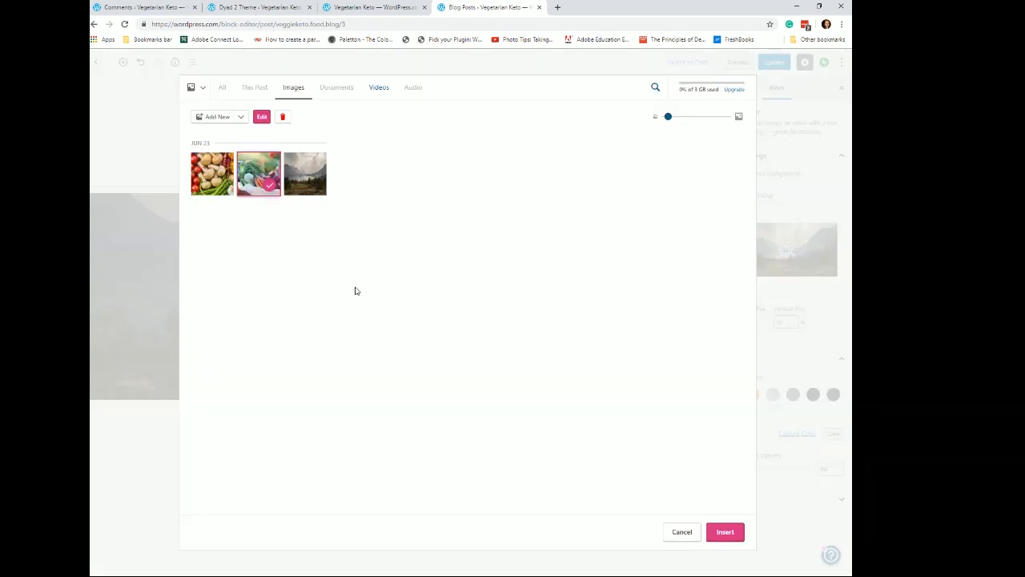
pyautogui.click(733, 534)
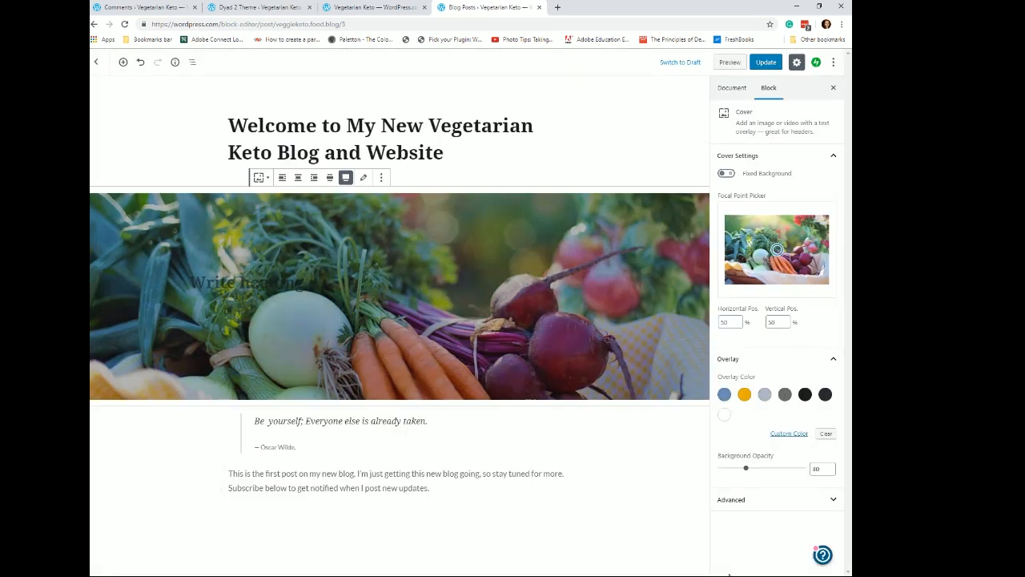
pyautogui.click(767, 62)
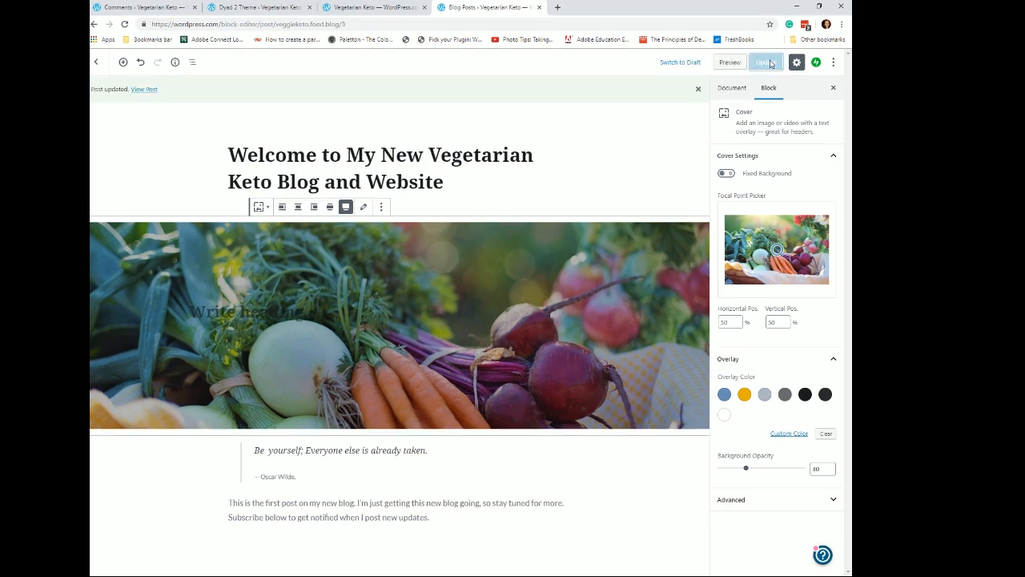
# - View the updated post and the VeggieKeto Blog page on the live site, then reopen the welcome post for editing
pyautogui.click(148, 91)
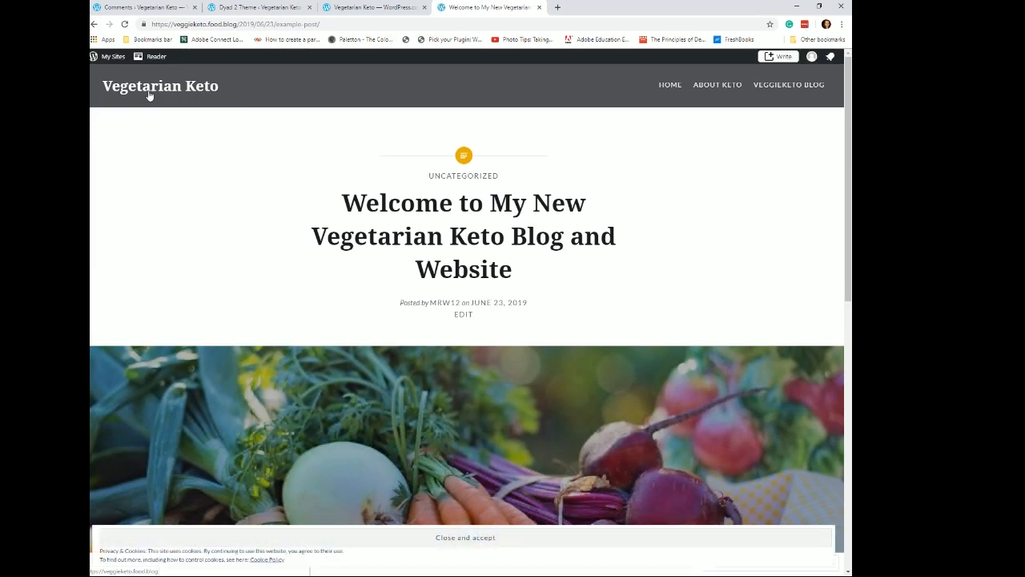
pyautogui.scroll(-7, 612, 216)
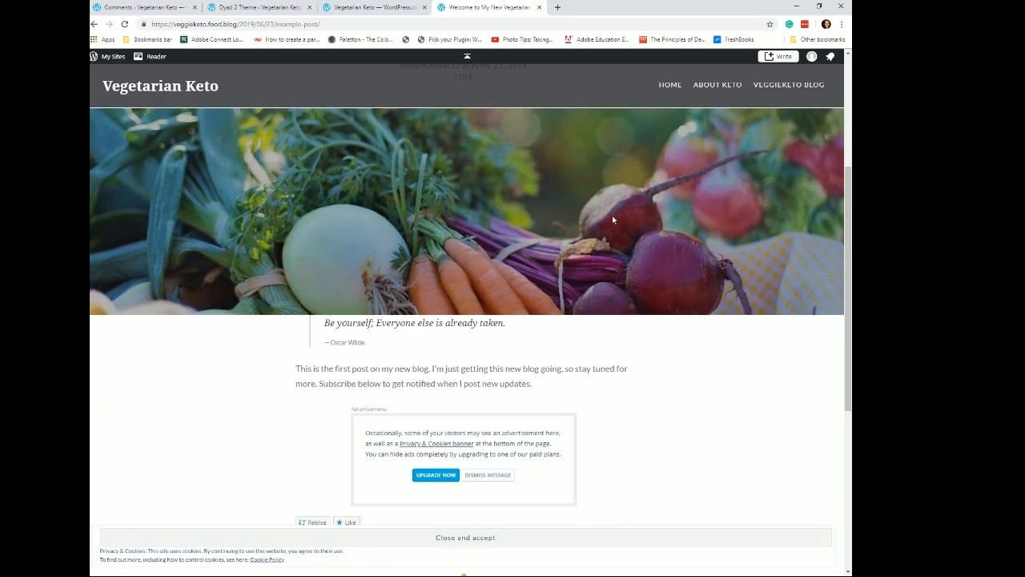
pyautogui.scroll(-3, 613, 217)
pyautogui.scroll(10, 614, 231)
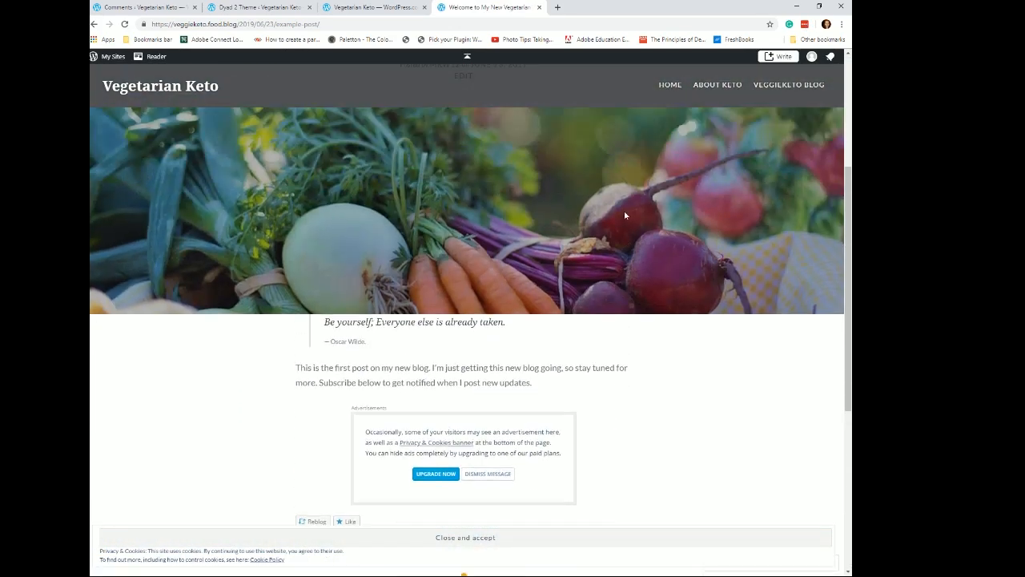
pyautogui.click(782, 85)
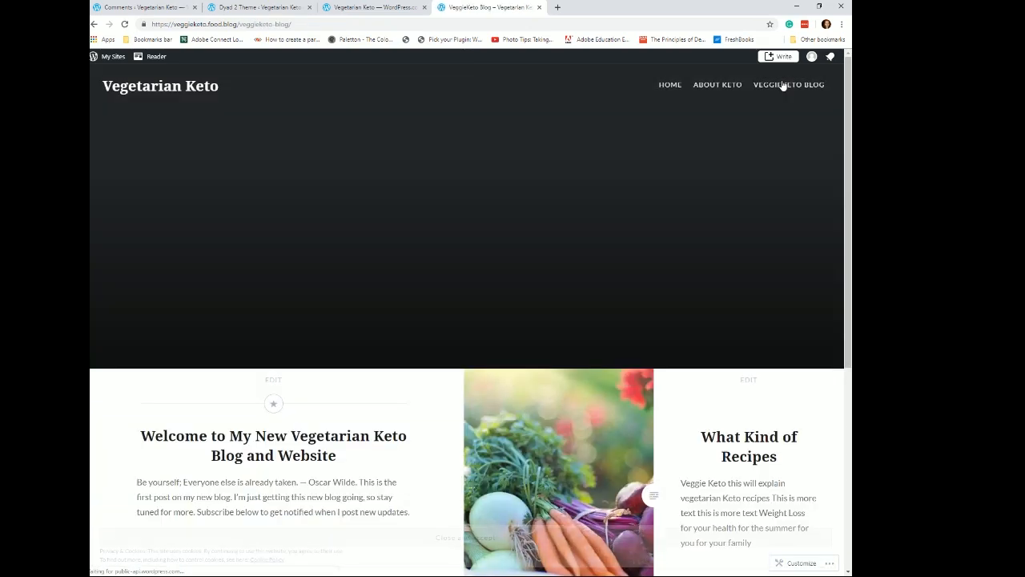
pyautogui.scroll(-2, 673, 176)
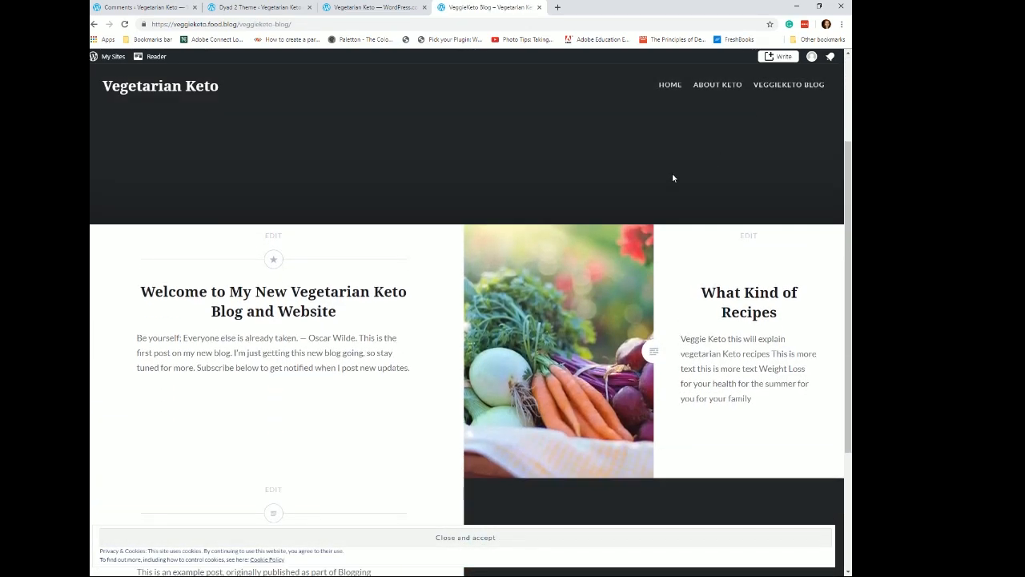
pyautogui.click(274, 238)
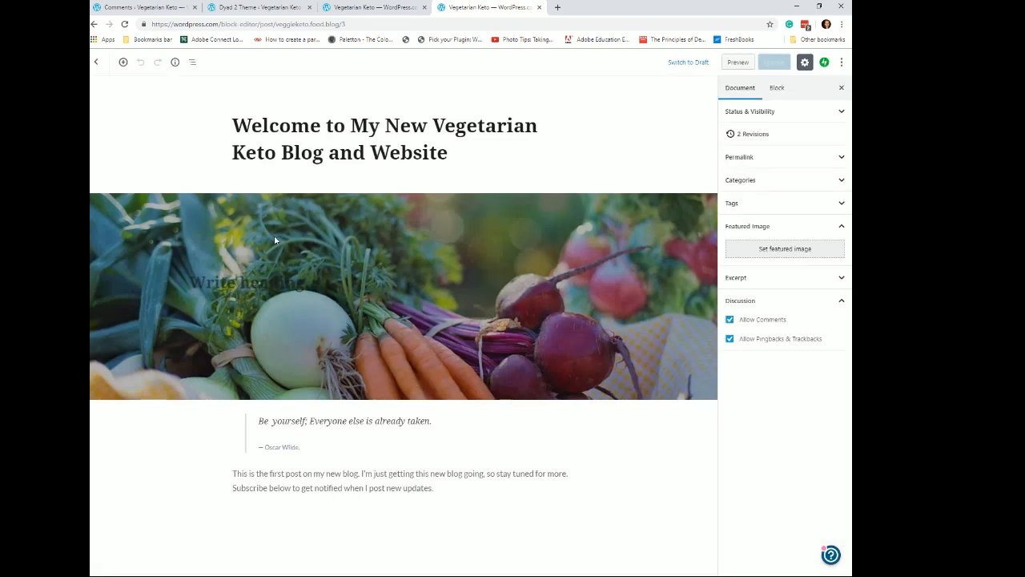
# - Set the tomatoes, mushrooms and green beans photo as the welcome post's featured image and update the post
pyautogui.click(791, 252)
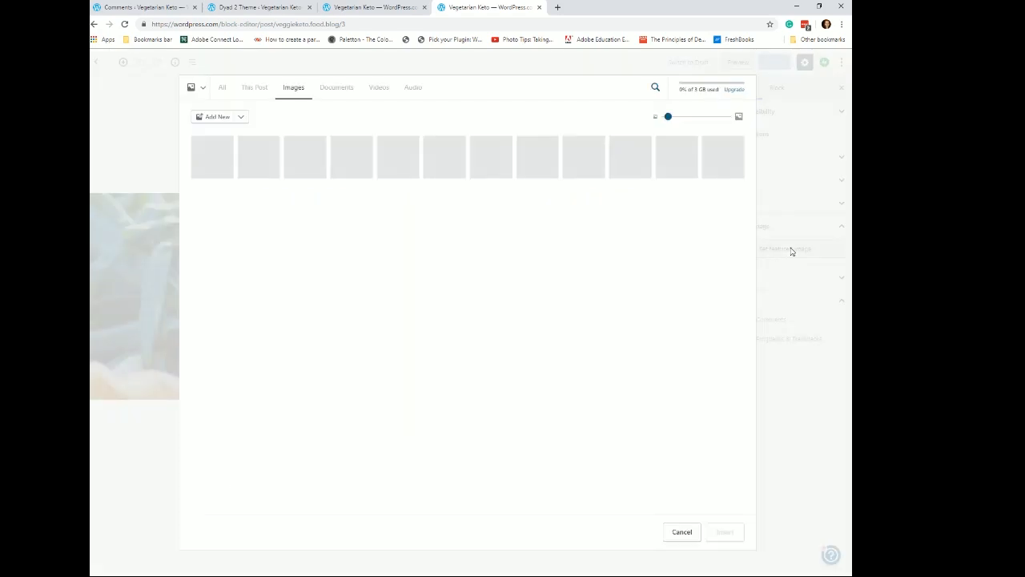
pyautogui.click(265, 172)
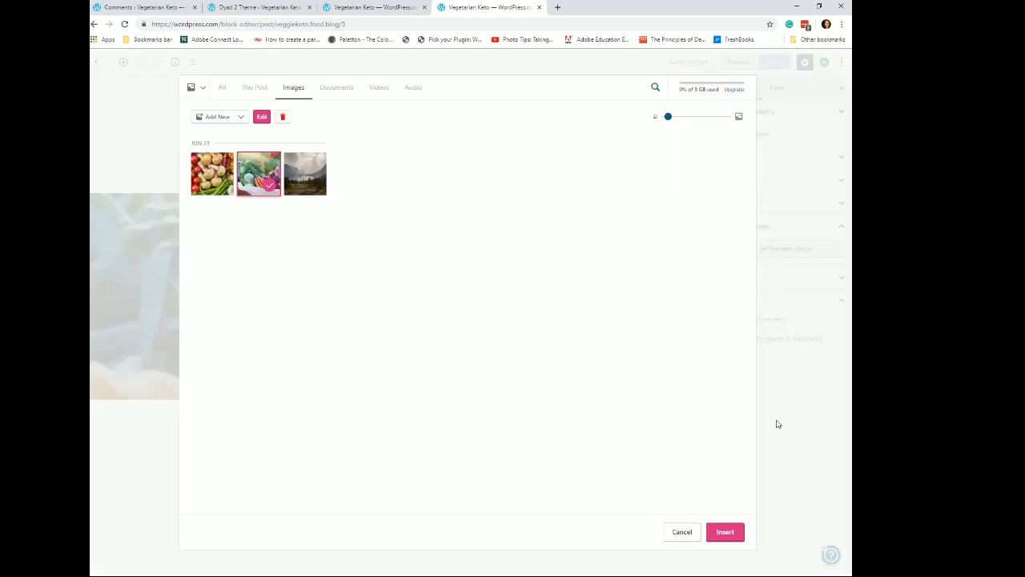
pyautogui.click(212, 173)
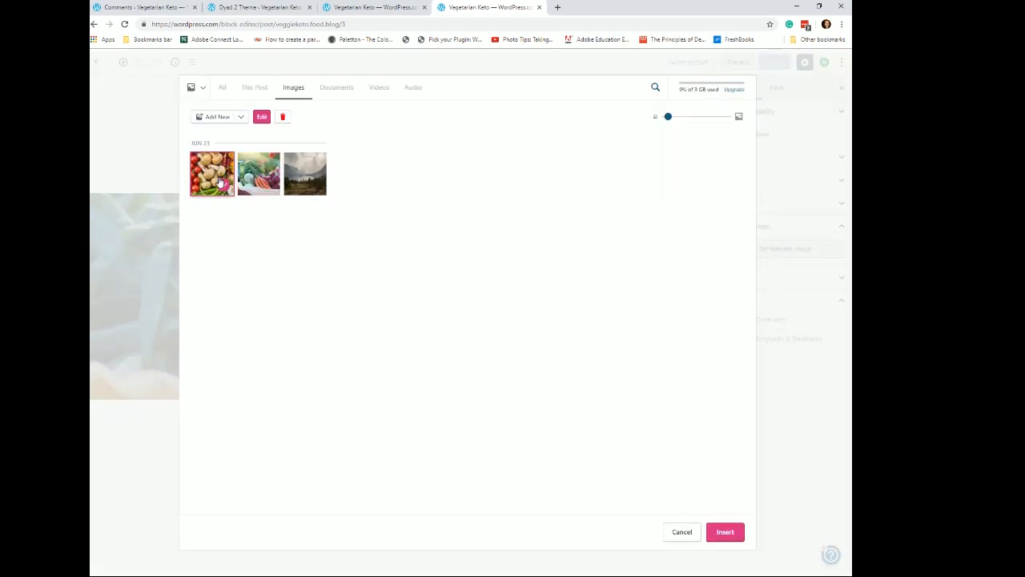
pyautogui.click(727, 536)
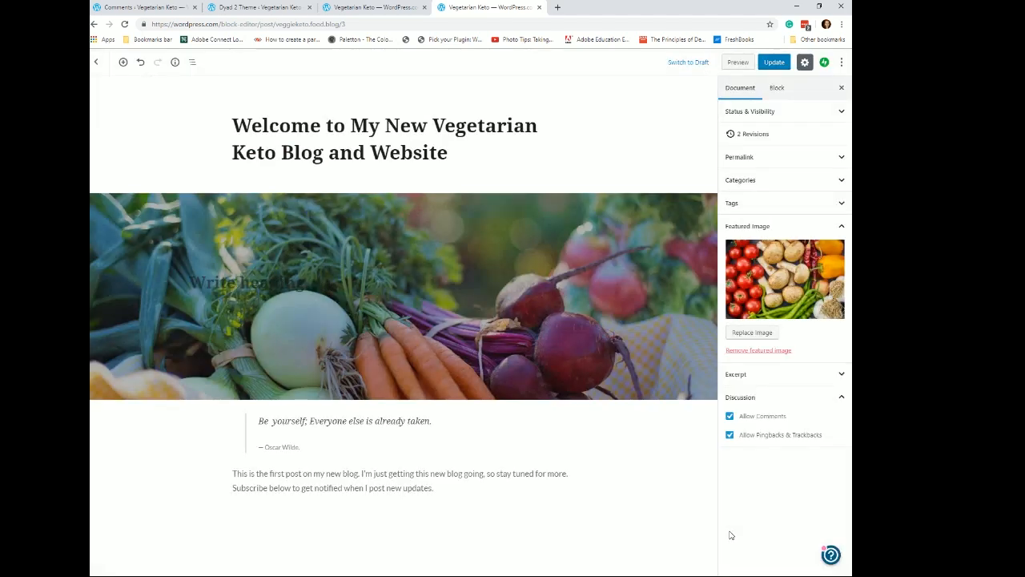
pyautogui.click(470, 288)
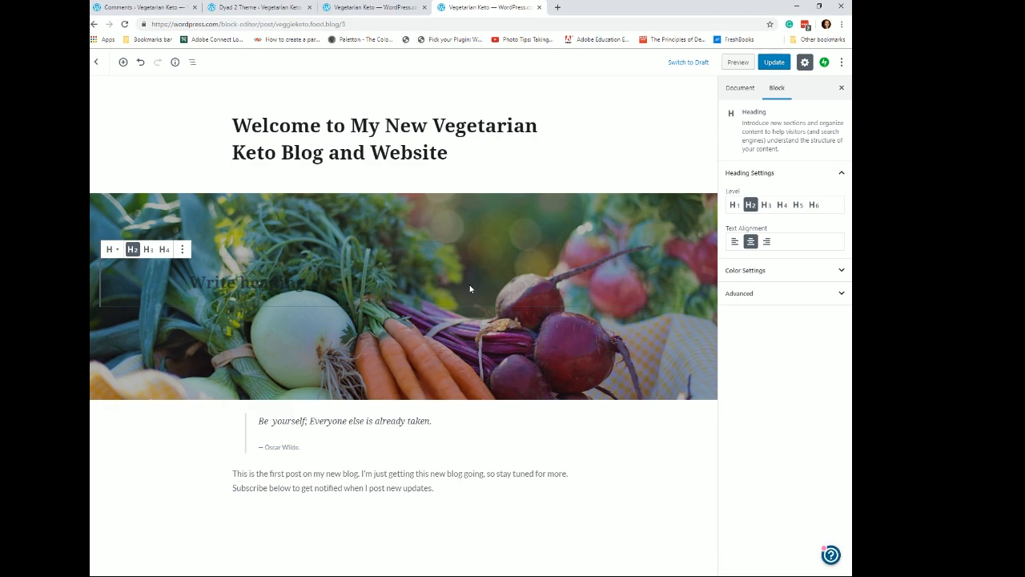
pyautogui.click(777, 62)
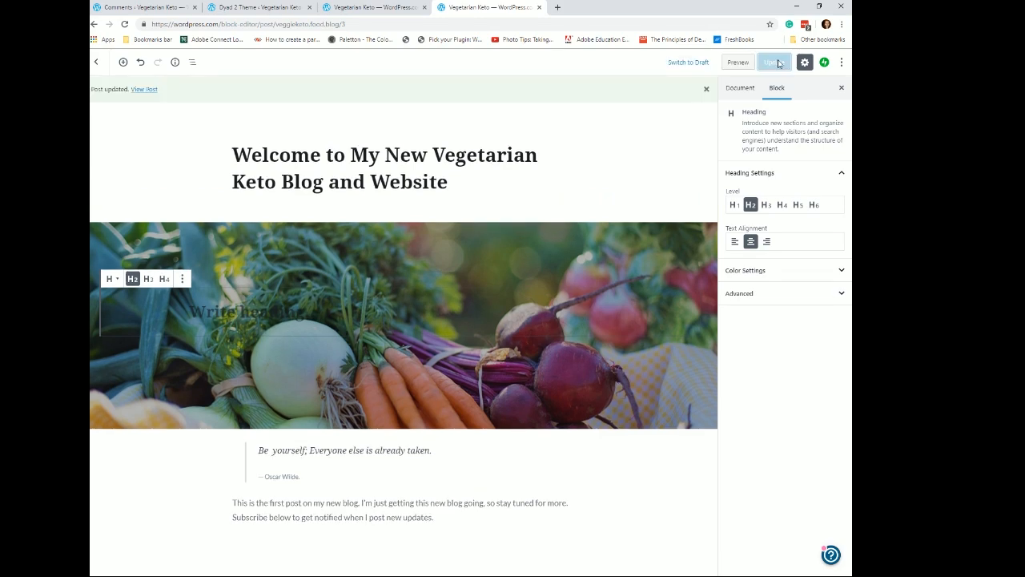
# - Open the post's Status & Visibility settings
pyautogui.click(445, 156)
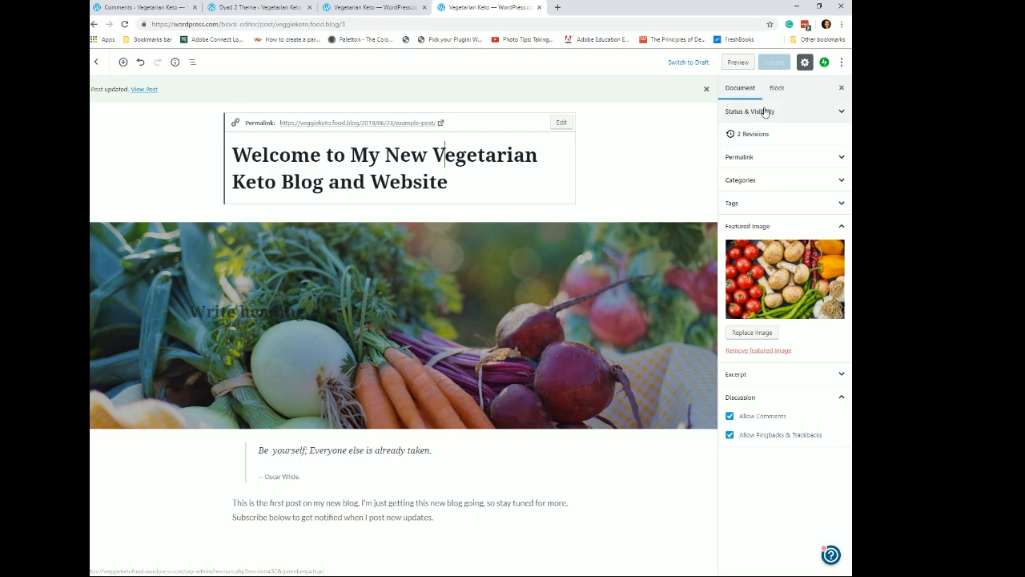
pyautogui.click(845, 113)
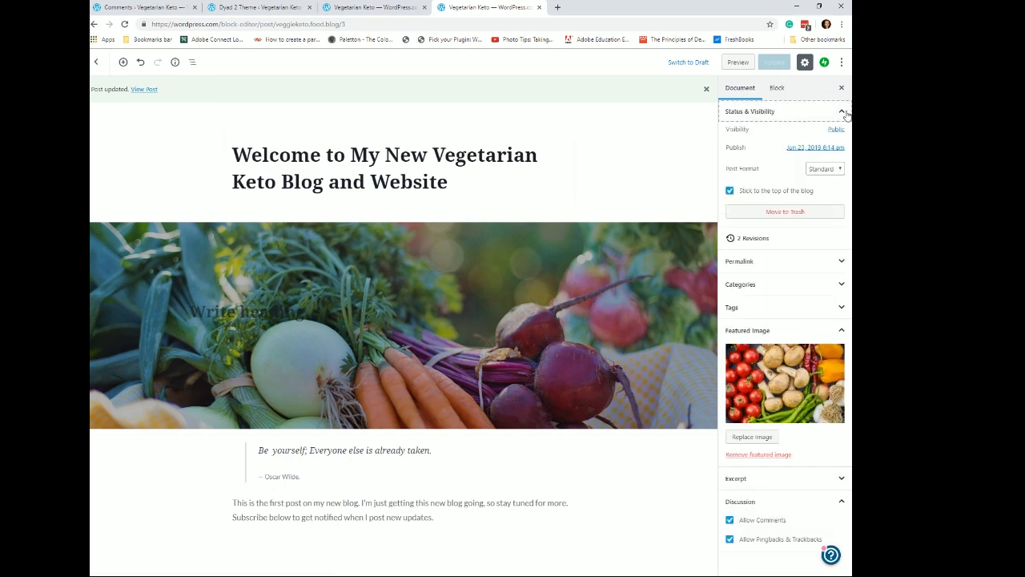